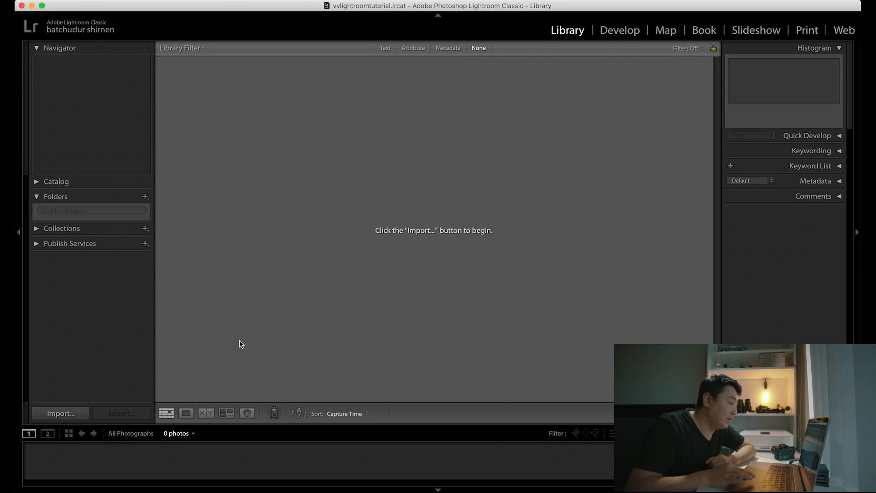
Step: Import all new photos from the Untitled card's DCIM folder as copies into Pictures, organized by date, and open the 2019-12-06 folder
click(69, 415)
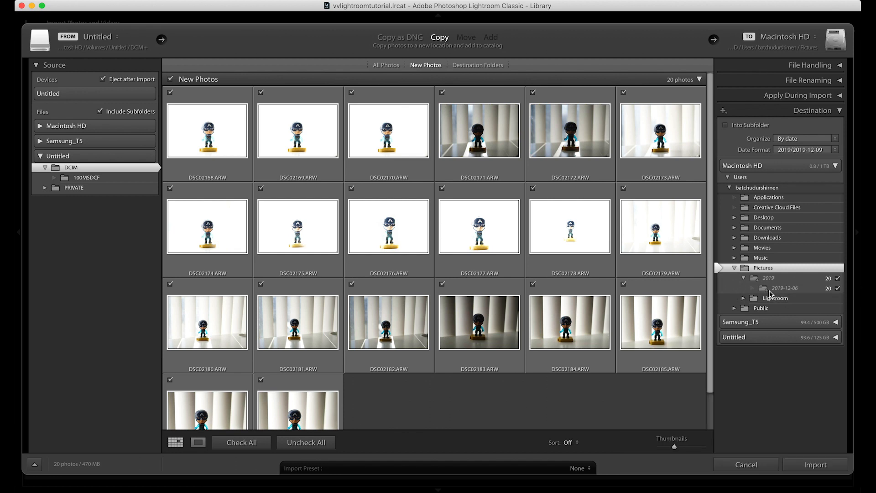
click(815, 464)
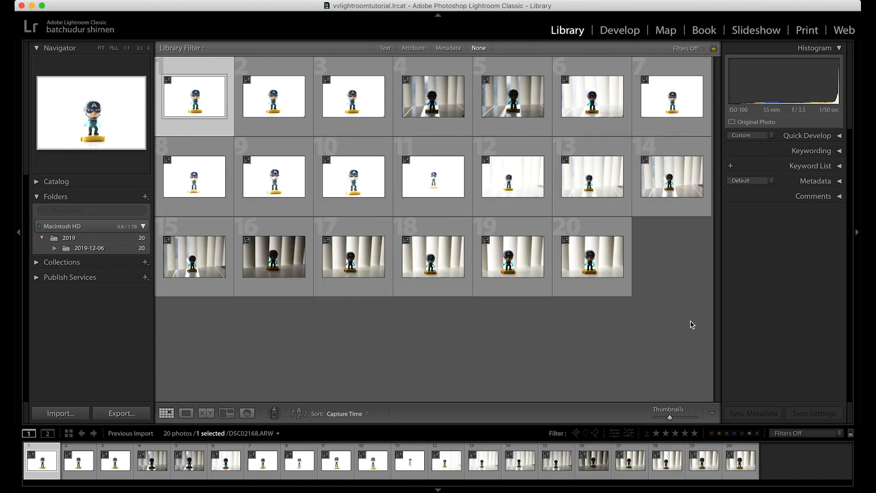
click(90, 237)
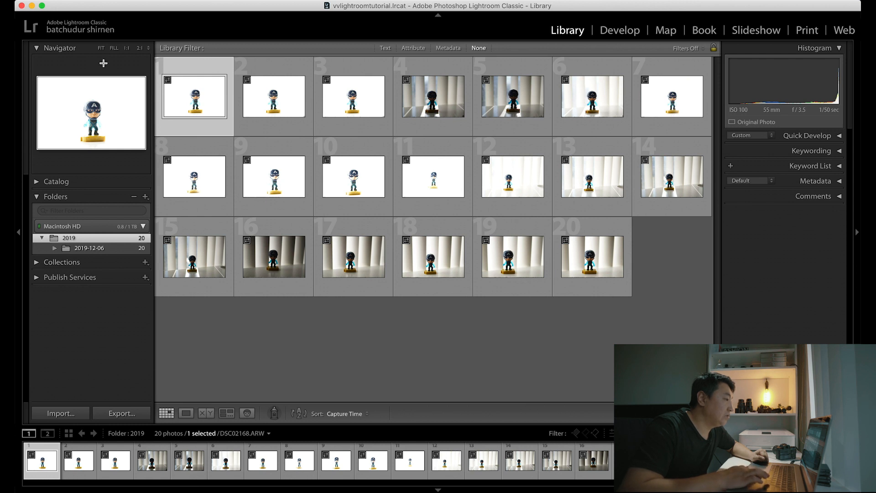
click(79, 248)
click(71, 238)
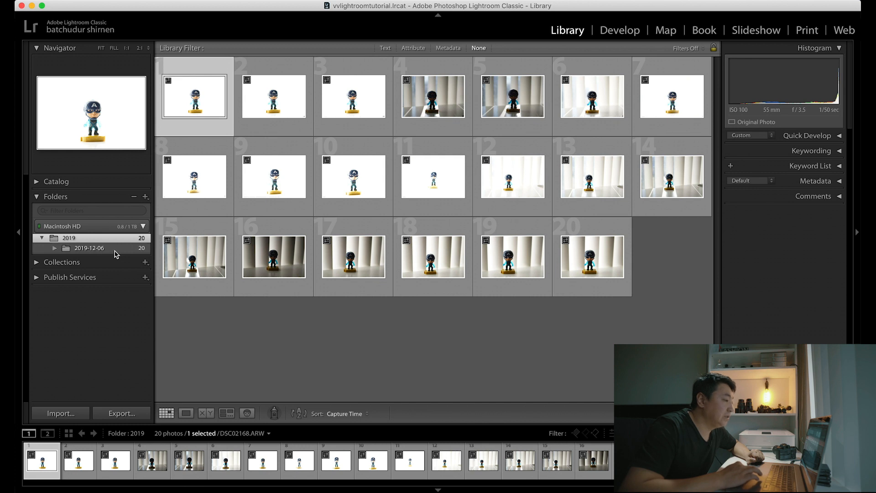
click(82, 250)
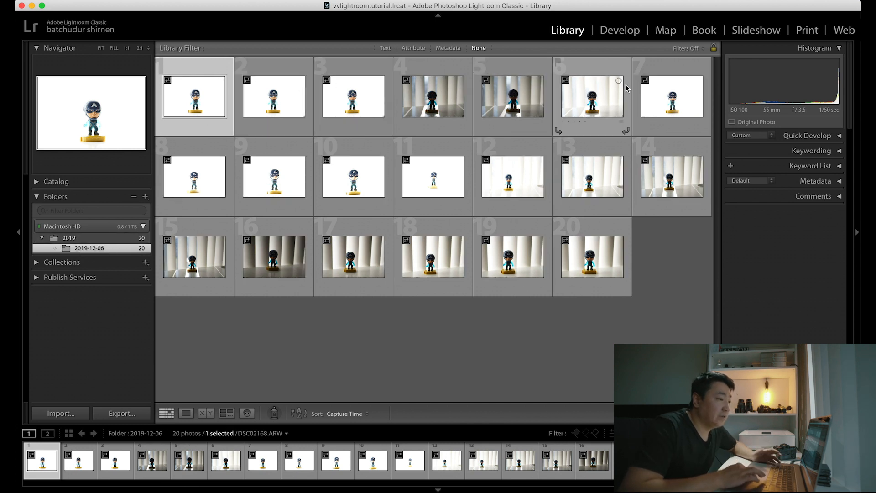
Step: View the first photo, DSC02168.ARW, enlarged in Loupe view and return to the thumbnail grid
double_click(199, 111)
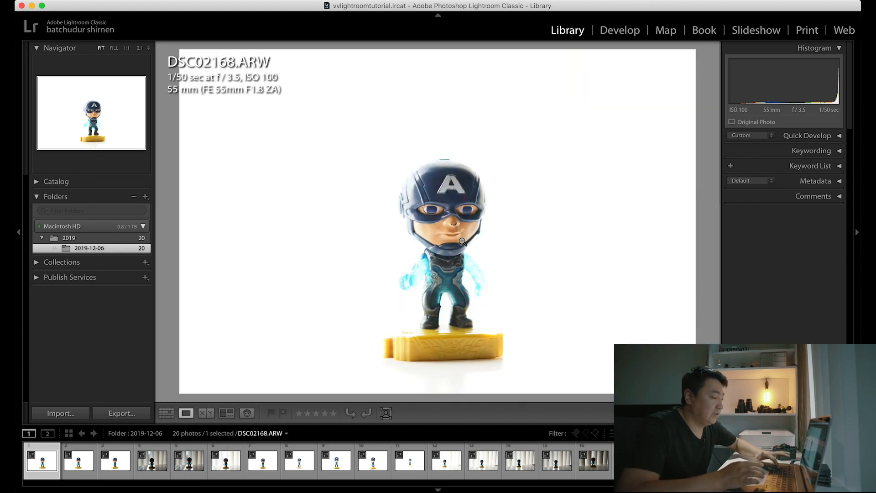
key(g)
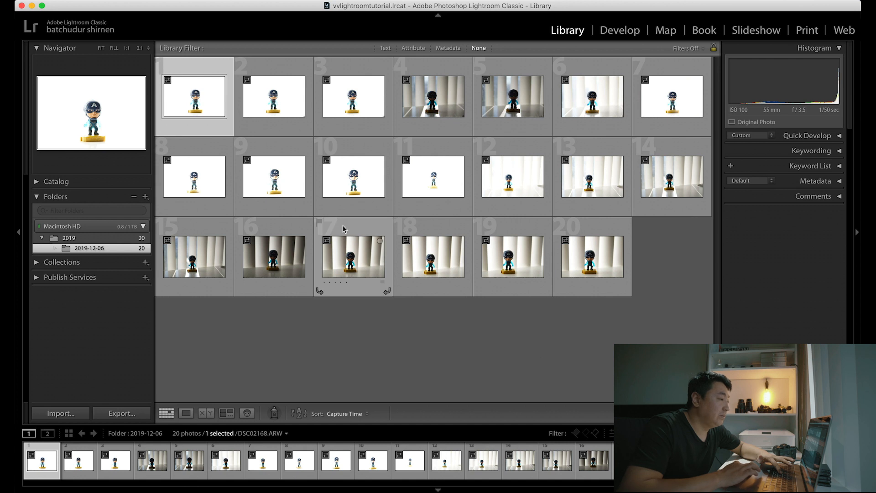
double_click(199, 113)
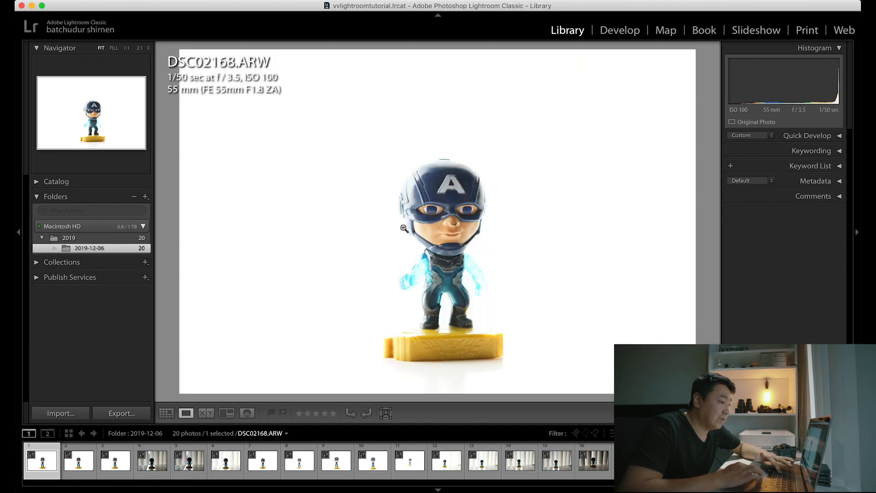
key(g)
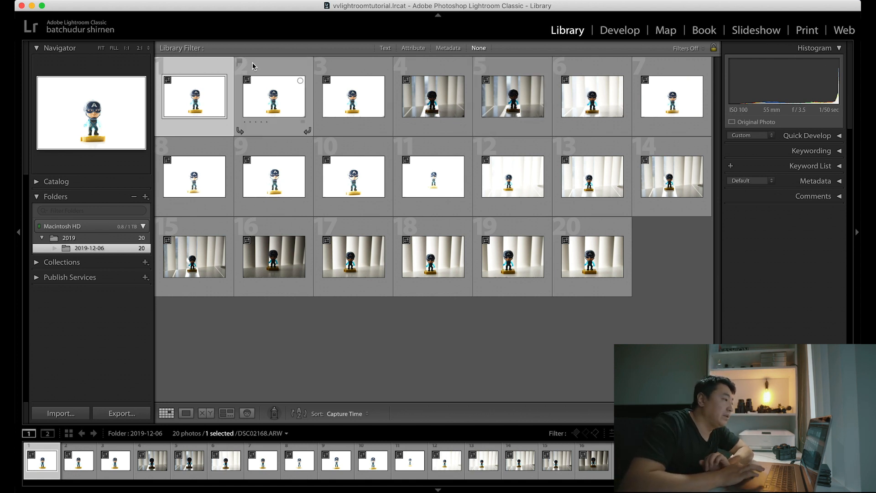
double_click(212, 97)
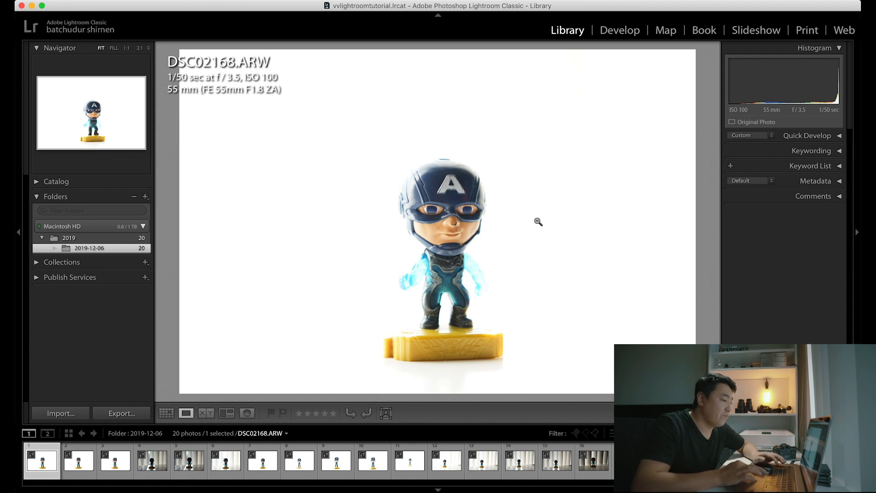
key(g)
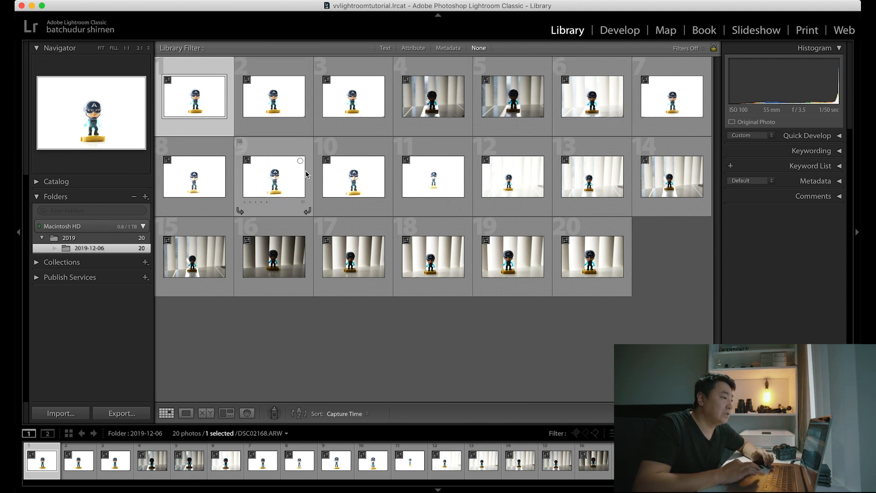
Step: Rate the first photo in the grid three stars and the fourth photo two stars
click(268, 111)
click(359, 110)
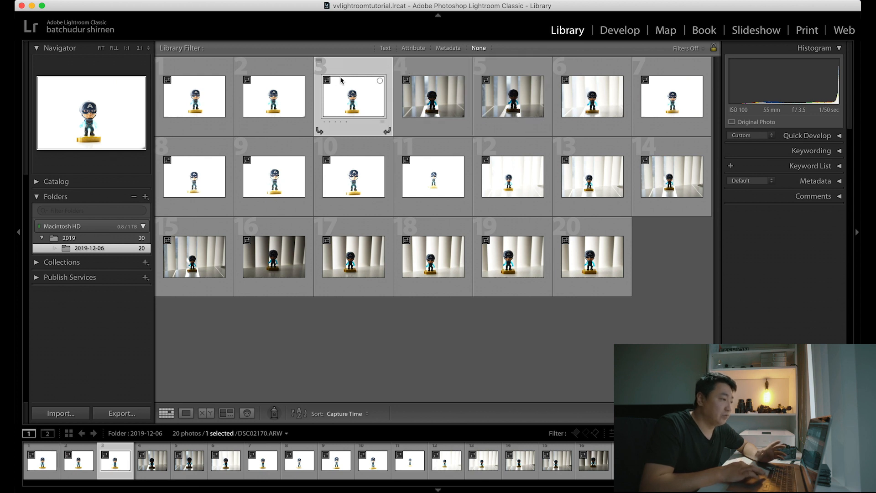
click(203, 114)
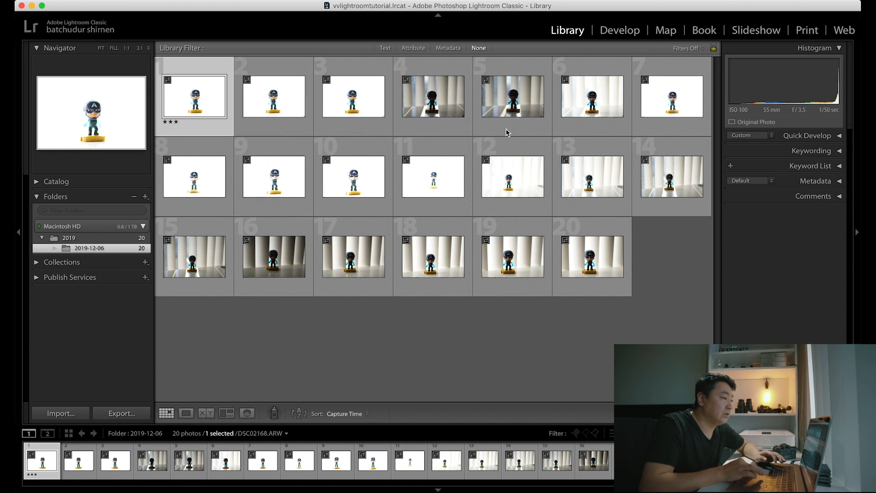
click(431, 132)
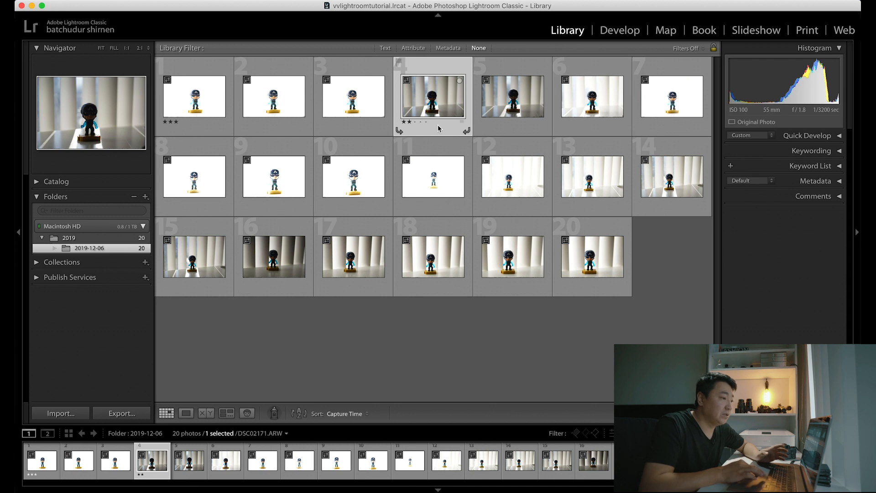
click(209, 97)
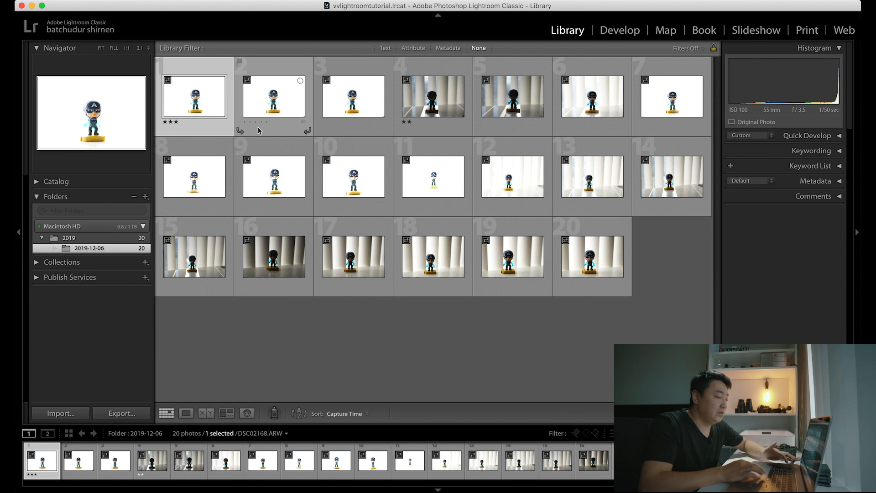
Step: Rate the second photo one star and the third photo two stars, and clear the selection
click(277, 118)
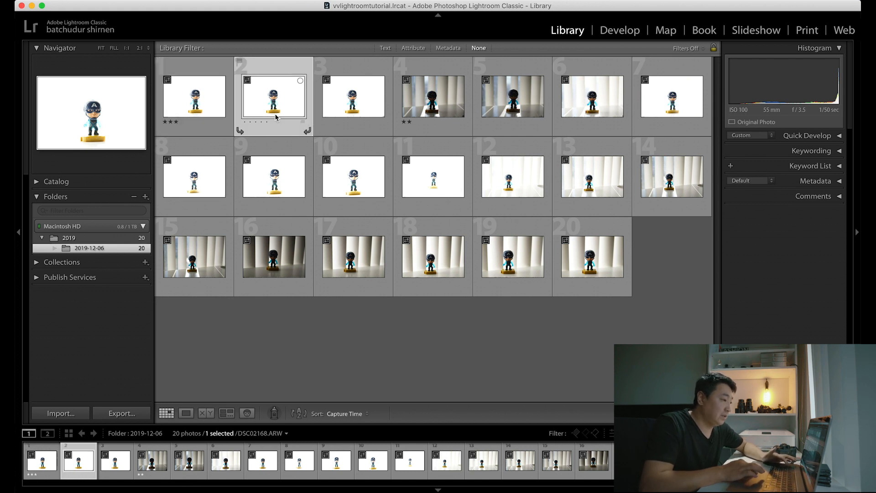
key(1)
click(342, 121)
key(2)
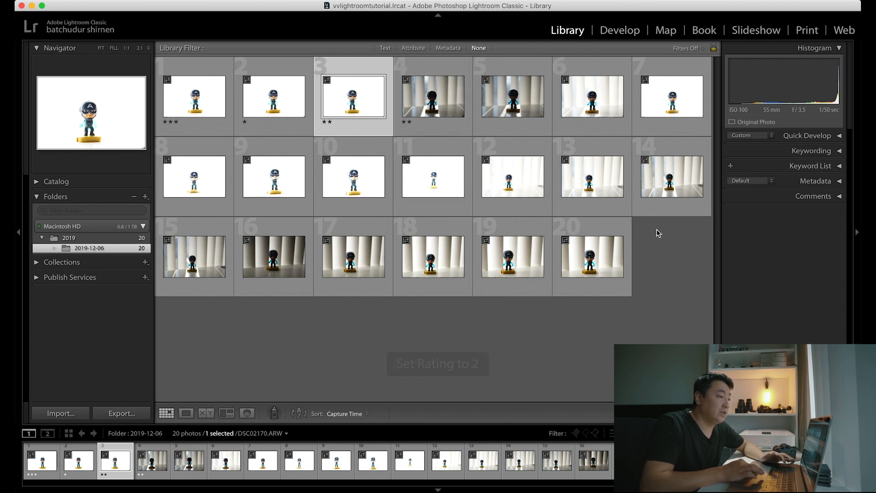
click(652, 304)
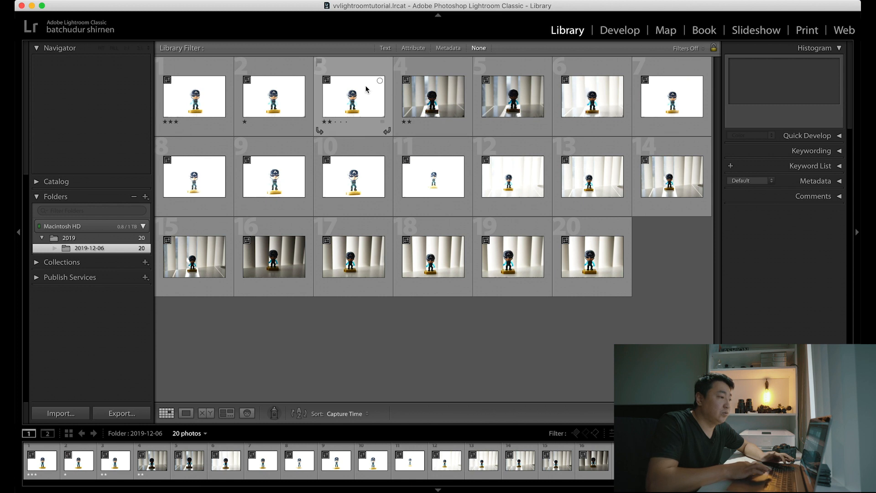
Step: Select the first five photos together and rate them all three stars
click(342, 89)
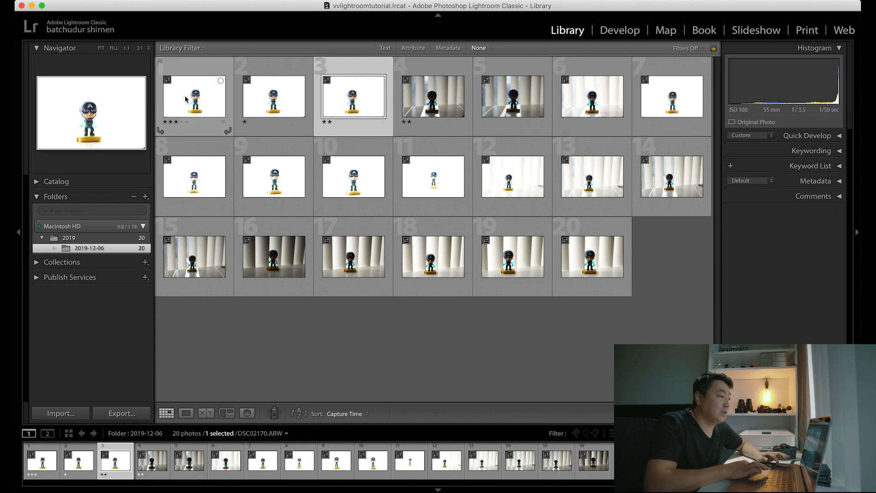
click(198, 101)
shift+click(524, 104)
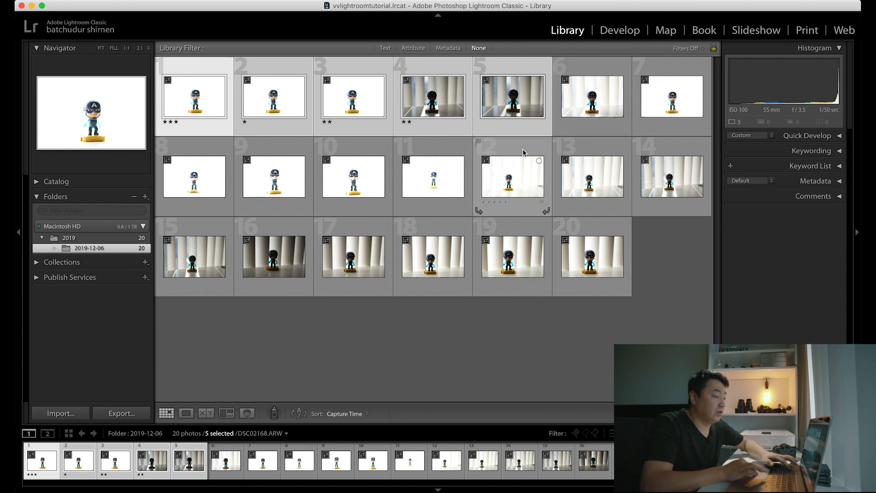
key(3)
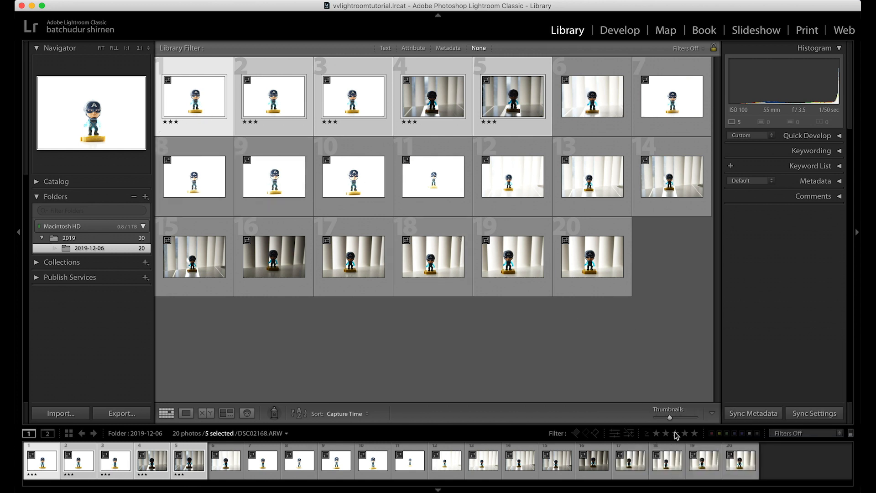
Step: Filter the folder to photos rated three stars or higher, and remove the rating filter again
click(676, 434)
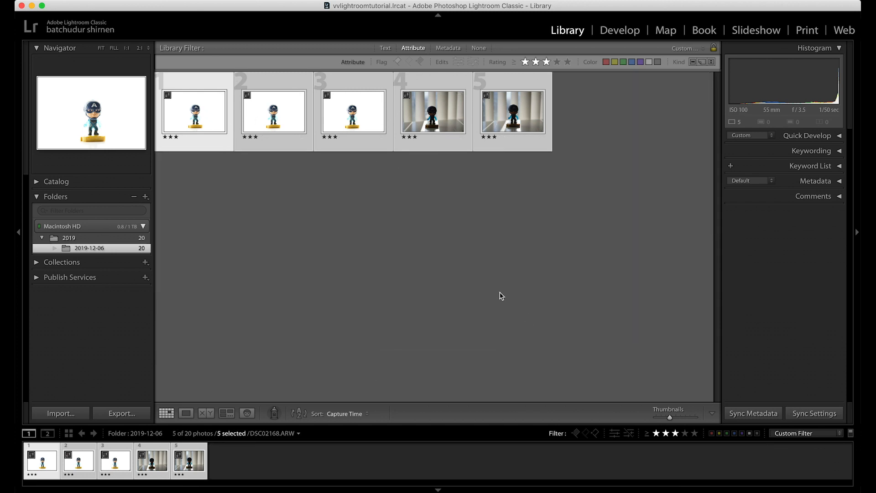
click(666, 434)
click(656, 434)
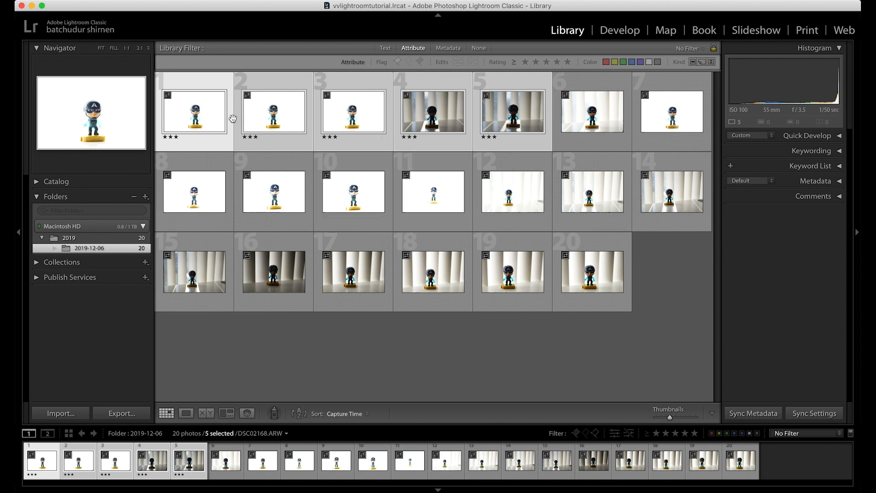
Step: In Loupe view, rate DSC02168.ARW one star and DSC02172.ARW two stars
double_click(208, 122)
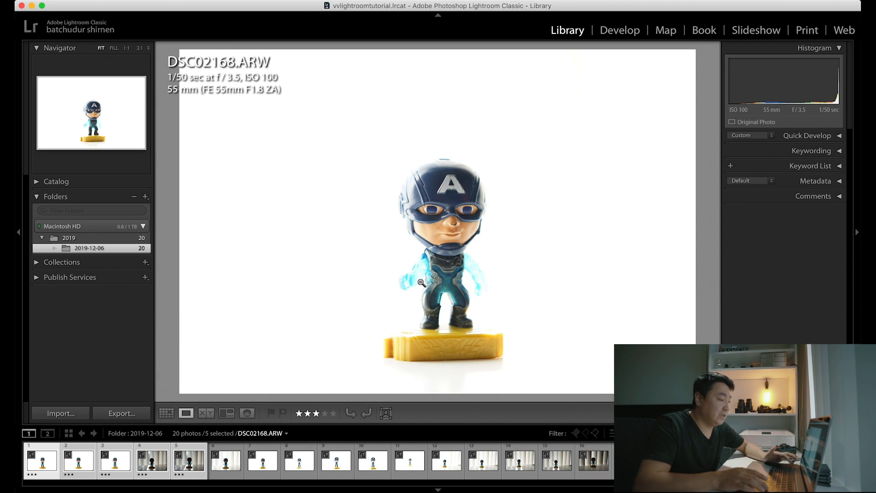
key(1)
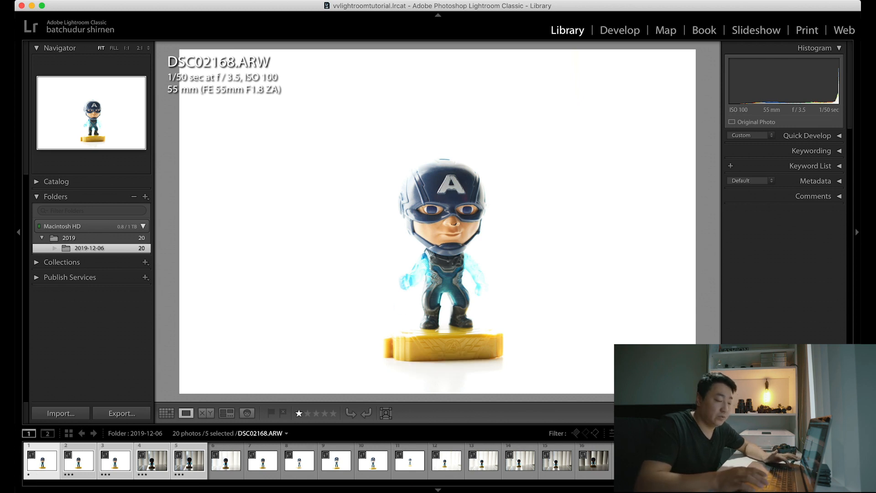
key(Right)
key(Right)
key(Right)
key(Right)
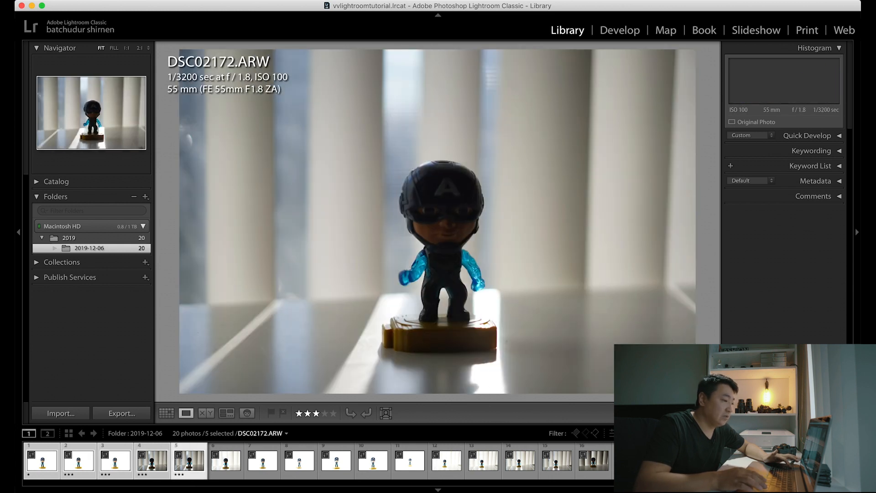
key(2)
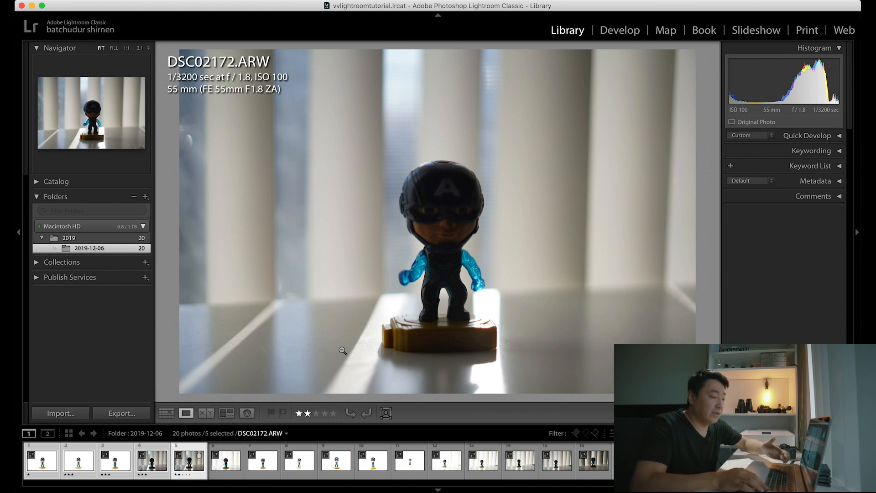
Step: Flag DSC02172.ARW as a pick and show only the flagged photos in the grid
key(p)
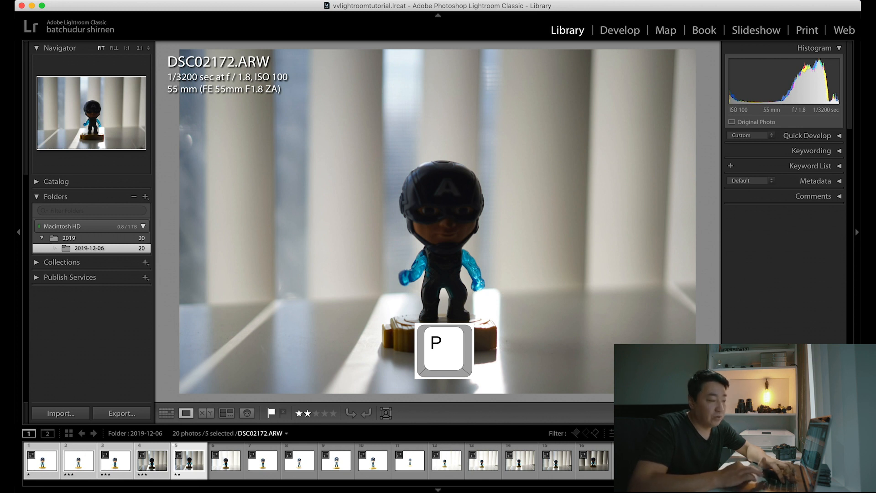
click(575, 433)
key(g)
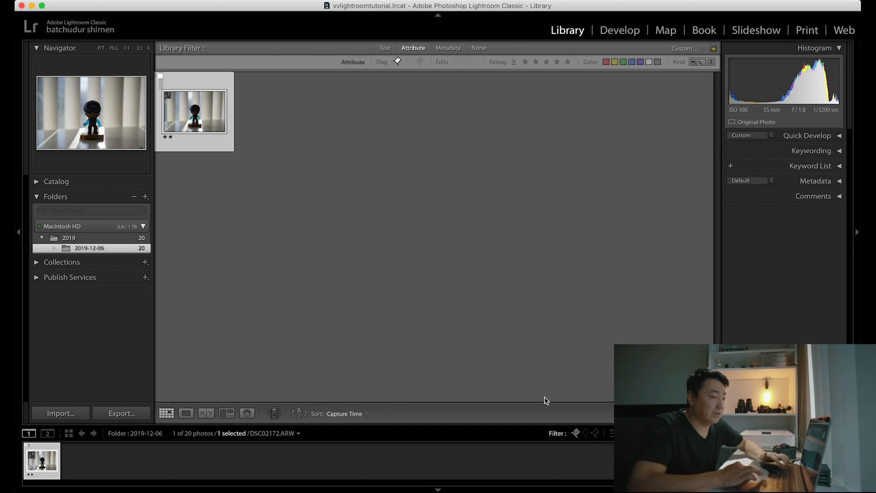
Step: Turn off the flag filter to show all photos in the folder
click(576, 434)
click(577, 433)
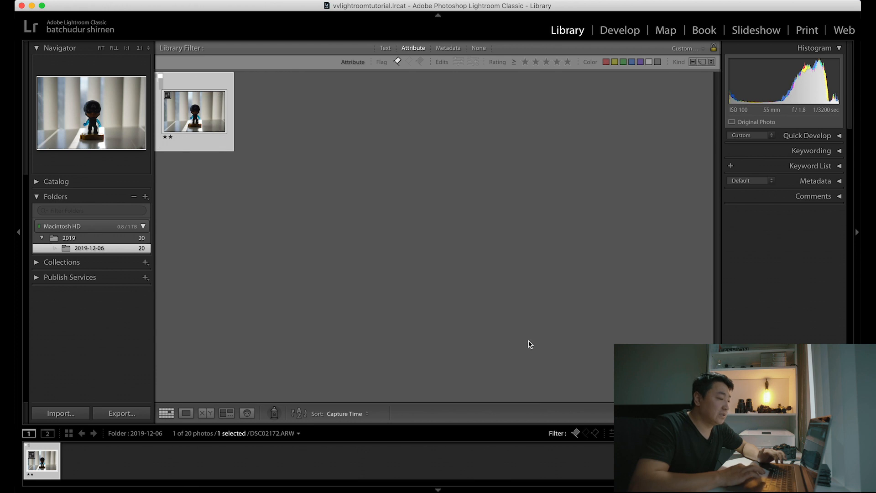
click(576, 434)
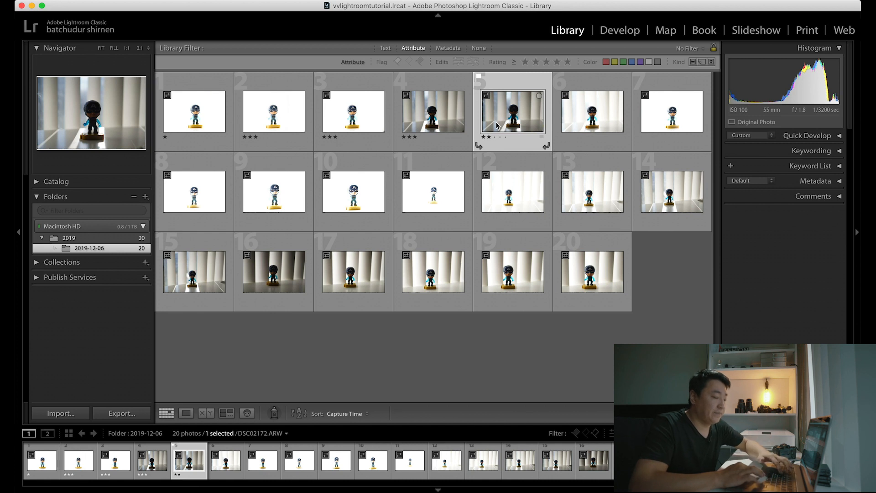
Step: Review the folder's photos one by one in Loupe view, from DSC02168.ARW to DSC02175.ARW
key(Home)
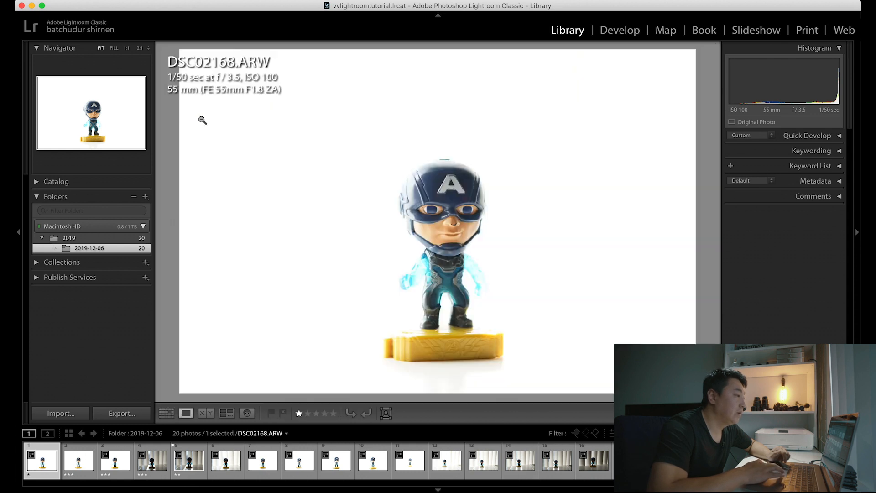
double_click(201, 118)
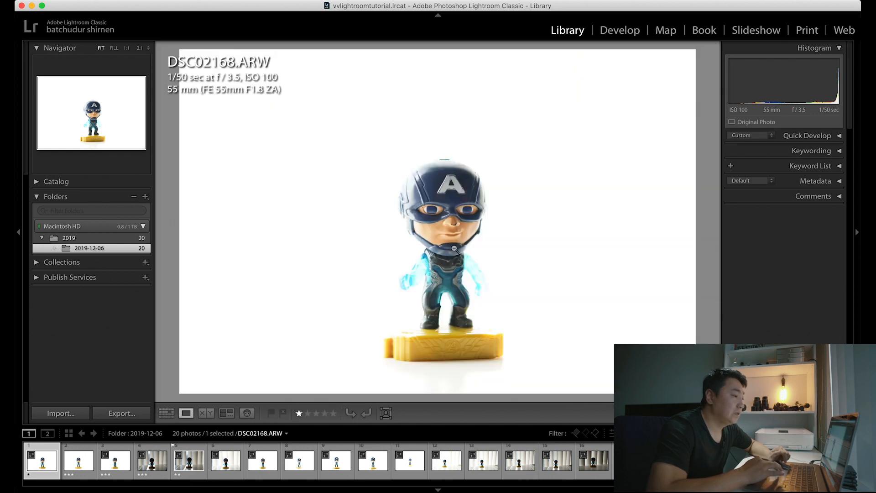
key(Right)
key(Right)
key(Right)
key(Right)
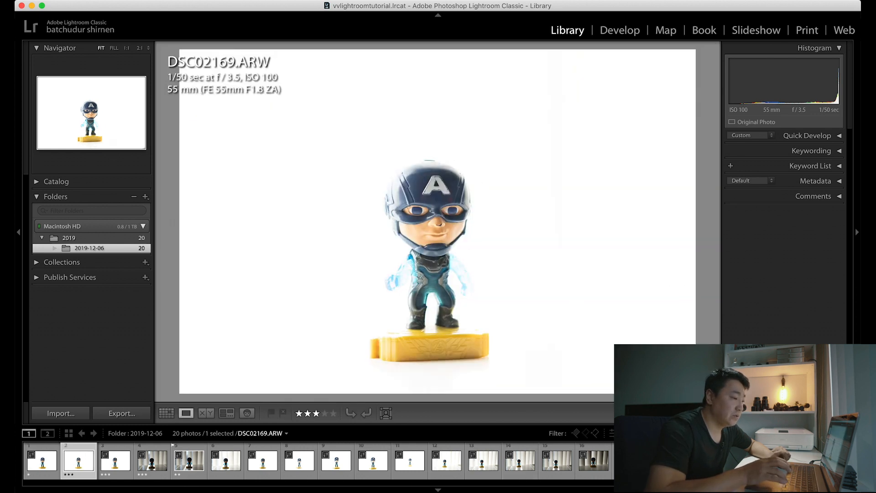
key(Right)
key(Right)
key(Right)
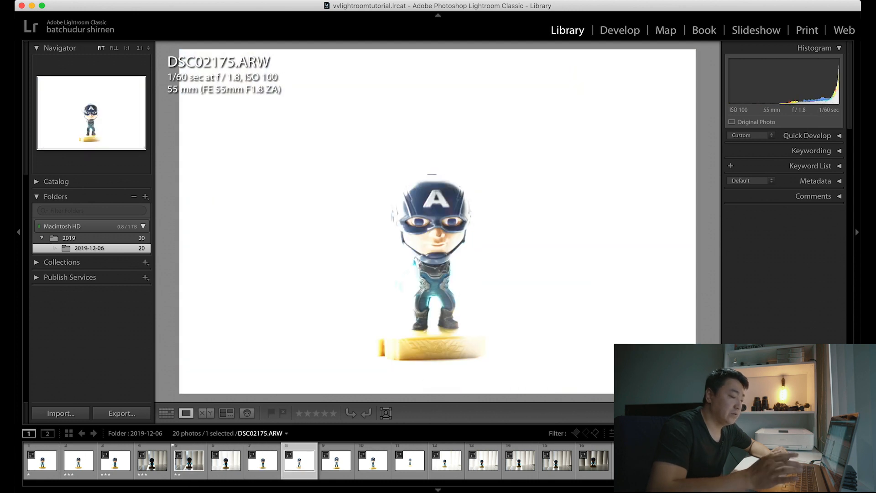
Step: Try to remove DSC02175.ARW from the catalog
key(BackSpace)
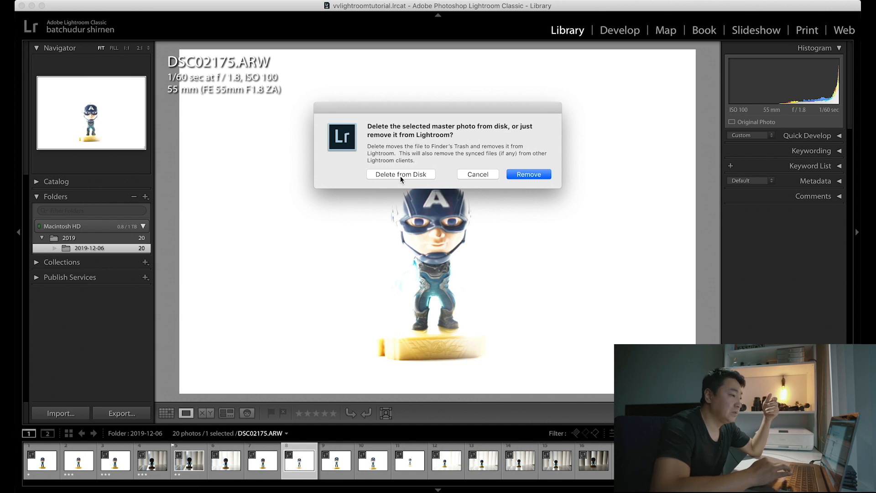
click(532, 176)
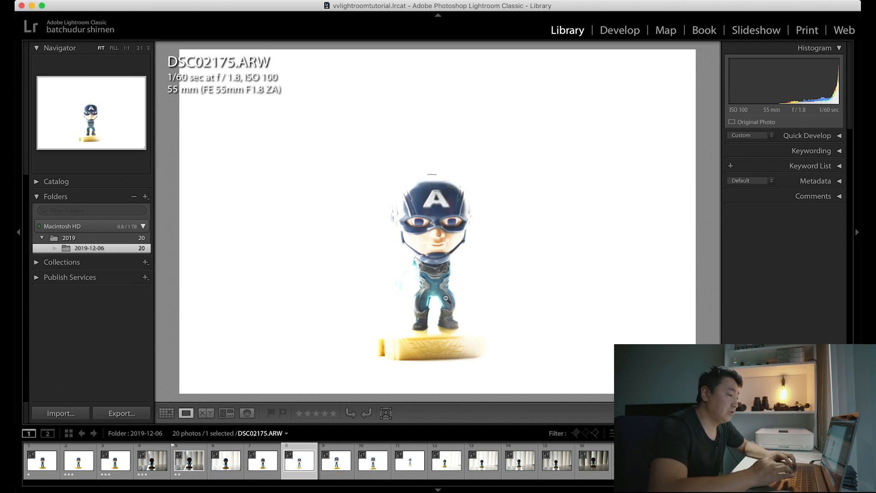
Step: Return to Grid view and select the range of photos from DSC02168.ARW to DSC02172.ARW
key(g)
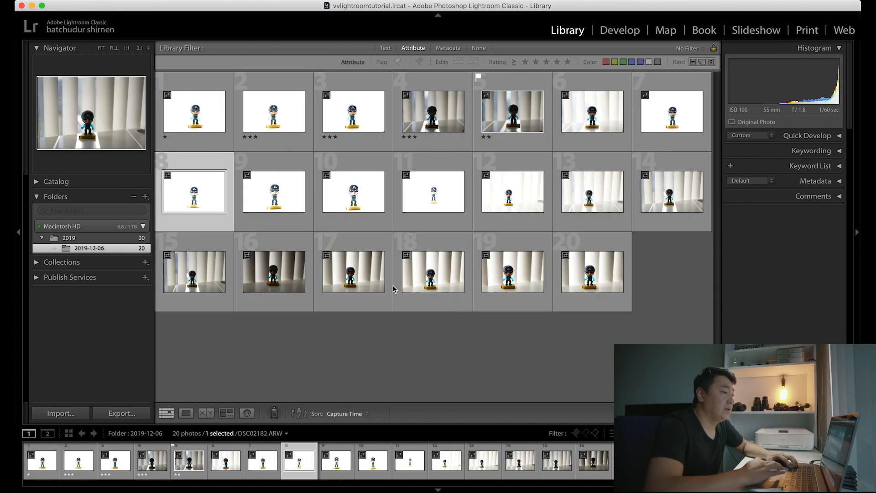
click(190, 133)
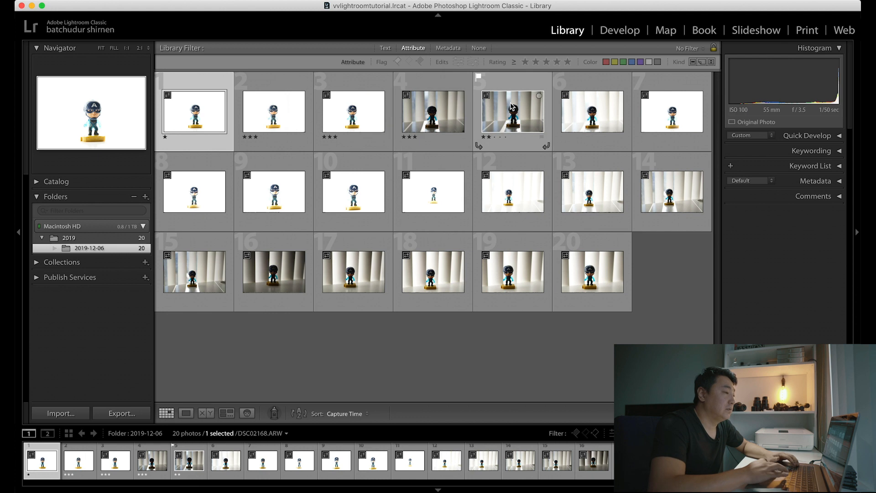
shift+click(513, 120)
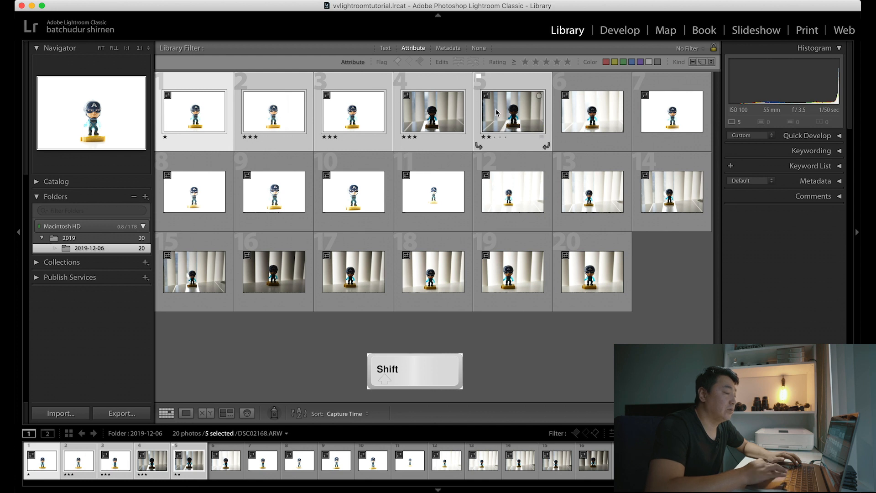
Step: Select nine non-adjacent photos in the grid, request their removal, cancel the deletion and clear the selection
click(589, 122)
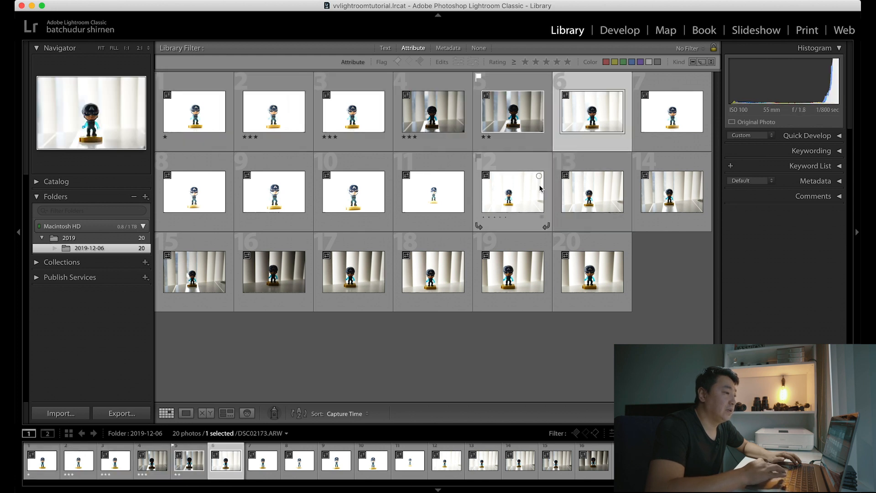
super+click(282, 196)
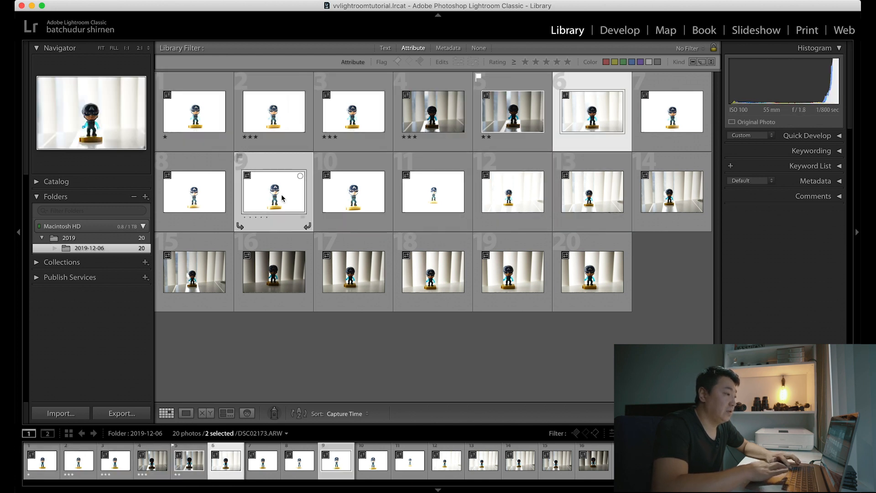
super+click(440, 194)
super+click(593, 196)
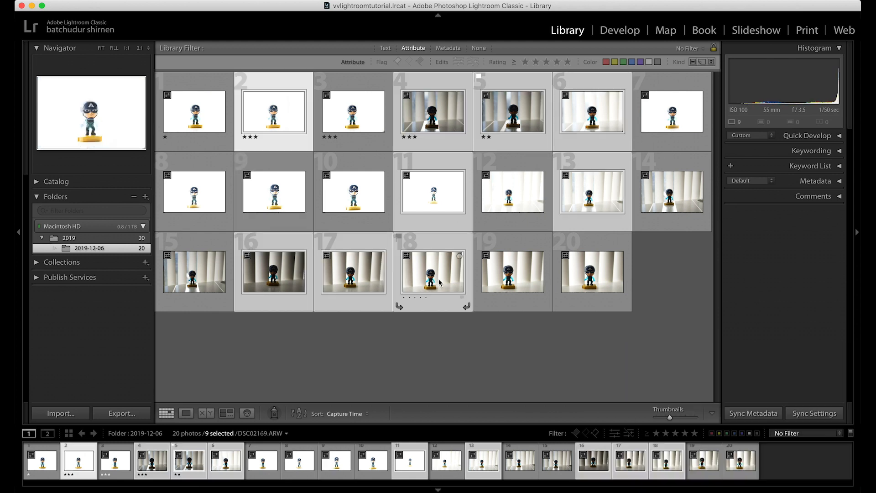
right_click(592, 211)
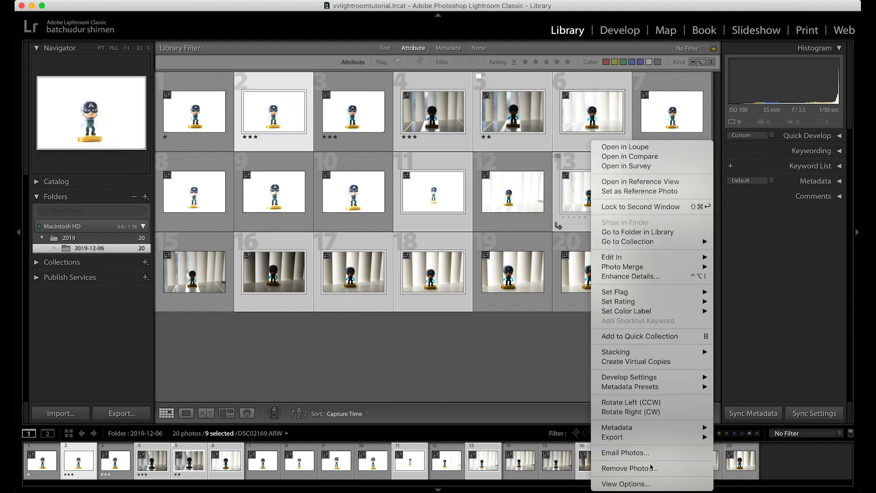
click(667, 471)
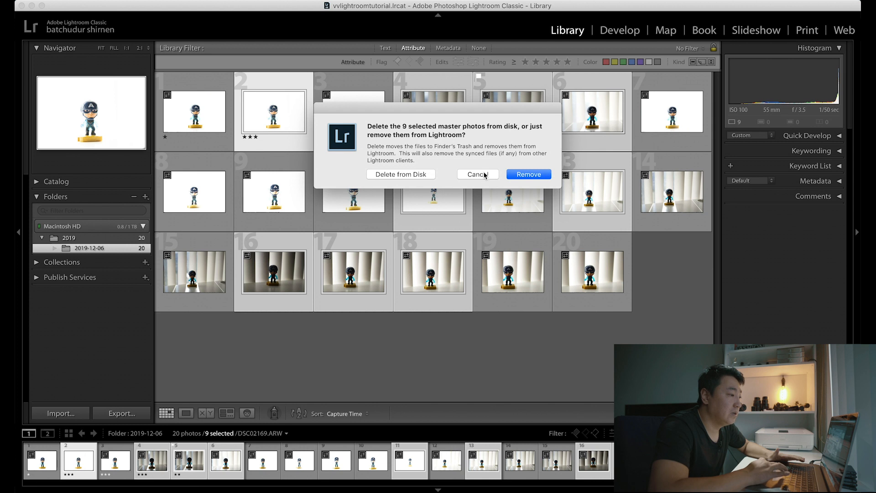
click(485, 174)
click(695, 299)
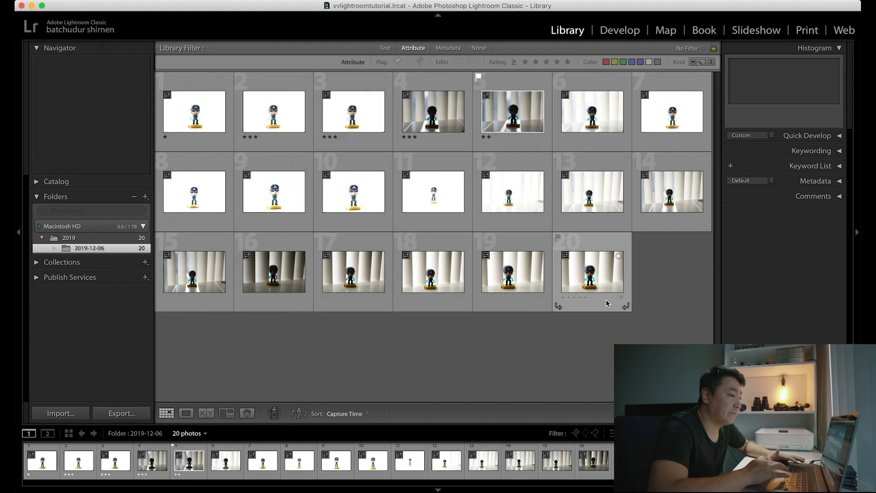
Step: Open DSC02168.ARW in the Develop module and warm its white balance to a temperature of 6,215
click(619, 31)
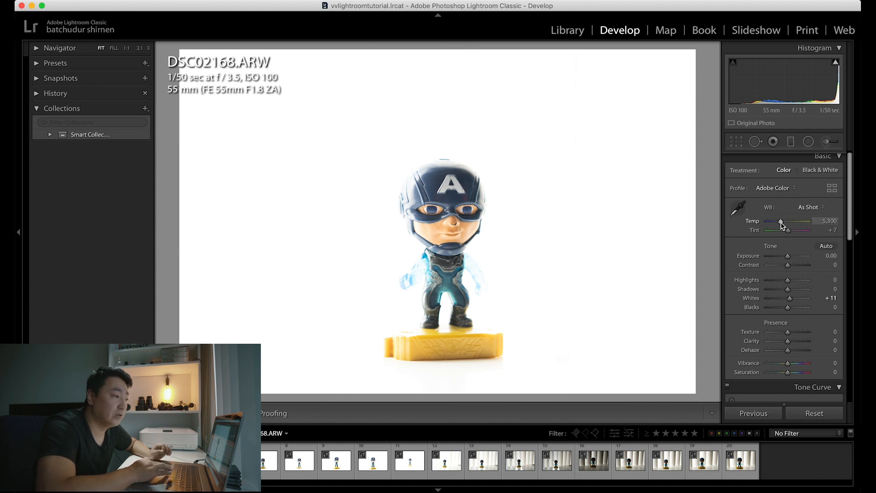
mouse_move(782, 225)
mouse_down()
mouse_move(802, 222)
mouse_move(769, 227)
mouse_move(796, 223)
mouse_move(776, 223)
mouse_move(785, 223)
mouse_up()
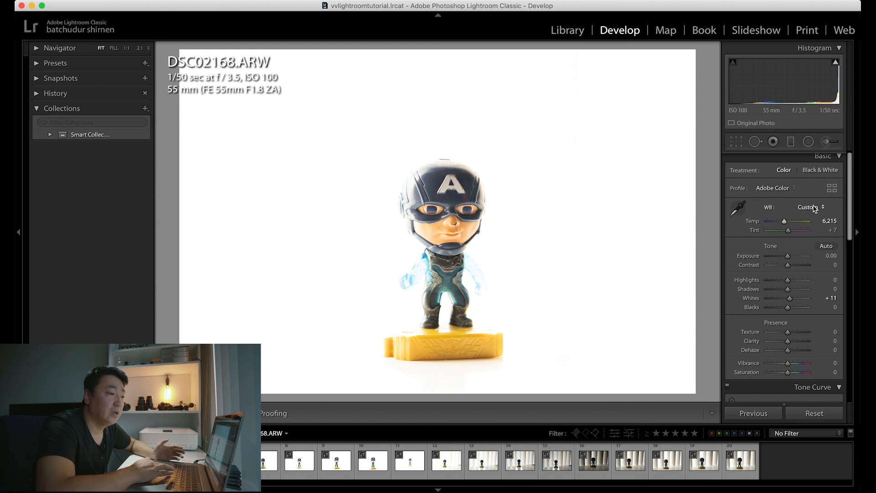
Step: Try the Auto, Tungsten, Fluorescent and Custom white balance presets on DSC02168.ARW
click(813, 209)
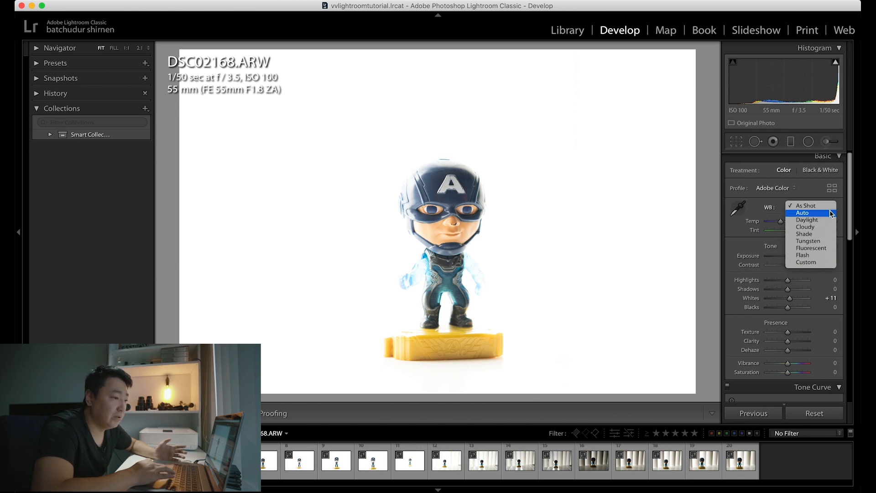
click(832, 213)
click(830, 208)
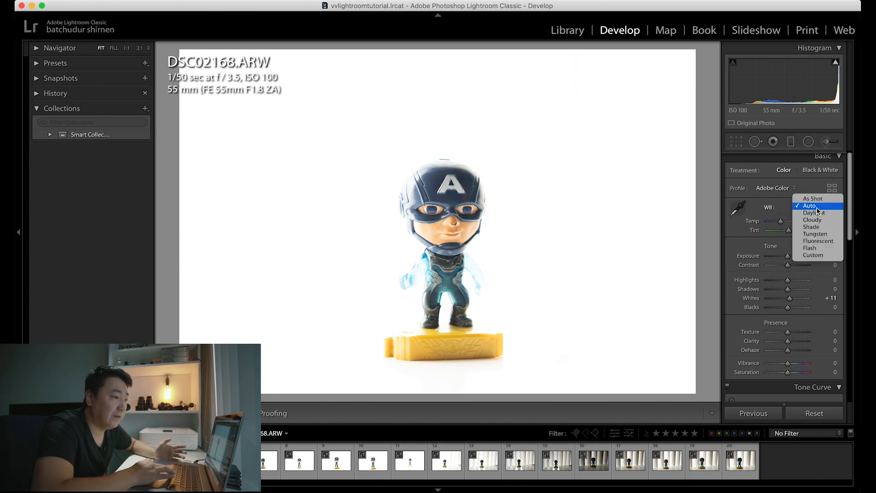
click(838, 238)
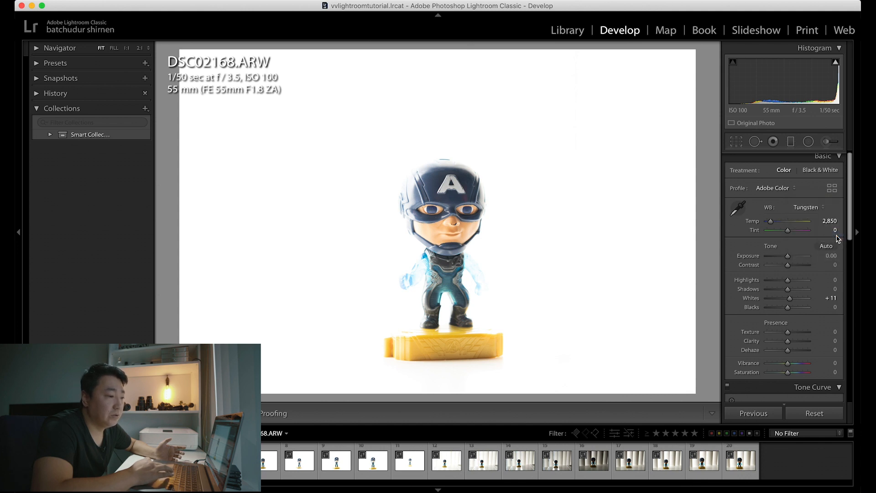
click(822, 211)
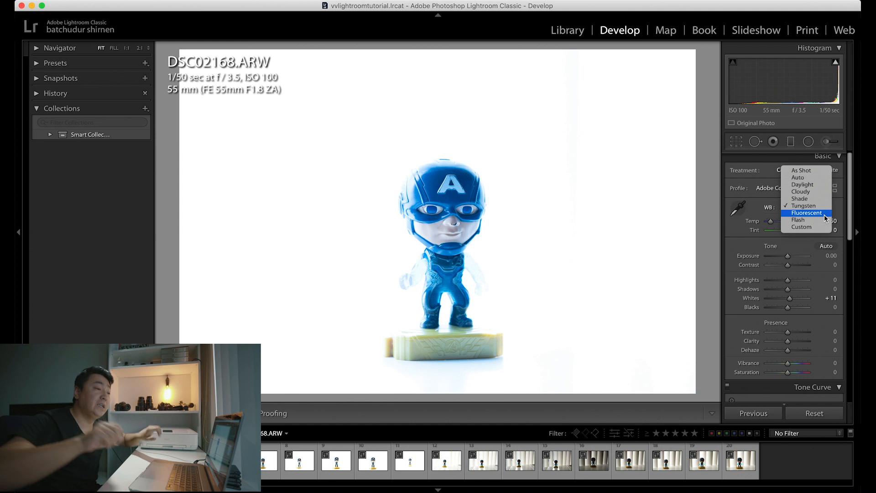
click(825, 214)
click(820, 208)
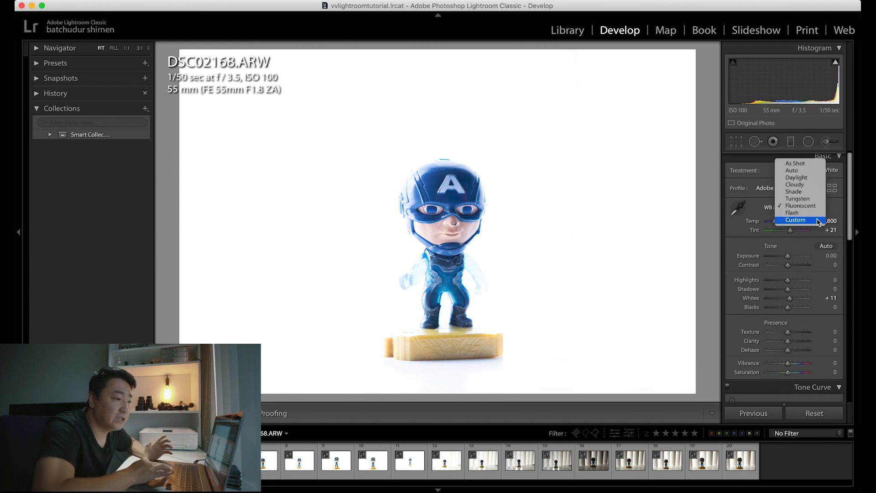
click(817, 220)
Step: Set the white balance to Auto, and fine-tune the temperature to 5,590 and the tint to −10
click(820, 208)
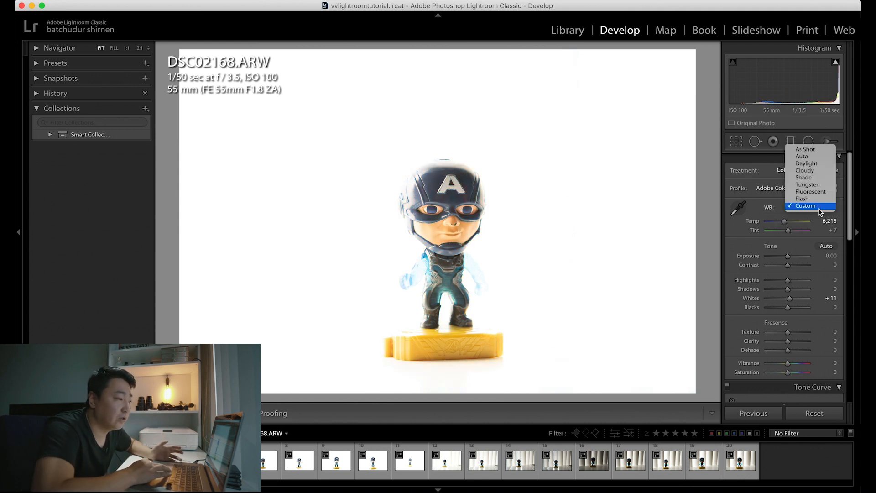
click(819, 158)
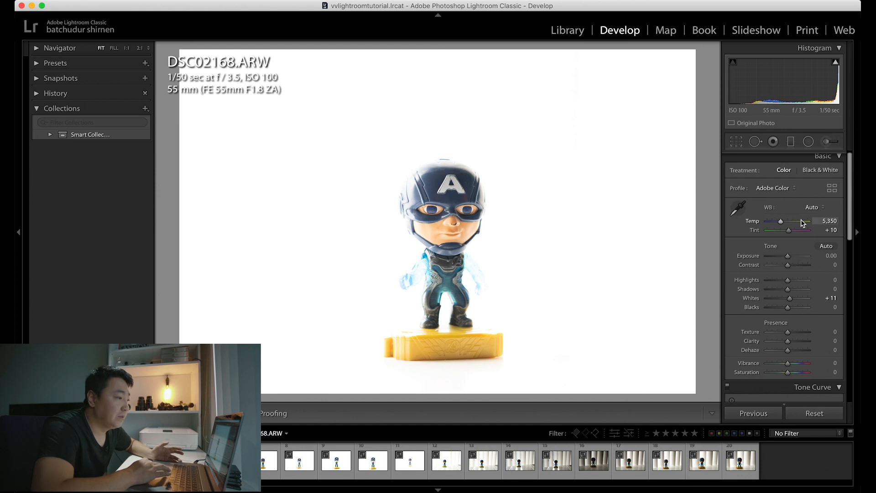
drag(781, 221, 791, 226)
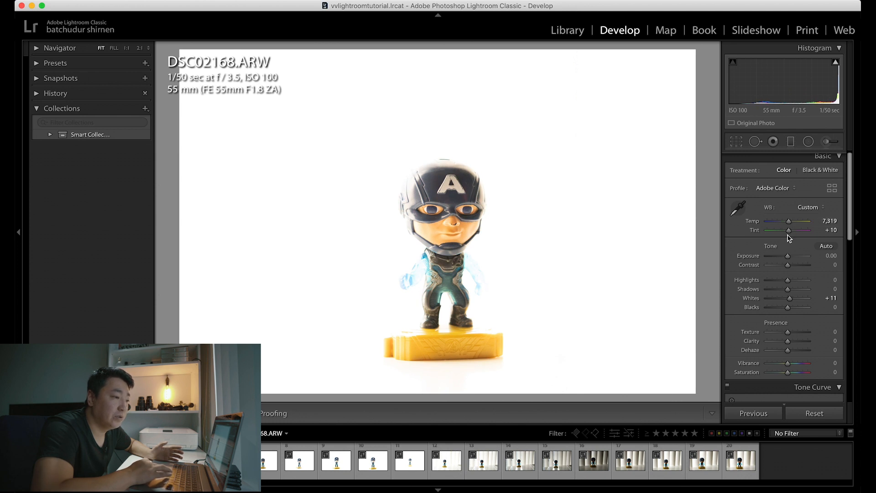
drag(792, 233, 783, 222)
Step: Darken the overexposed photo by setting Exposure to −1.60 and Highlights to −100
scroll(813, 252, down, 2)
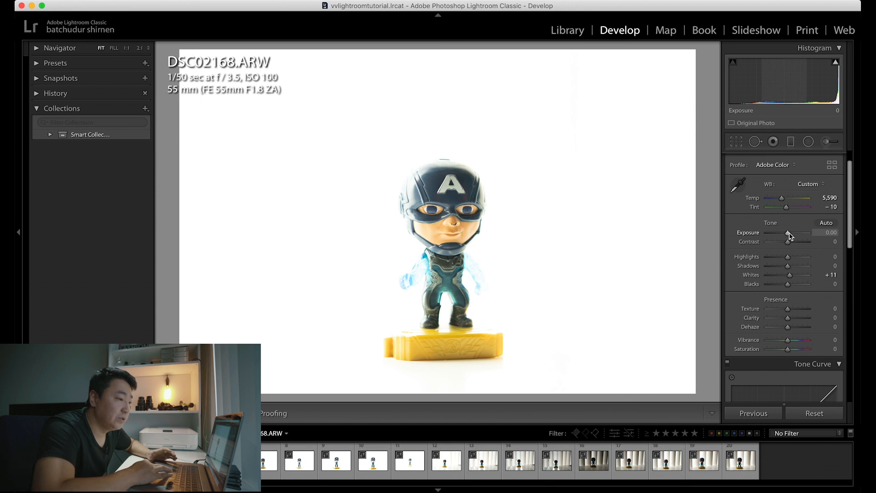
mouse_move(790, 234)
mouse_down()
mouse_move(776, 232)
mouse_move(798, 233)
mouse_move(776, 234)
mouse_move(799, 234)
mouse_move(769, 231)
mouse_move(798, 241)
mouse_move(740, 242)
mouse_move(789, 246)
mouse_up()
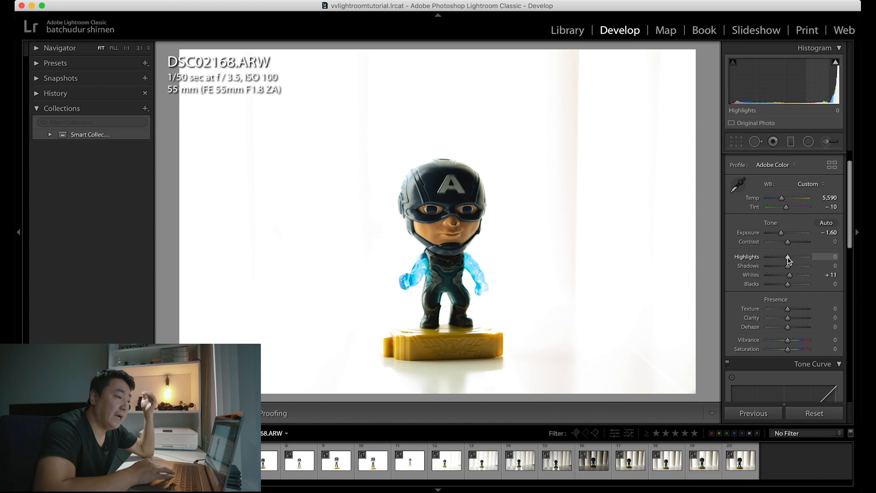
drag(789, 258, 788, 259)
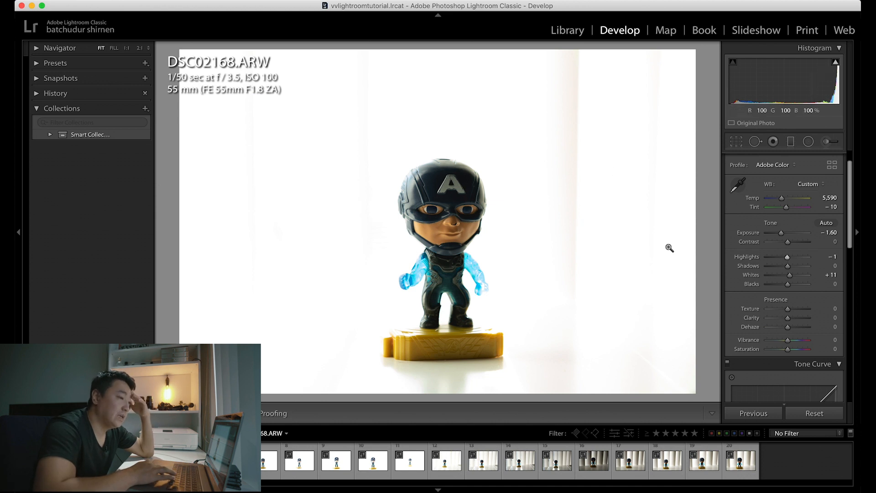
drag(788, 259, 767, 258)
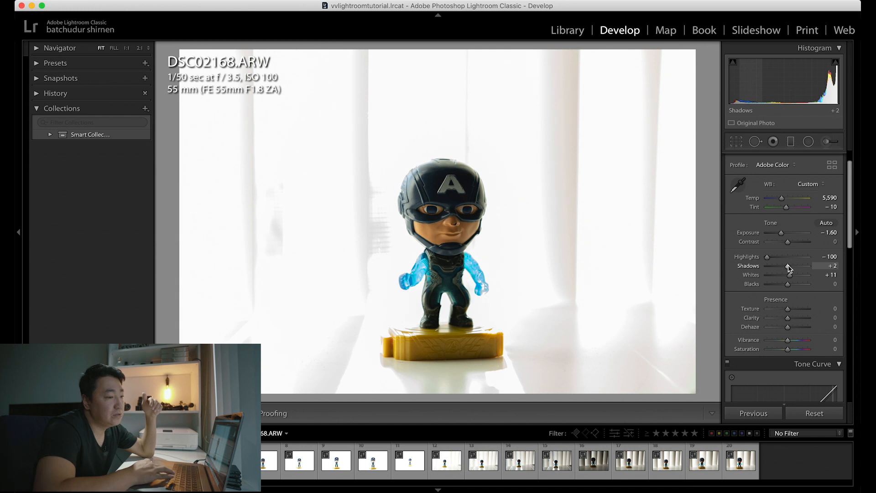
Step: Raise Shadows to +78 and set Whites to +16, using the clipping preview to judge the whites
mouse_move(789, 268)
mouse_down()
mouse_move(811, 266)
mouse_move(775, 267)
mouse_move(823, 266)
mouse_move(805, 268)
mouse_up()
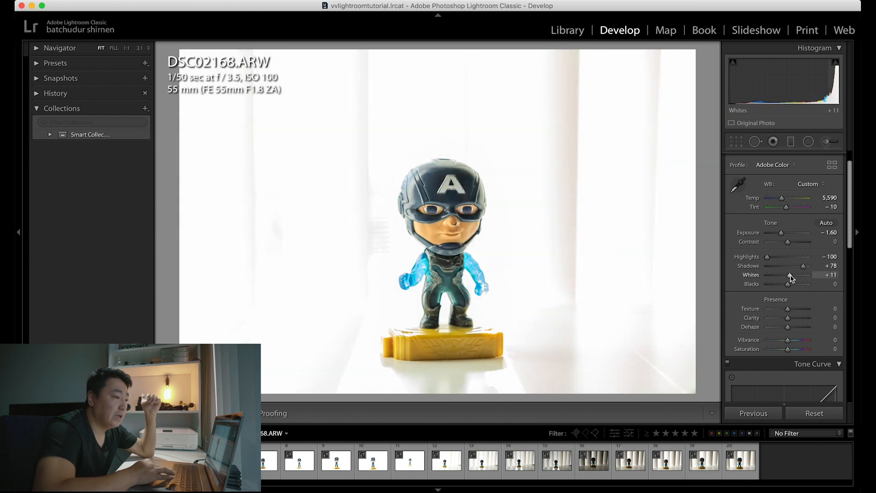
drag(791, 279, 793, 278)
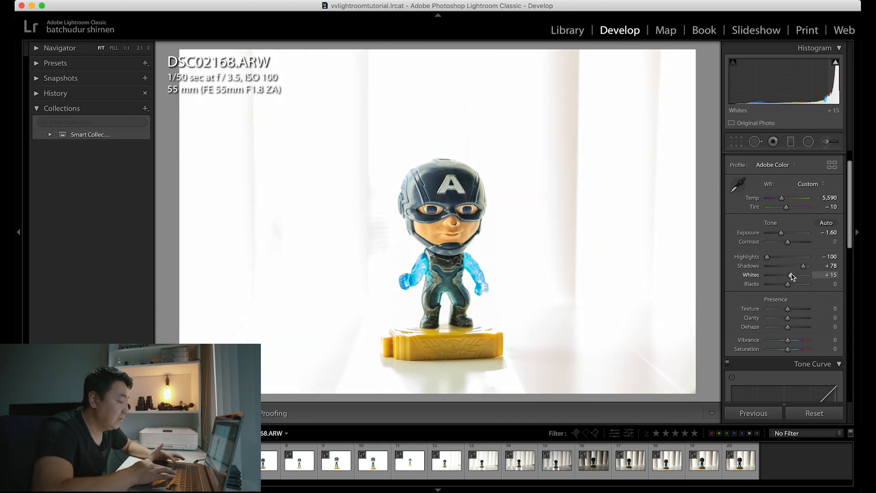
alt+click(792, 276)
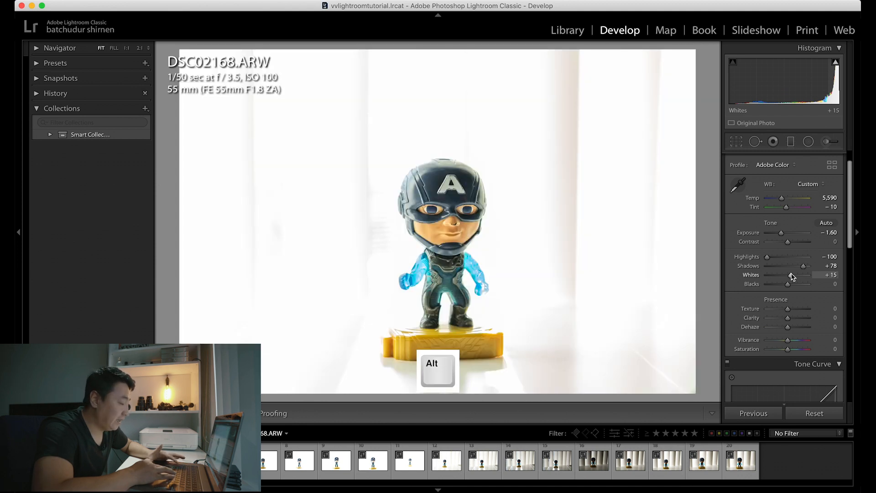
drag(792, 276, 792, 278)
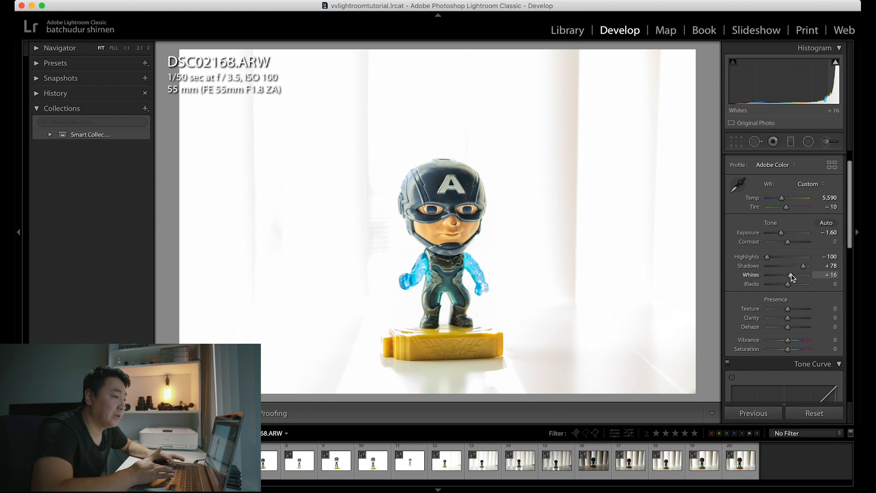
drag(792, 278, 791, 277)
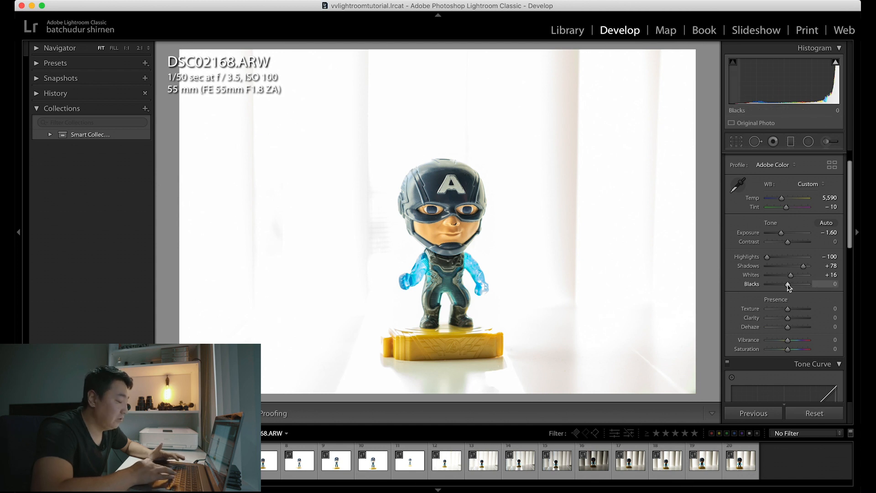
Step: Lower Blacks to −40 and reduce Exposure to −2.05
mouse_move(789, 287)
mouse_down()
mouse_move(766, 286)
mouse_move(779, 284)
mouse_up()
alt+click(773, 284)
alt+click(773, 284)
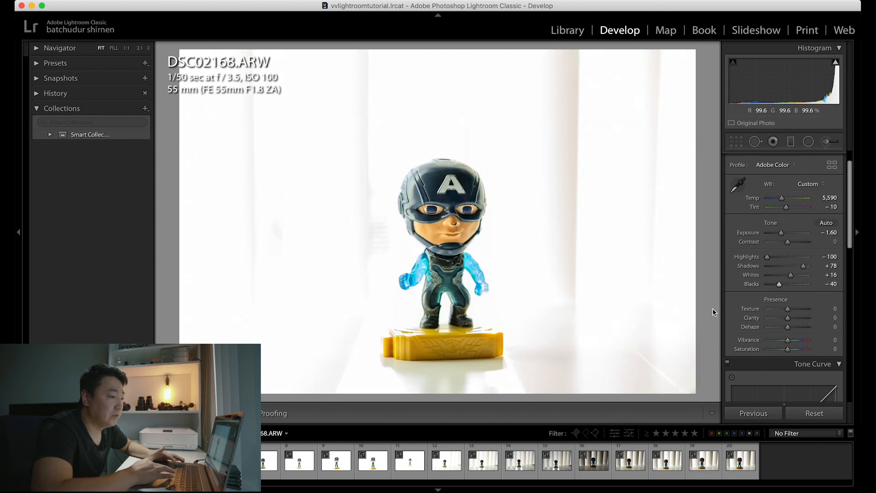
drag(781, 233, 771, 232)
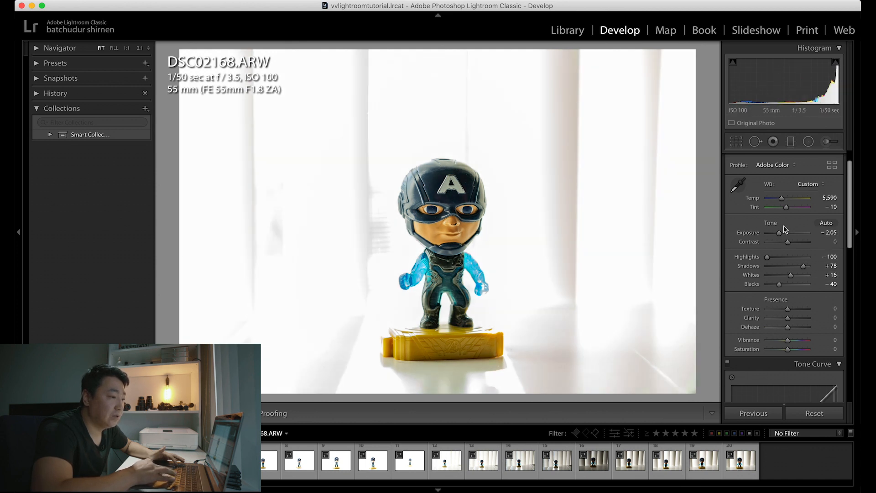
Step: Test Texture at +89 and −100 on a close-up of the figure's face, and settle on +11
scroll(824, 306, down, 3)
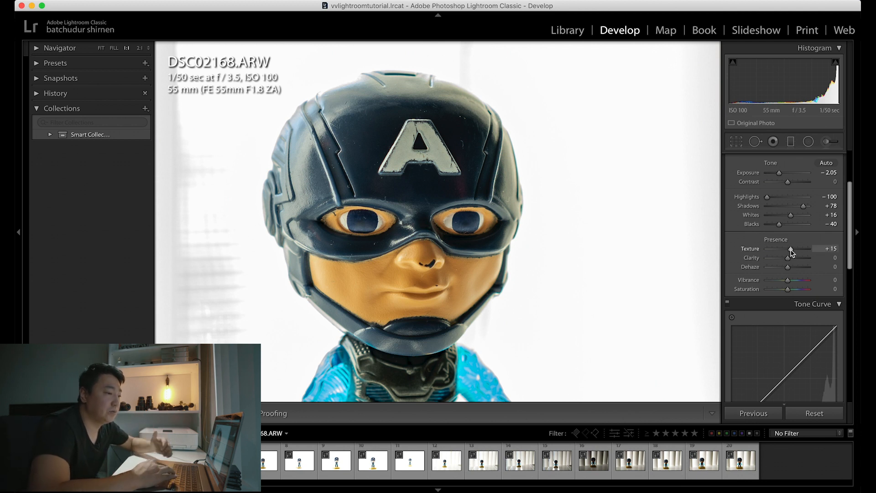
drag(790, 250, 808, 247)
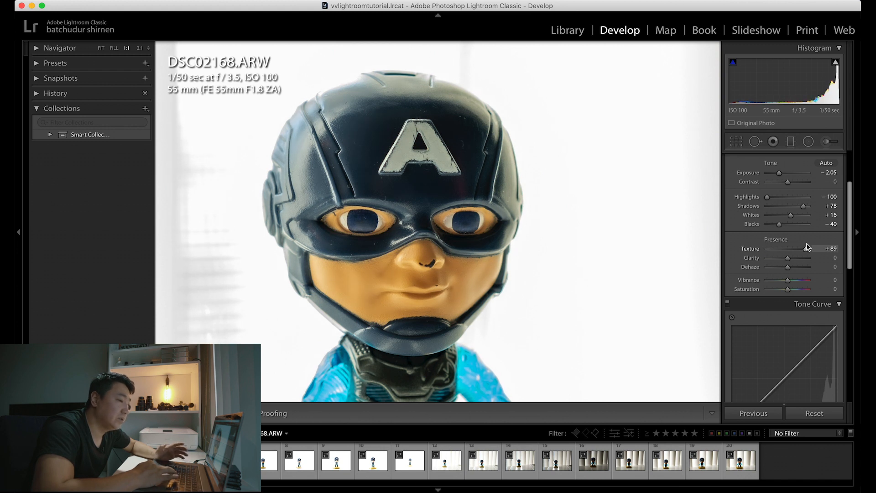
drag(808, 247, 766, 250)
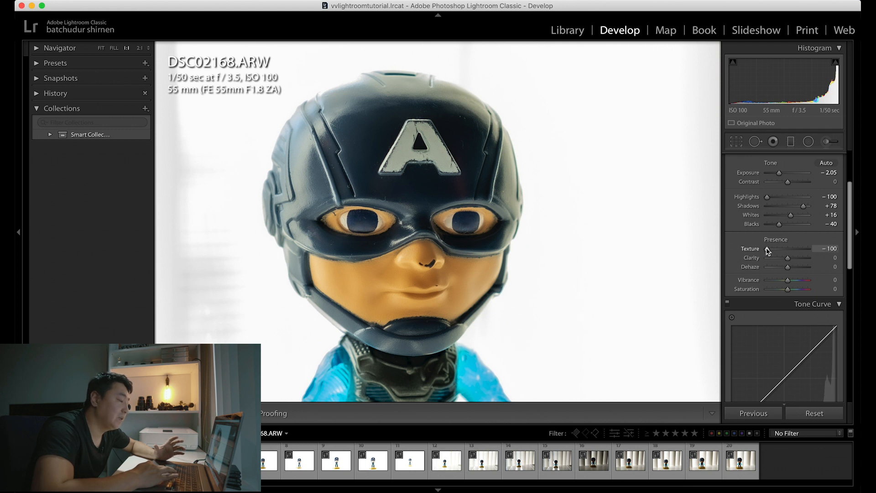
click(486, 235)
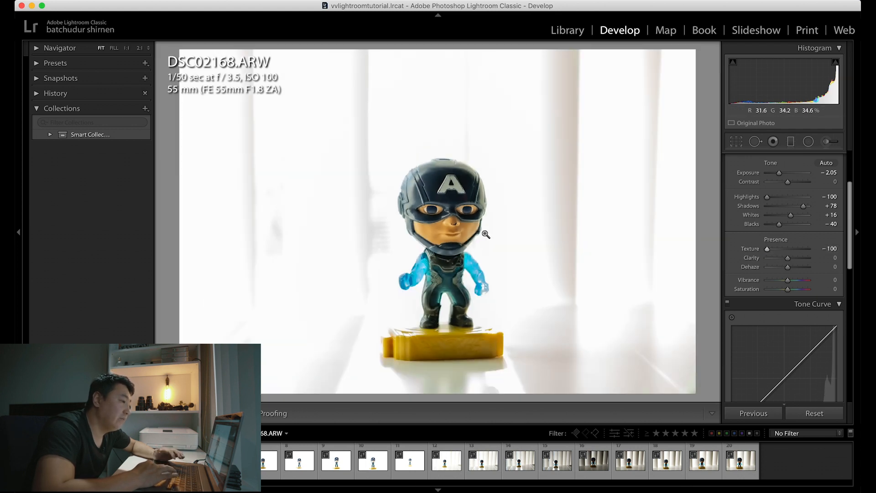
click(448, 222)
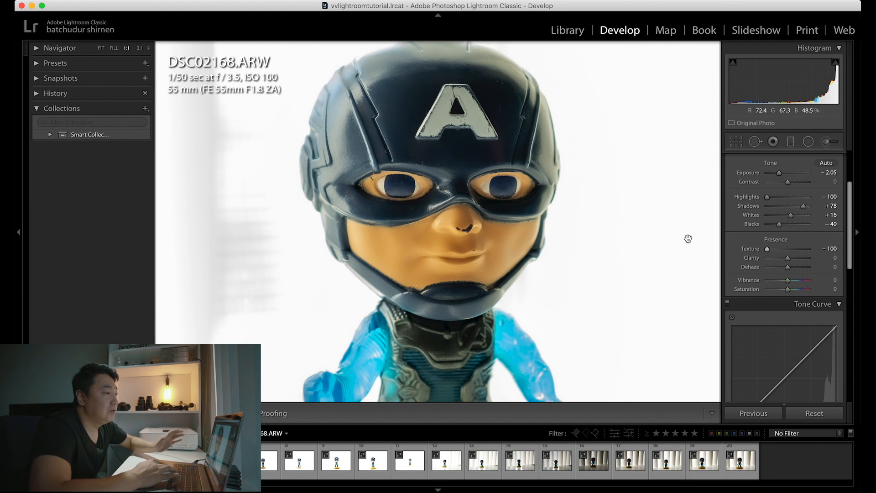
drag(769, 251, 788, 250)
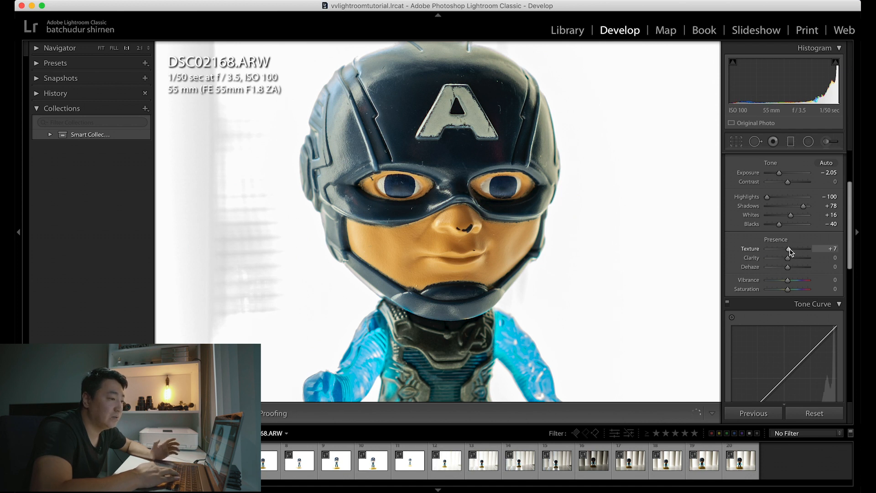
drag(791, 250, 789, 250)
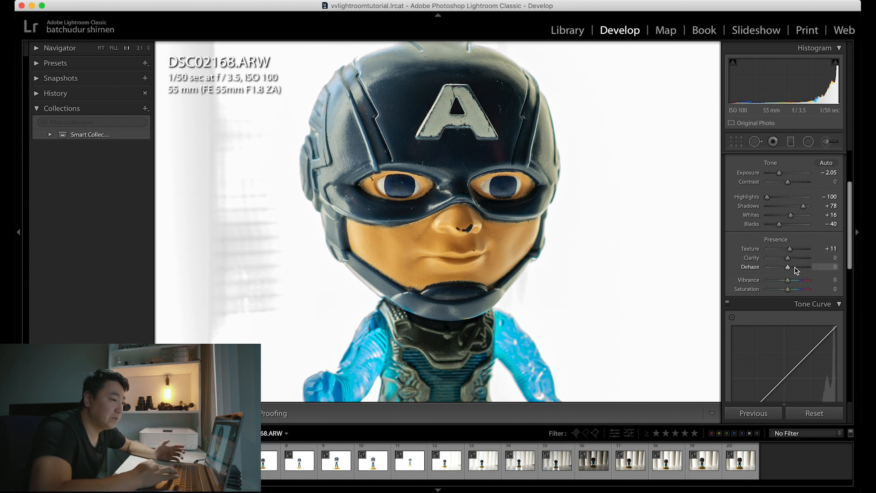
Step: Try Clarity at +100 on the face, reduce it to +9, and set Dehaze to +10
drag(520, 230, 564, 322)
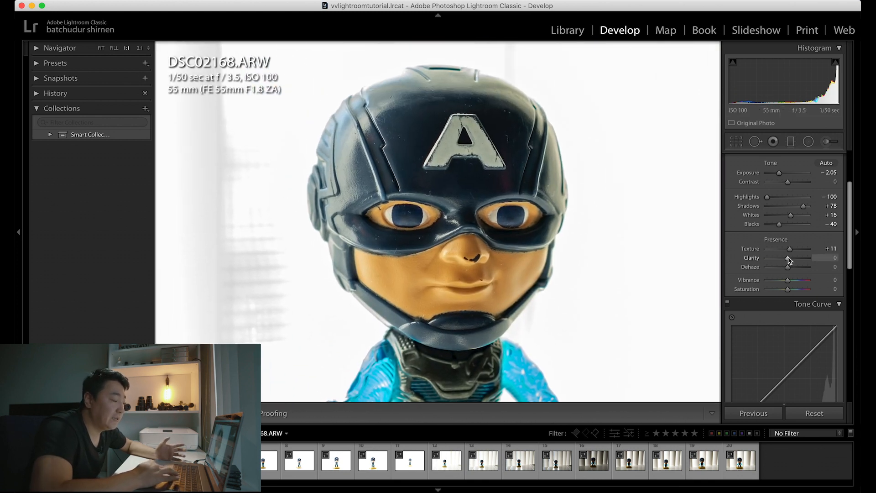
drag(789, 259, 817, 259)
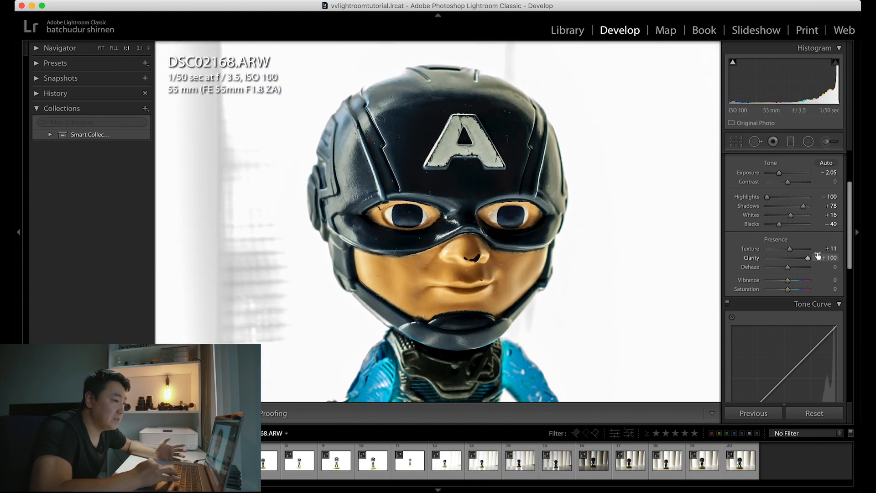
click(451, 252)
mouse_move(808, 259)
mouse_down()
mouse_move(770, 259)
mouse_move(810, 257)
mouse_move(791, 260)
mouse_up()
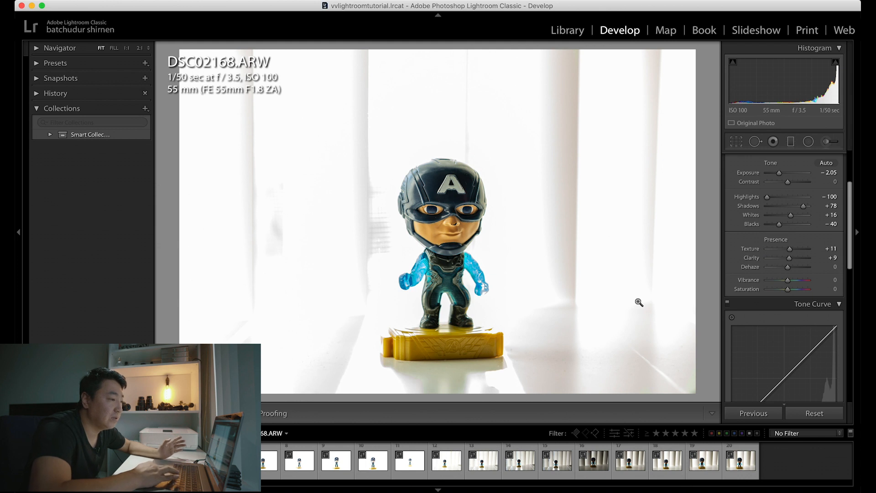
mouse_move(789, 268)
mouse_down()
mouse_move(780, 268)
mouse_move(819, 268)
mouse_move(772, 268)
mouse_move(811, 267)
mouse_move(773, 267)
mouse_move(811, 268)
mouse_move(792, 268)
mouse_up()
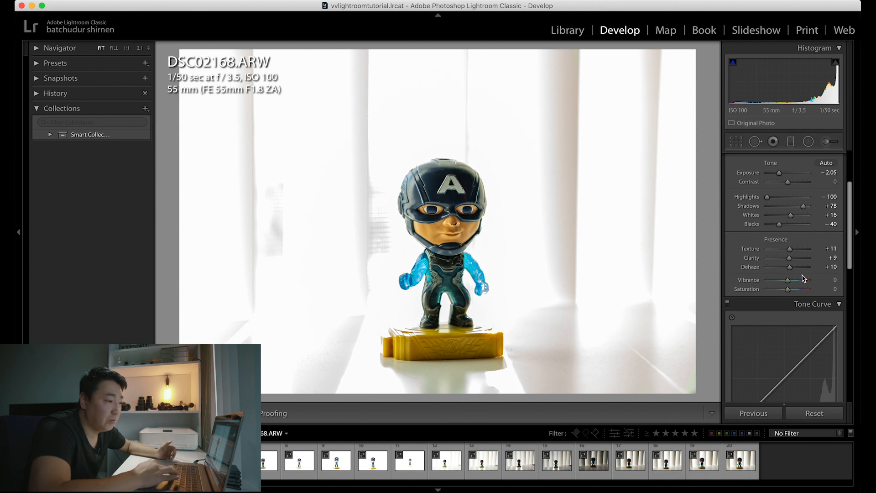
Step: Boost the colours slightly by setting Vibrance to +7 and Saturation to +9
mouse_move(789, 280)
mouse_down()
mouse_move(824, 280)
mouse_move(767, 280)
mouse_move(804, 283)
mouse_move(792, 283)
mouse_up()
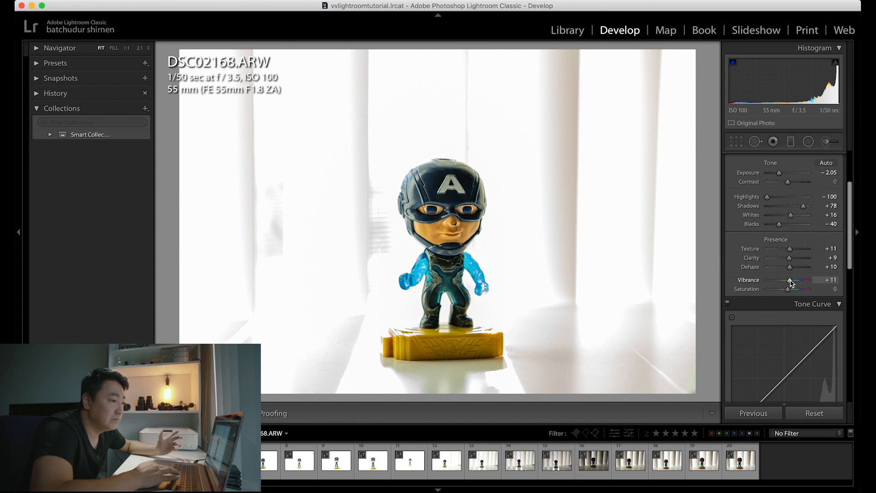
mouse_move(789, 282)
mouse_down()
mouse_move(817, 283)
mouse_move(791, 281)
mouse_up()
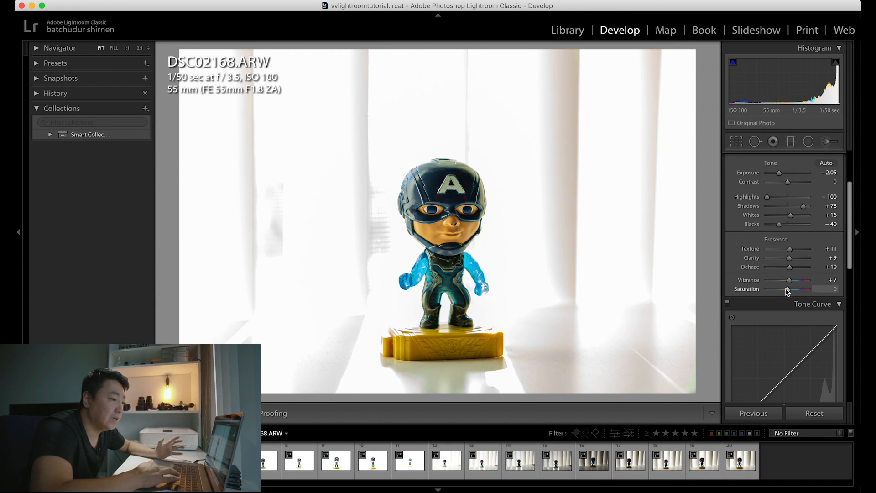
mouse_move(787, 291)
mouse_down()
mouse_move(765, 290)
mouse_move(803, 287)
mouse_move(793, 290)
mouse_up()
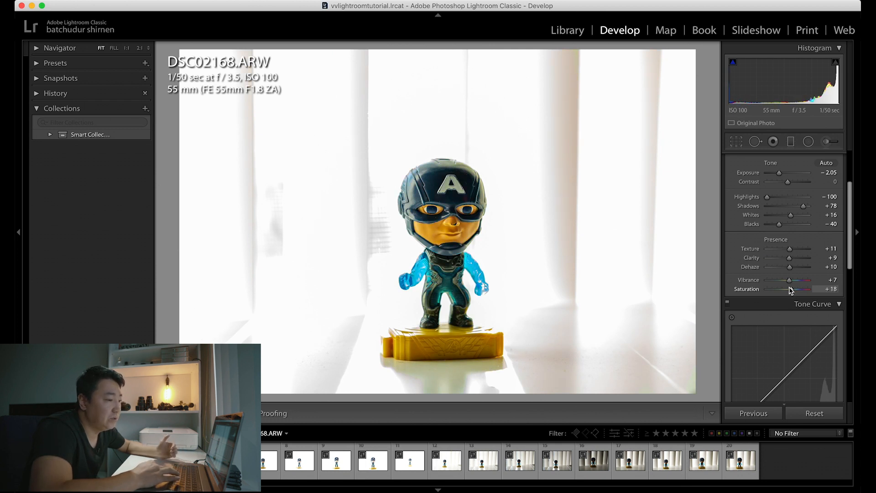
click(483, 263)
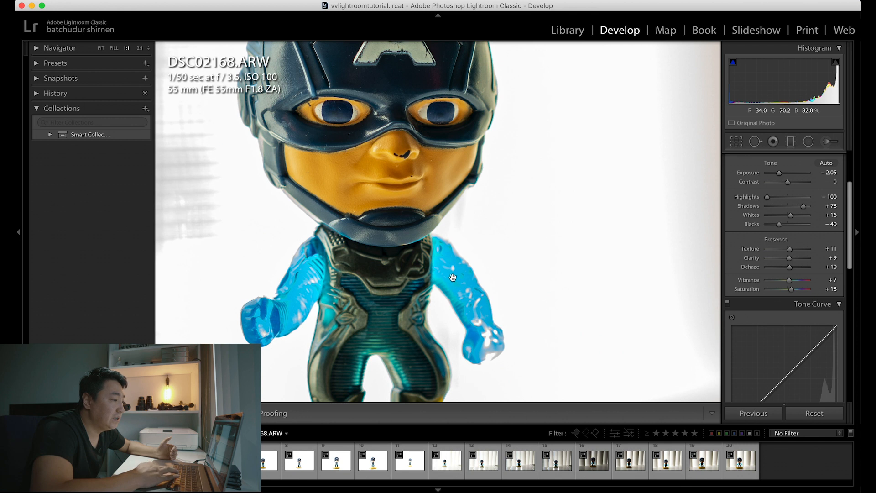
mouse_move(792, 290)
mouse_down()
mouse_move(810, 290)
mouse_move(775, 292)
mouse_move(791, 291)
mouse_up()
click(791, 280)
click(791, 289)
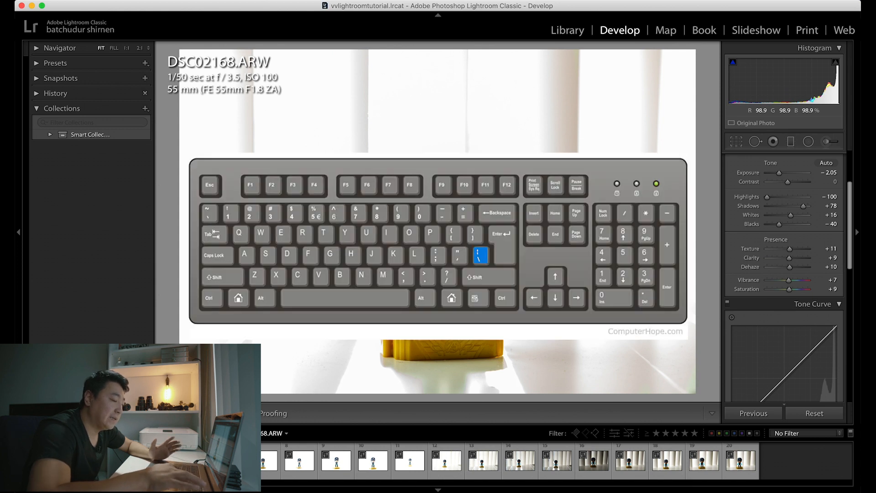
Step: Compare the photo before and after the edits several times, finishing on the edited version
key(backslash)
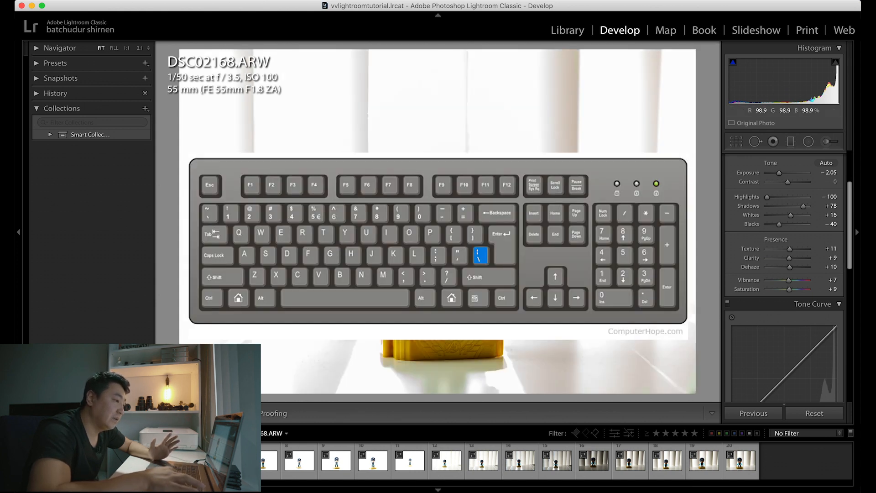
key(backslash)
key(backslash)
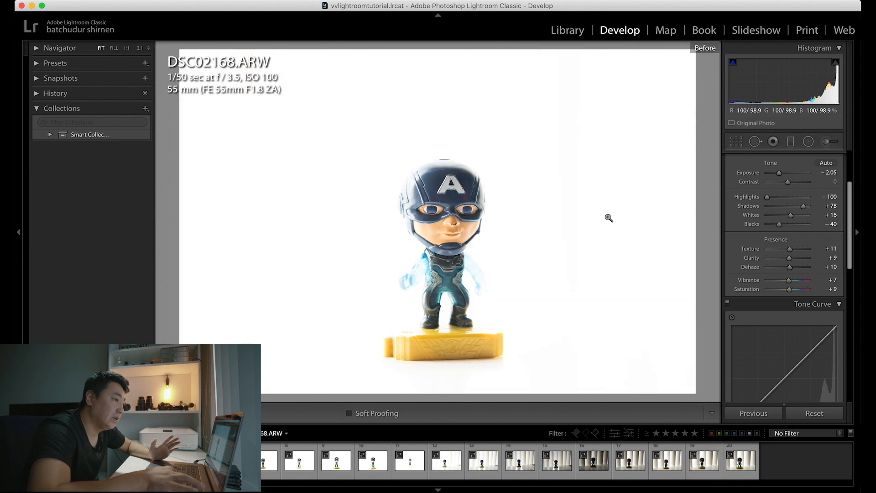
key(backslash)
key(backslash)
key(backslash)
key(backslash)
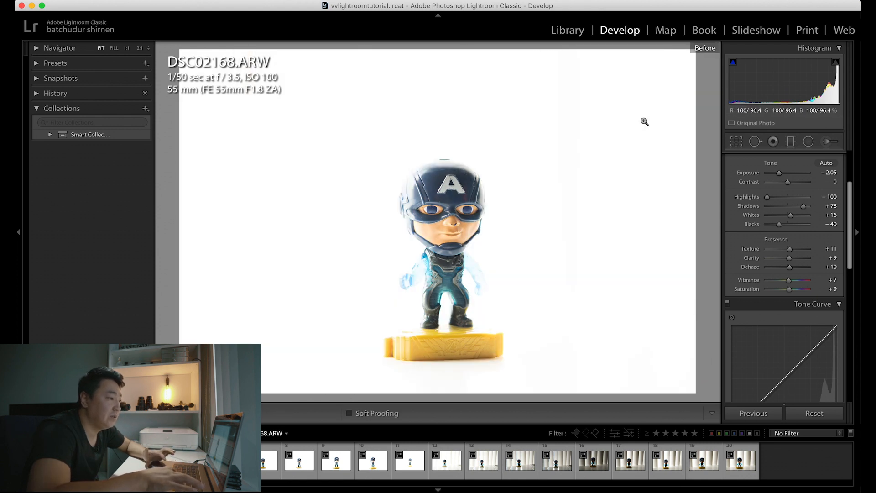
key(backslash)
key(backslash)
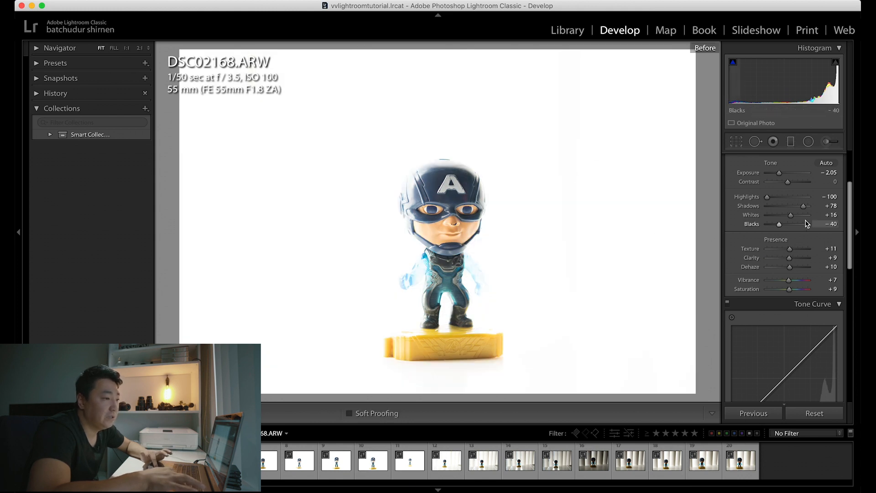
key(backslash)
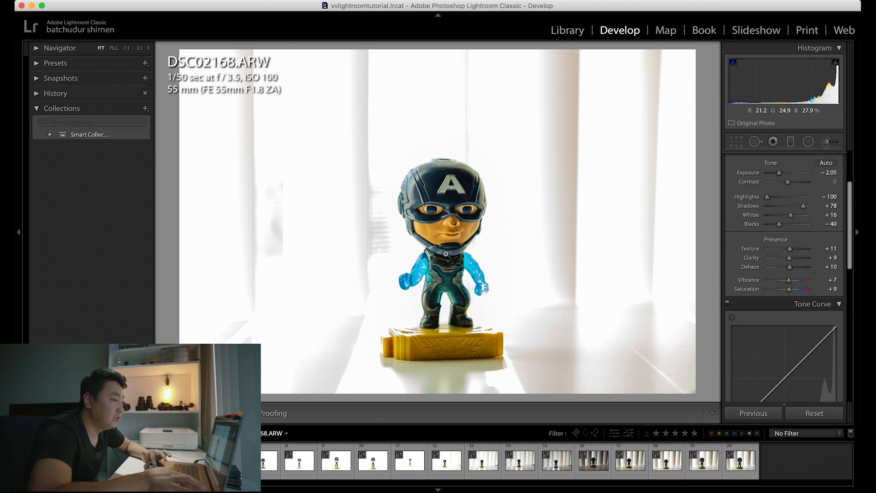
key(backslash)
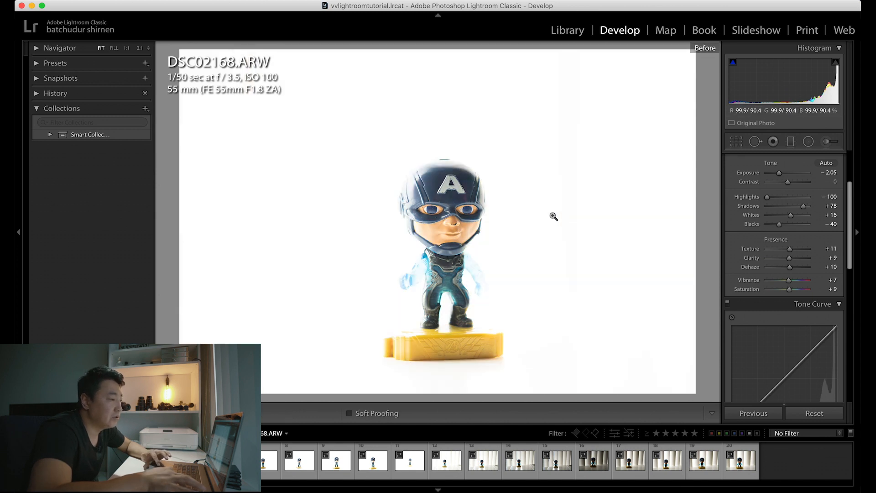
key(backslash)
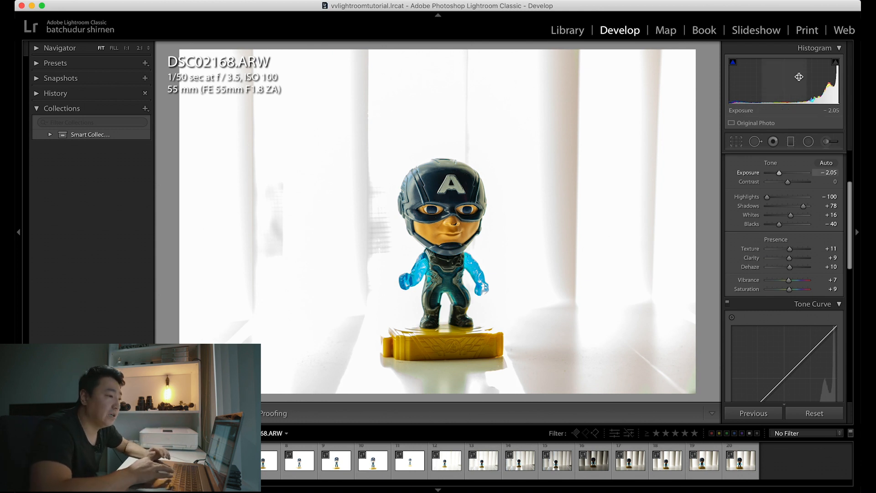
Step: Crop the photo tighter around the figure at the original aspect ratio, and rotate it to an angle of −4.23
scroll(781, 233, up, 1)
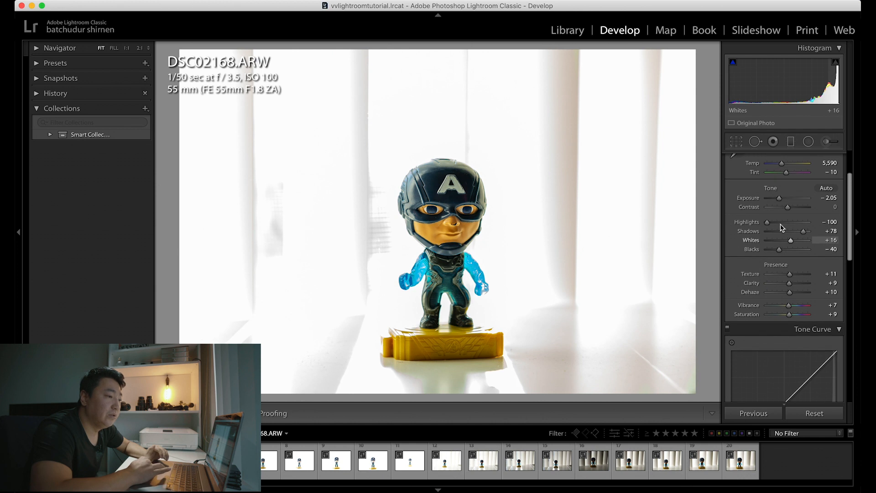
scroll(803, 279, up, 5)
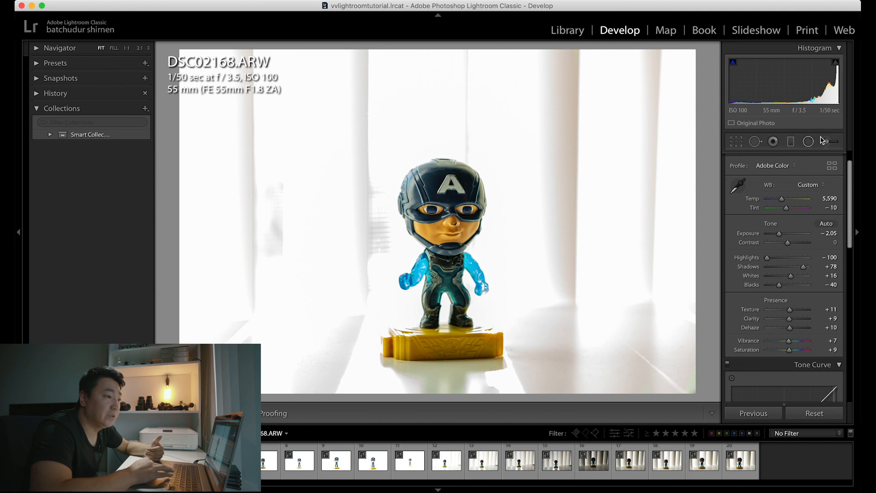
click(736, 143)
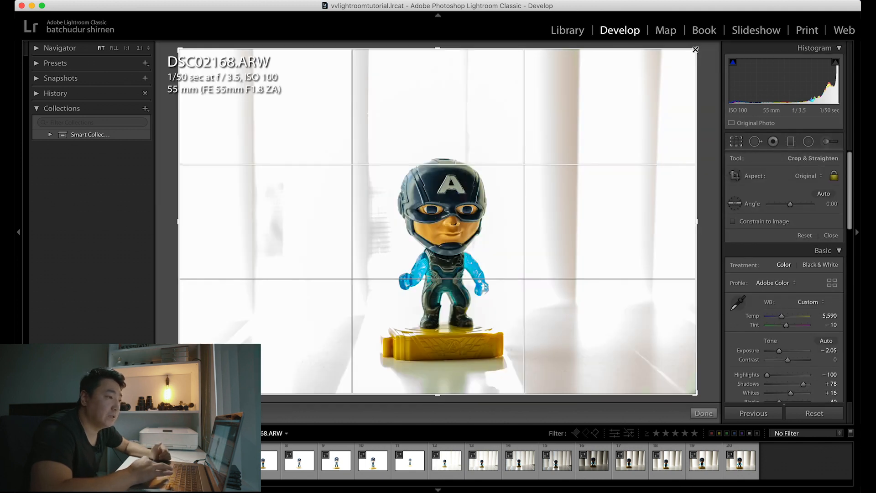
drag(695, 50, 695, 98)
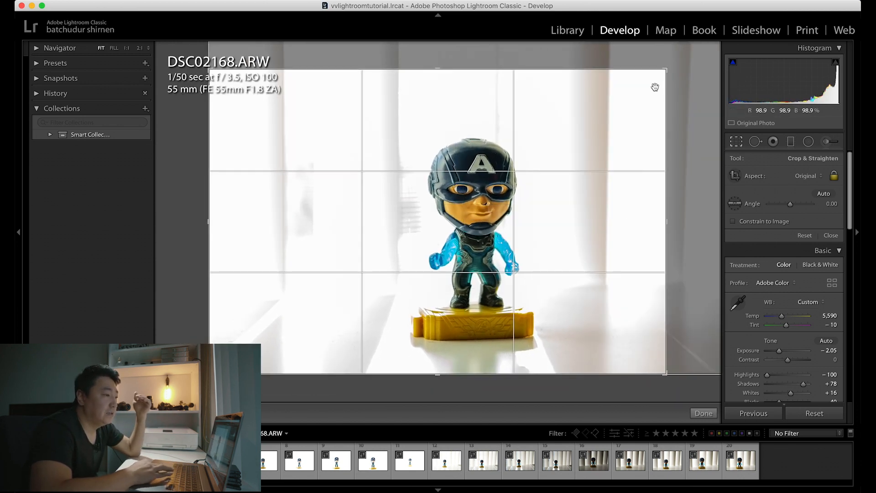
drag(698, 178, 669, 166)
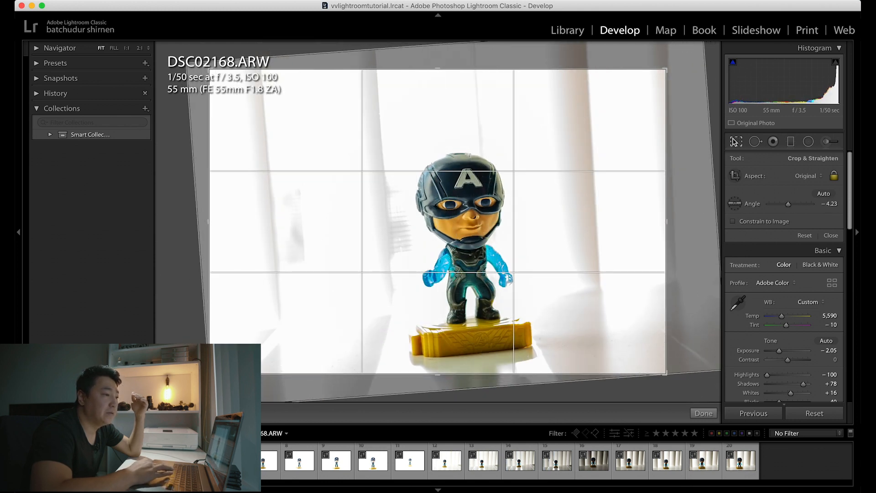
Step: Shrink the Heal brush to size 10, heal the specks on the cheek, beside the mouth and above the lip, and adjust the last sample point
key(q)
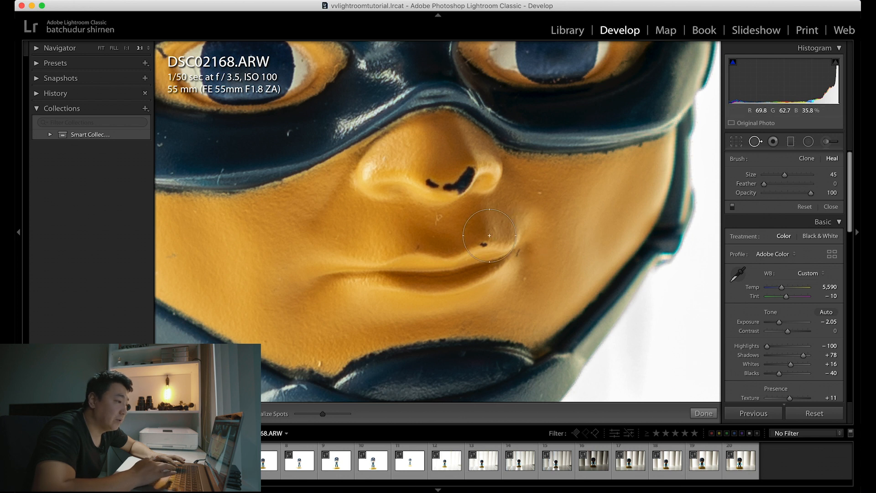
scroll(522, 218, down, 10)
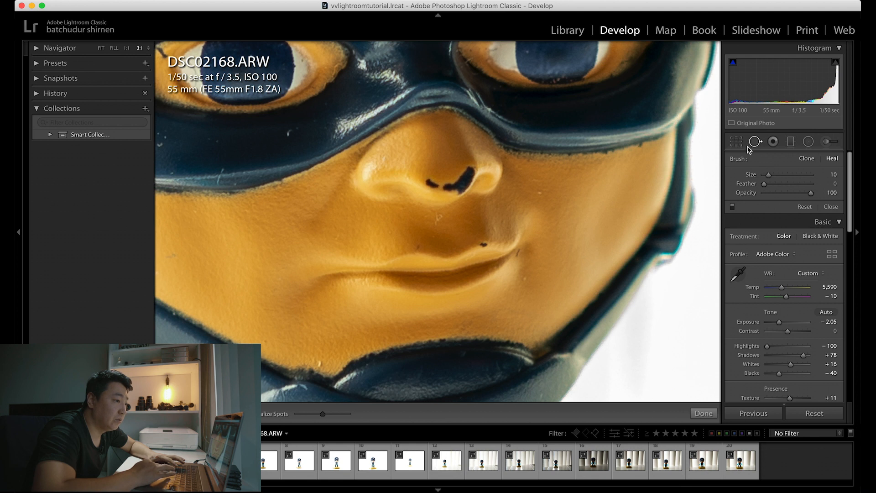
click(541, 194)
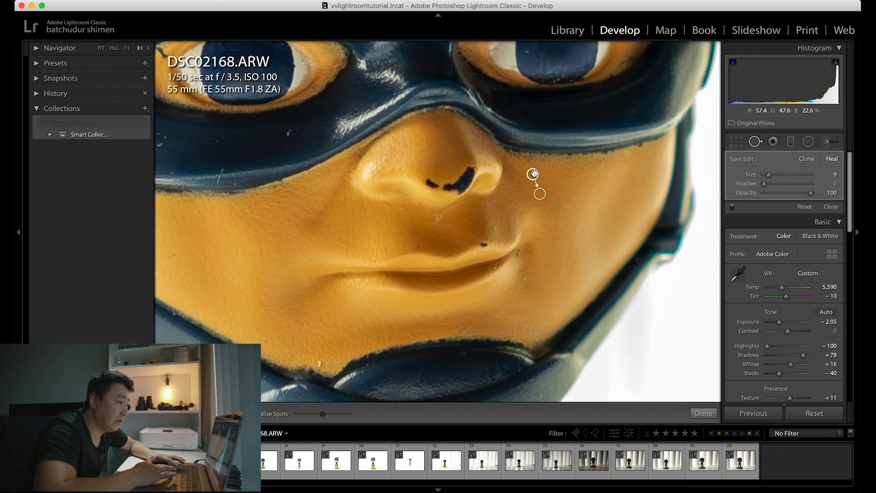
click(526, 279)
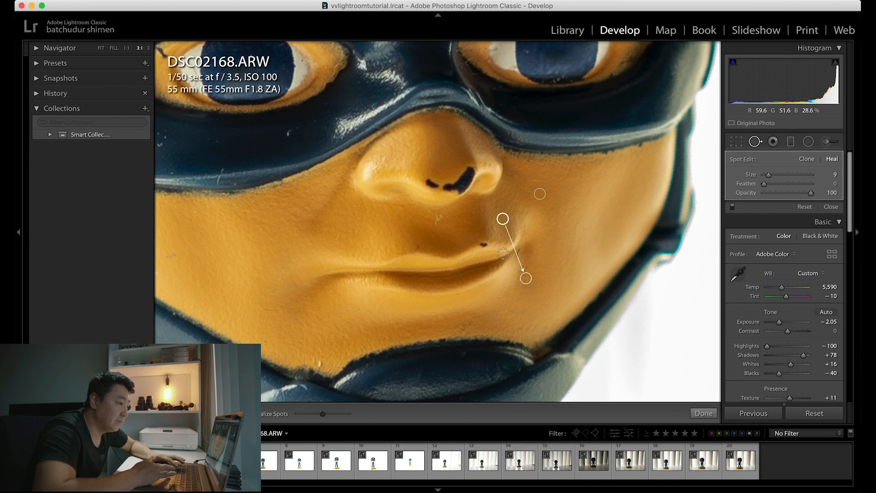
click(484, 243)
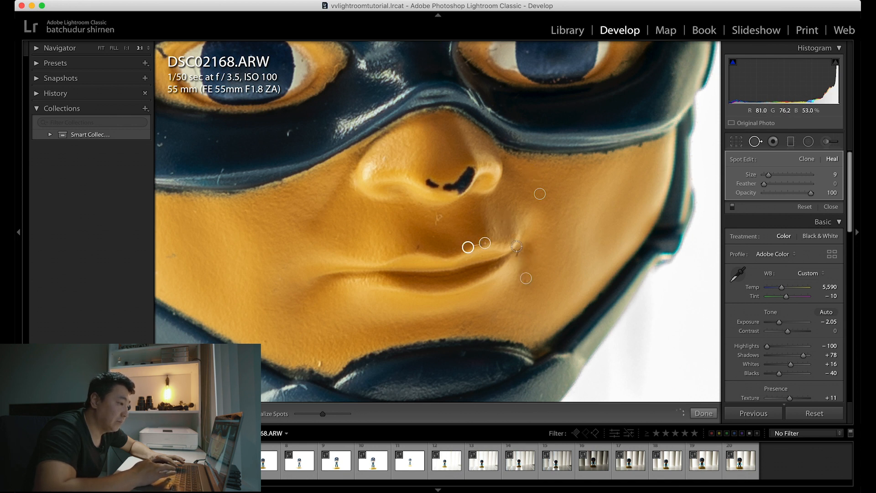
drag(467, 247, 469, 252)
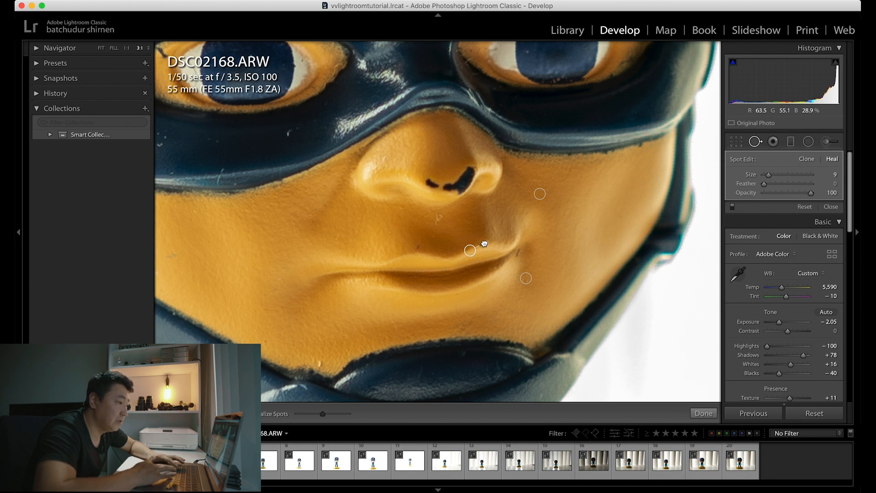
Step: Heal two more spots below the nose and one at the chin's edge, and close Spot Removal
click(418, 246)
click(430, 237)
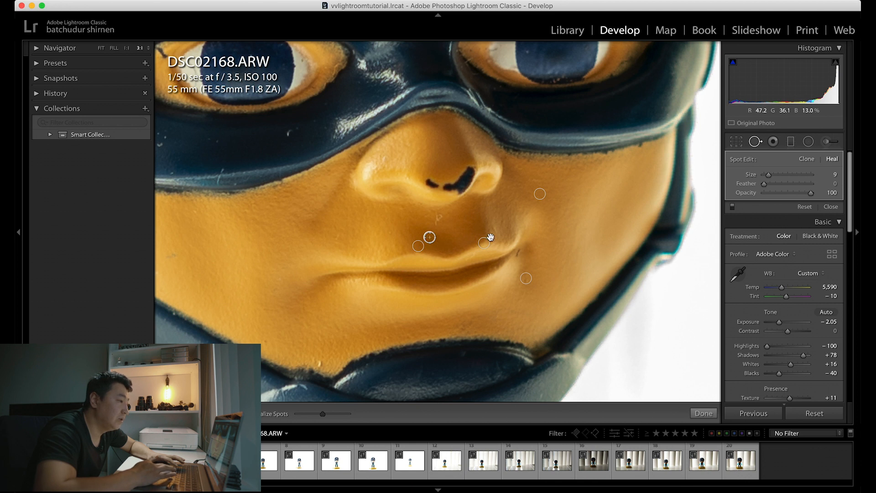
click(319, 363)
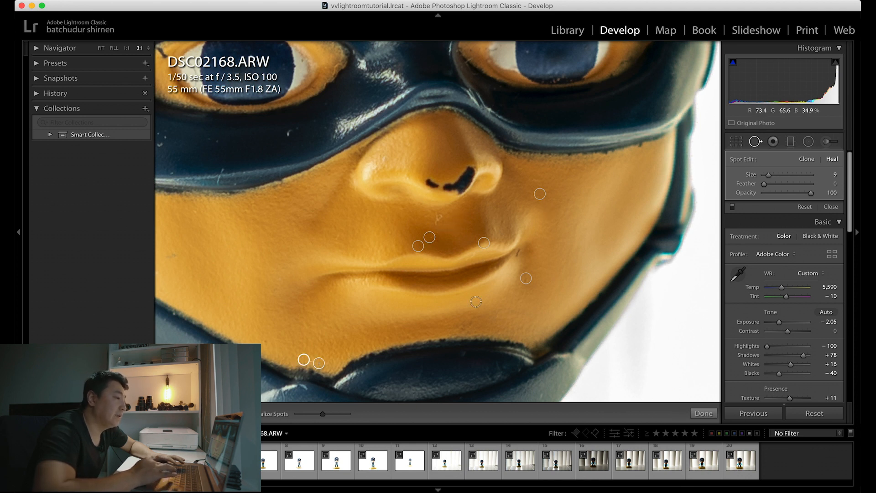
click(756, 142)
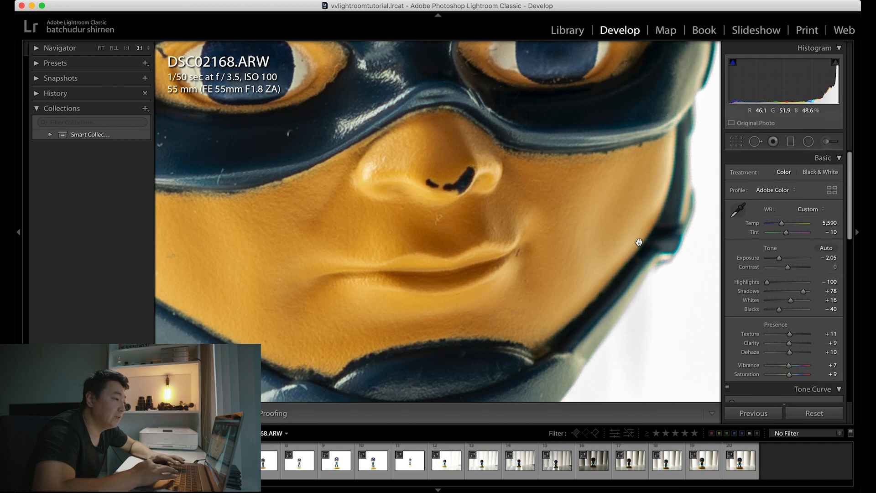
Step: Compare the healed face before and after the edits several times, finishing on the edited version
key(backslash)
key(backslash)
key(backslash)
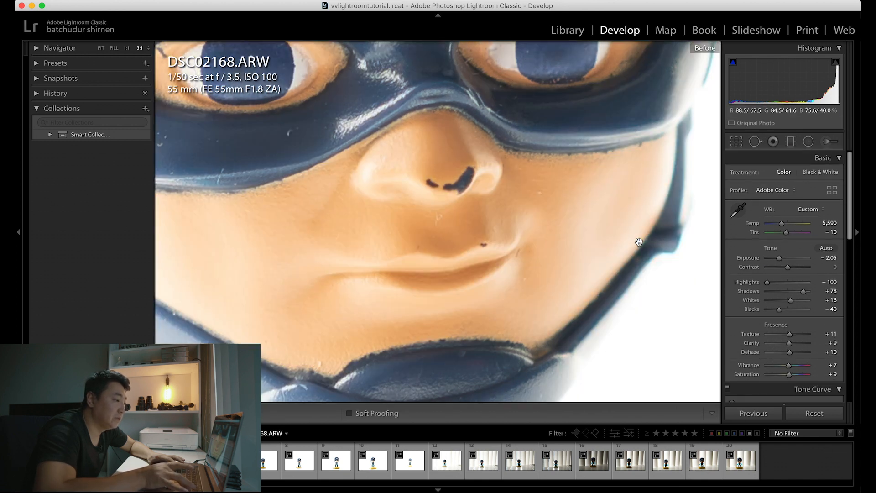
key(backslash)
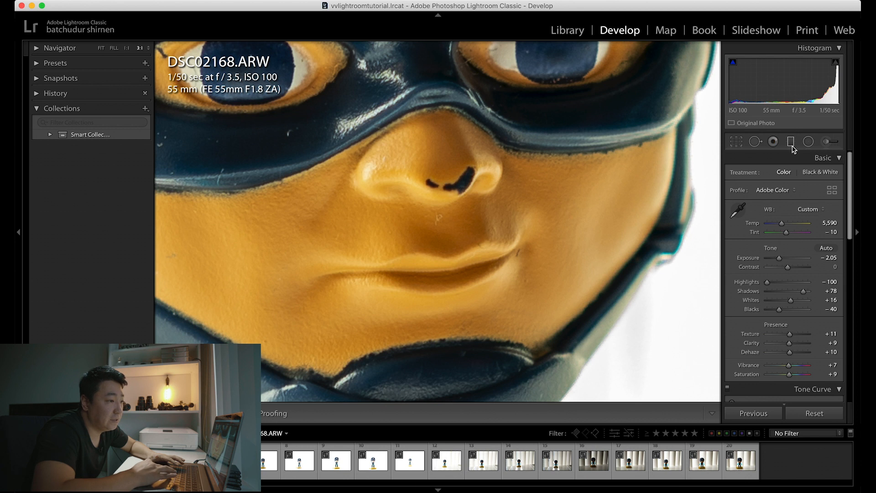
Step: Try a graduated filter with Exposure −1.46, running from the photo's upper edge down to the figure's legs
key(z)
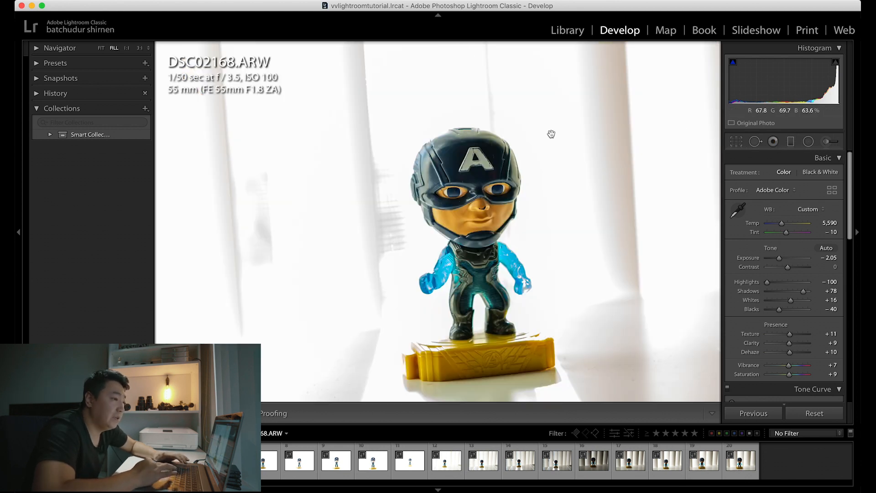
click(791, 142)
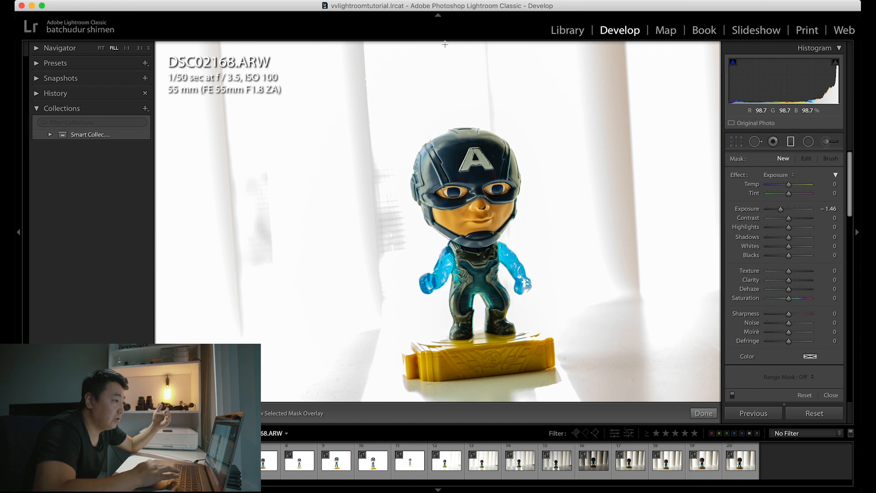
drag(445, 44, 449, 290)
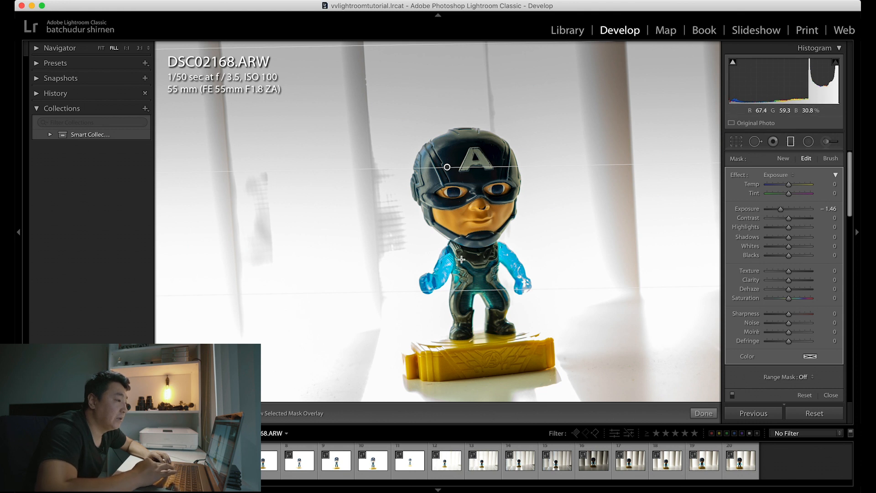
Step: Set the graduated filter's Exposure to −2.10 and Highlights to −3, shift it slightly lower, and close the tool
mouse_move(783, 211)
mouse_down()
mouse_move(807, 211)
mouse_move(779, 212)
mouse_up()
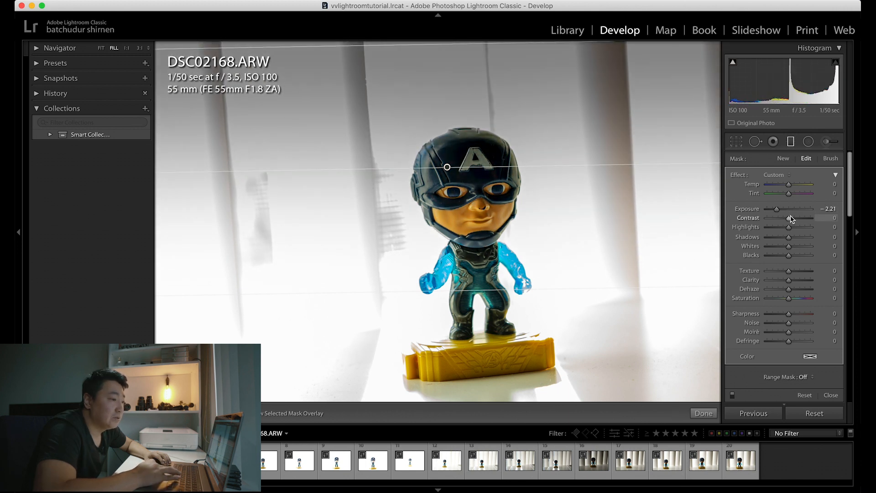
mouse_move(792, 229)
mouse_down()
mouse_move(771, 227)
mouse_move(808, 227)
mouse_move(792, 231)
mouse_up()
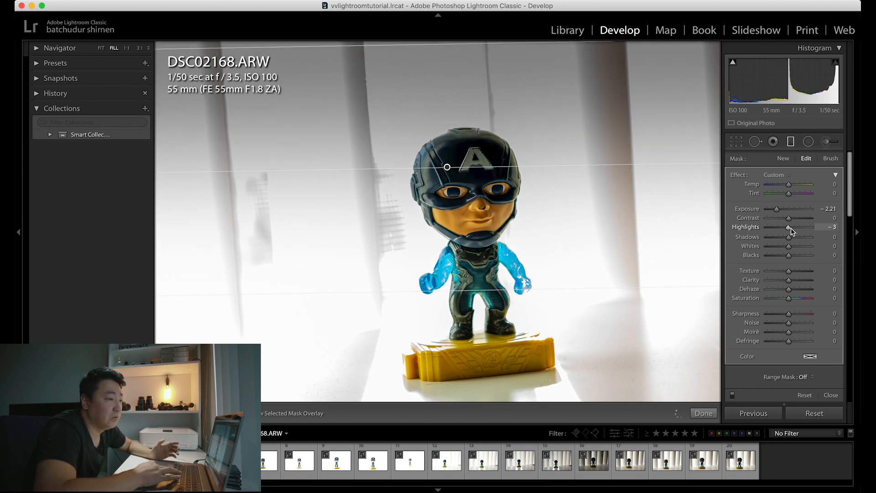
drag(792, 232, 793, 232)
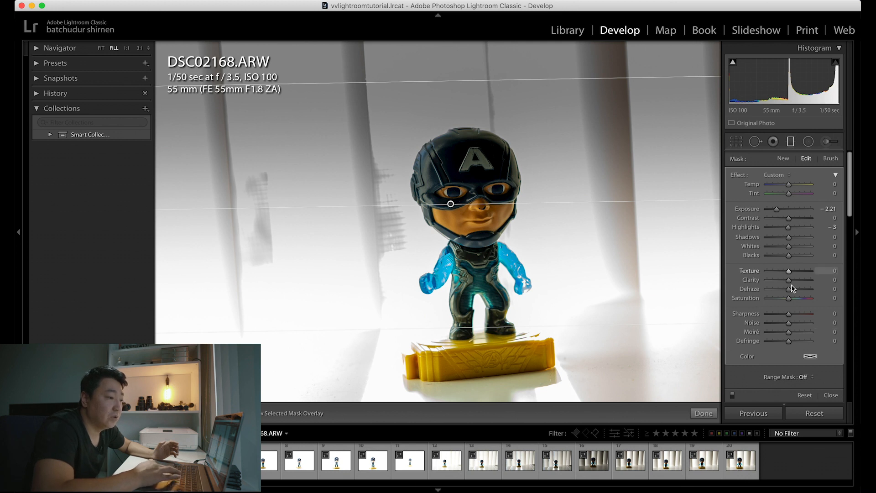
mouse_move(778, 210)
mouse_down()
mouse_move(790, 211)
mouse_move(777, 209)
mouse_up()
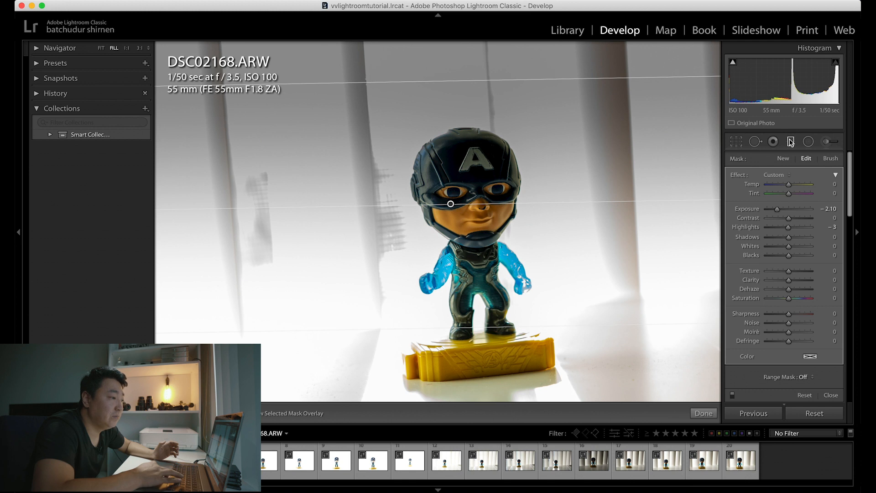
click(791, 142)
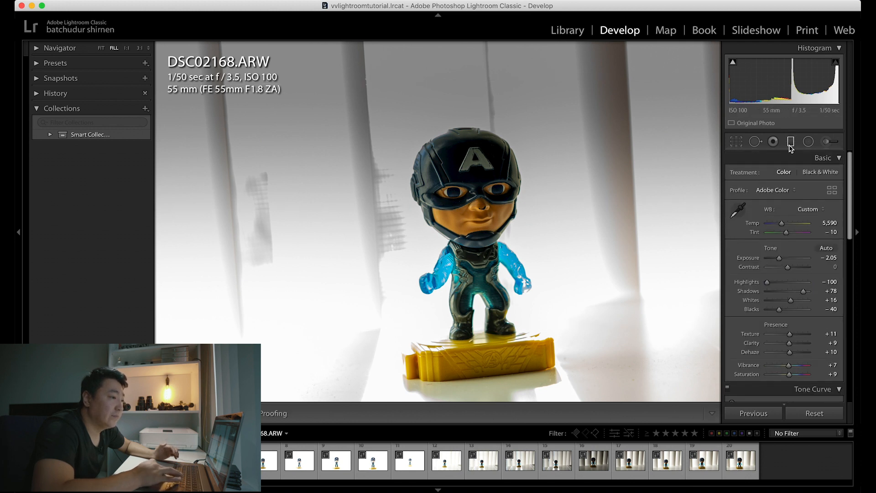
Step: Reopen the graduated filter and delete it from the photo
click(790, 143)
click(451, 204)
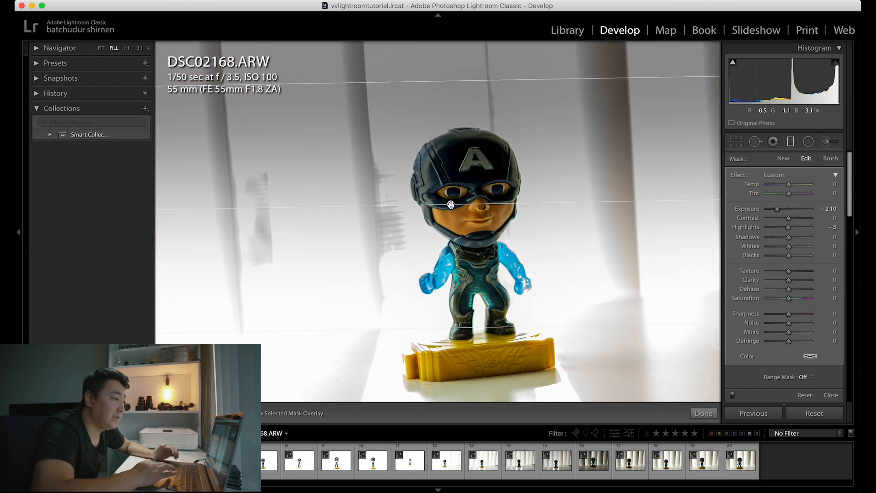
key(Delete)
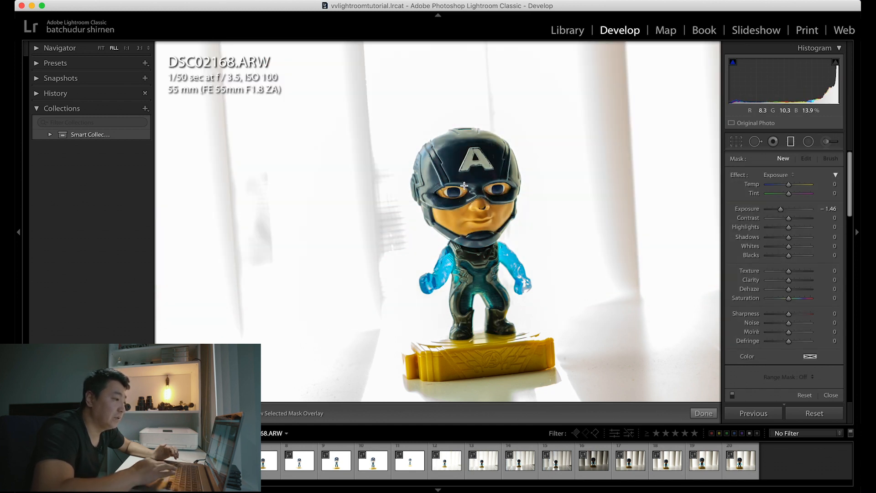
Step: Try a radial filter around the figure that darkens the surroundings, narrowing and centring the ellipse on the body
click(808, 149)
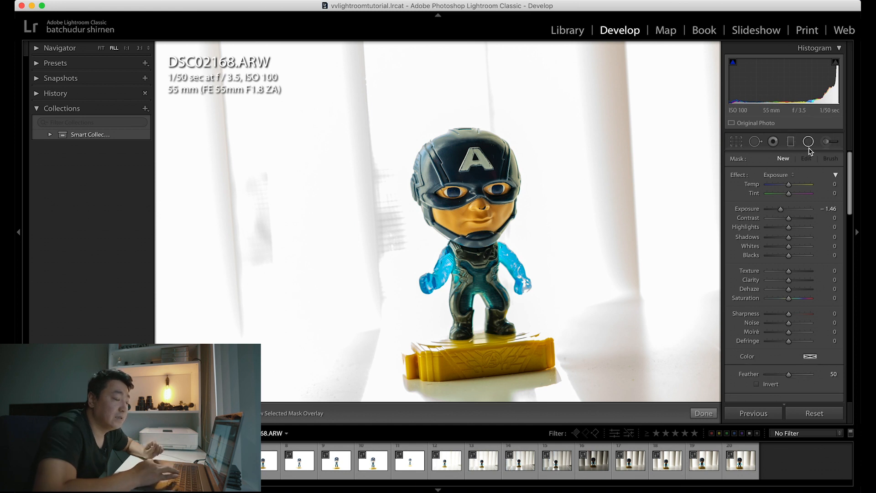
drag(322, 165, 467, 242)
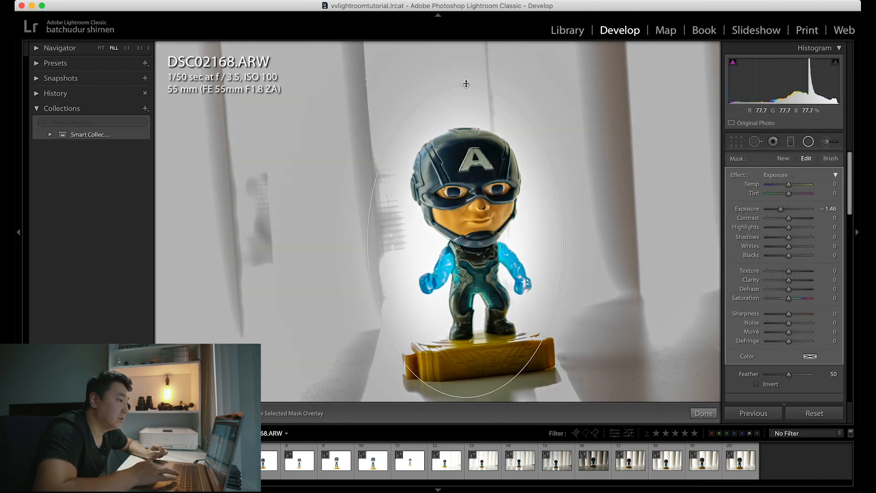
drag(466, 84, 466, 121)
mouse_move(466, 243)
mouse_down()
mouse_move(487, 245)
mouse_move(473, 247)
mouse_up()
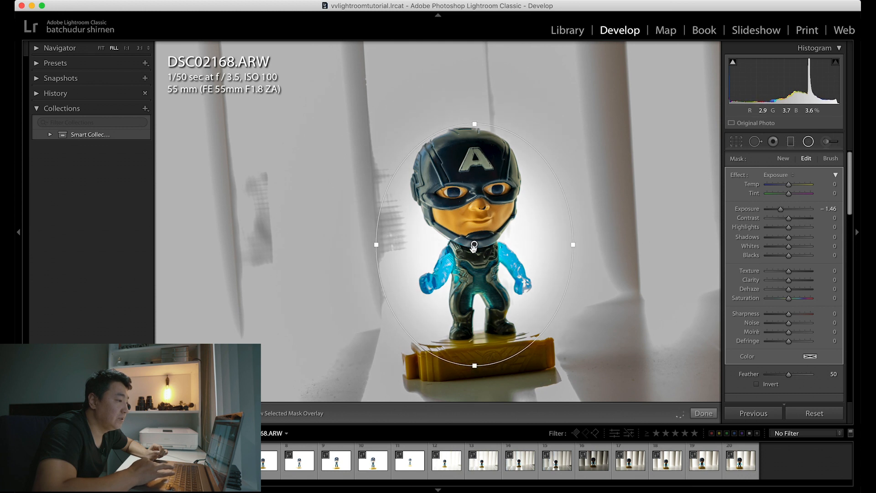
drag(376, 247, 392, 246)
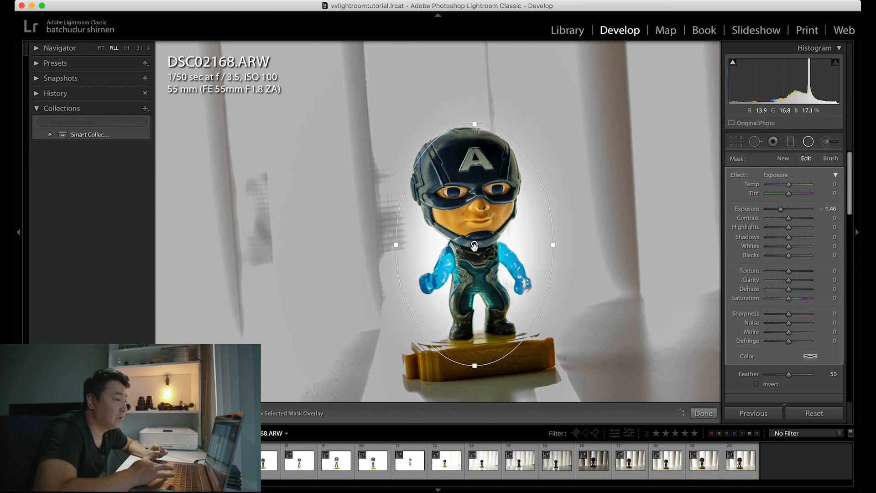
drag(474, 244, 475, 230)
Step: Set the radial filter's Exposure to −2.00, try it inverted onto the figure, nudge it sideways, and turn Invert off again
mouse_move(781, 209)
mouse_down()
mouse_move(806, 211)
mouse_move(779, 211)
mouse_up()
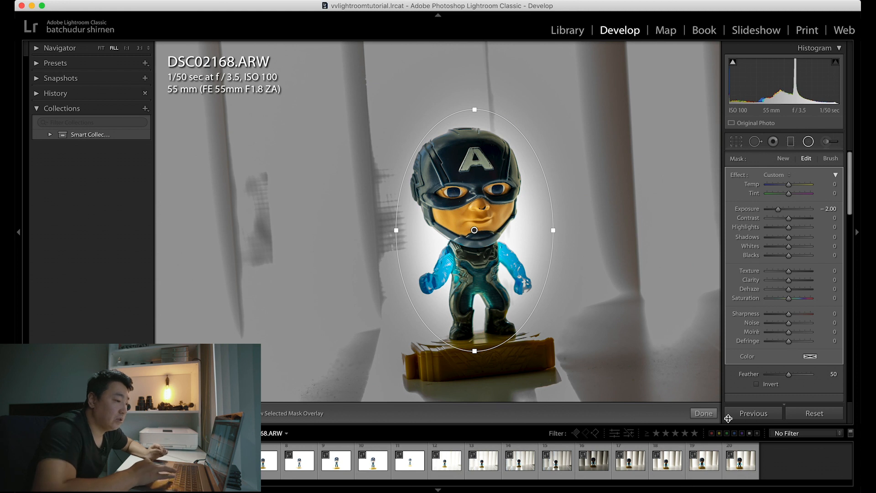
click(757, 385)
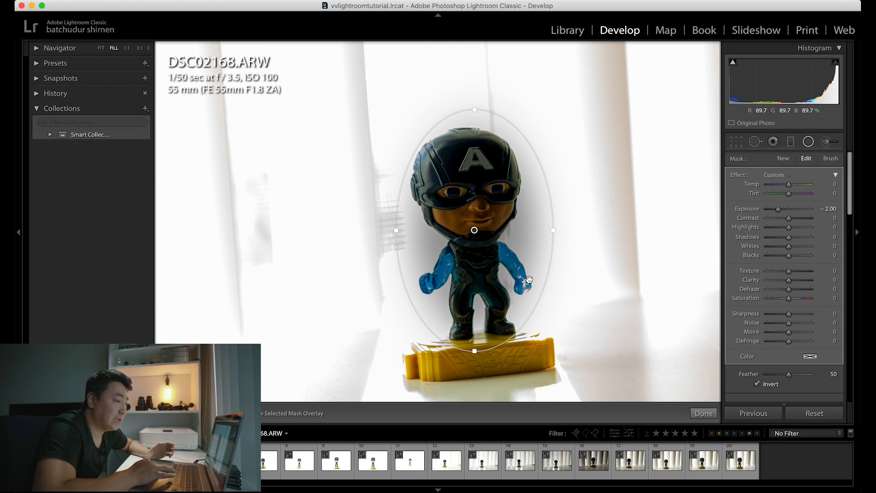
drag(472, 233, 453, 248)
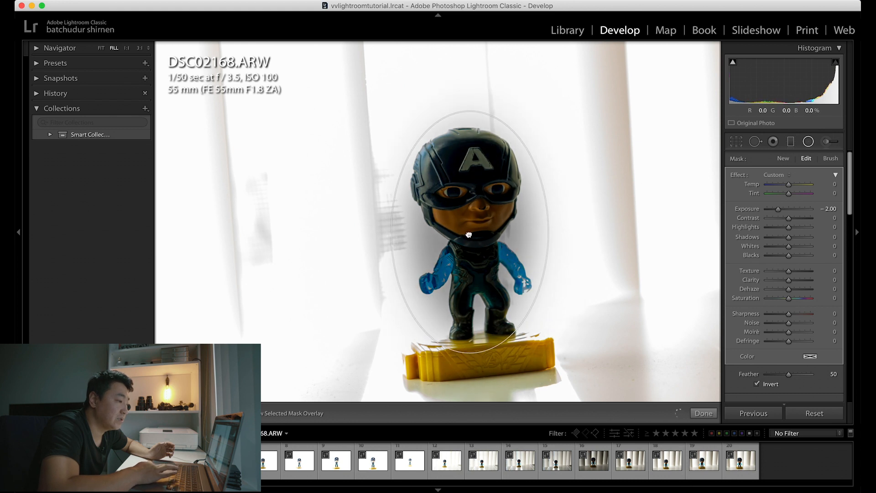
click(756, 384)
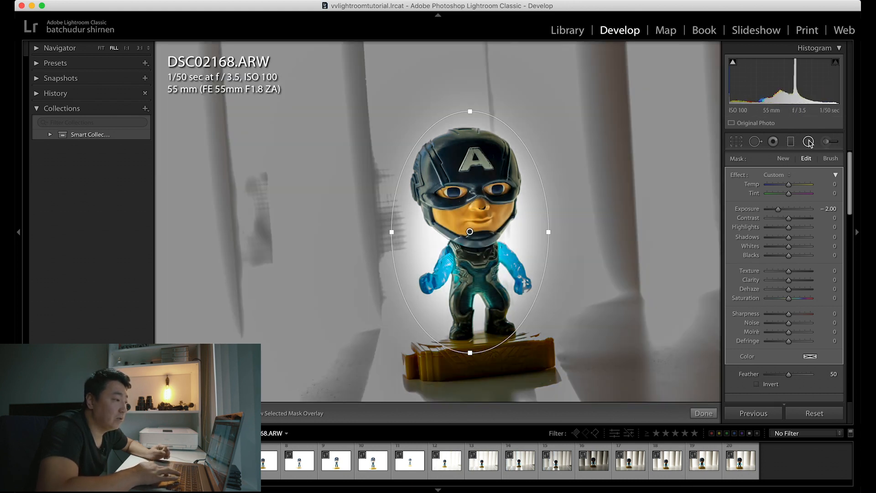
Step: Hide and reopen the radial filter, select its pin, and delete it
click(808, 142)
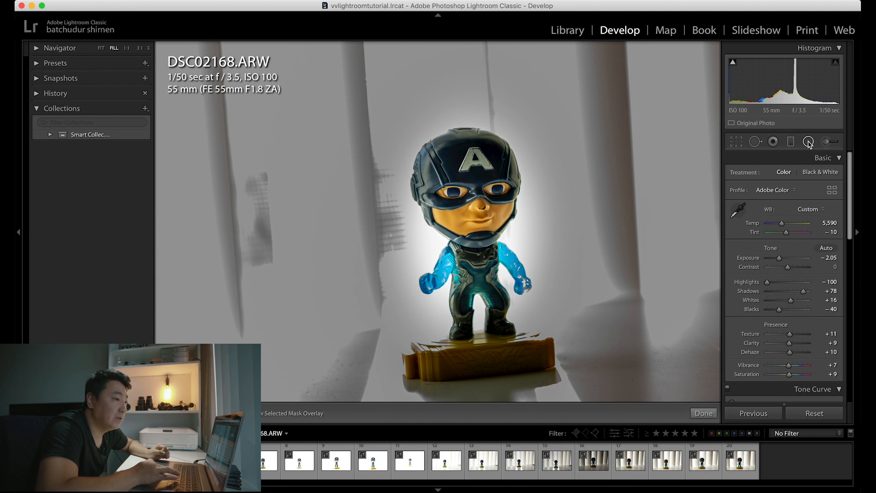
click(808, 142)
click(471, 231)
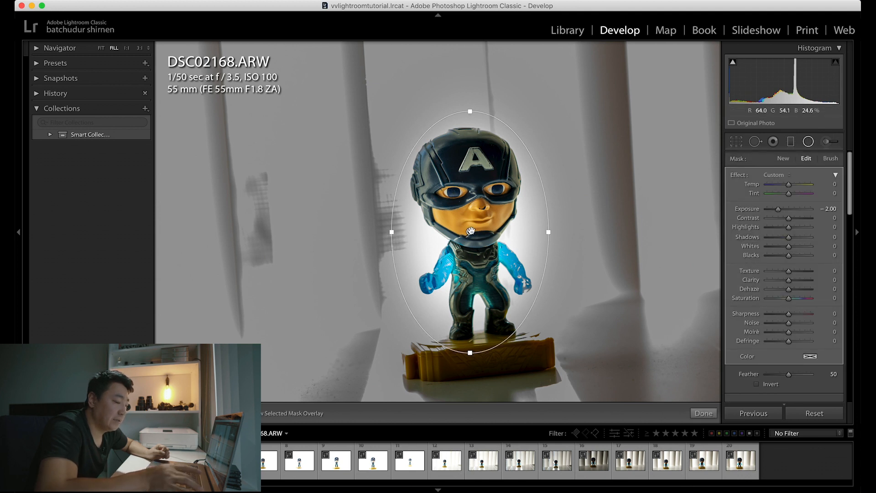
key(Delete)
Step: Paint over the figure and the curtain beside its head with an adjustment brush set to Exposure −1.83
click(827, 145)
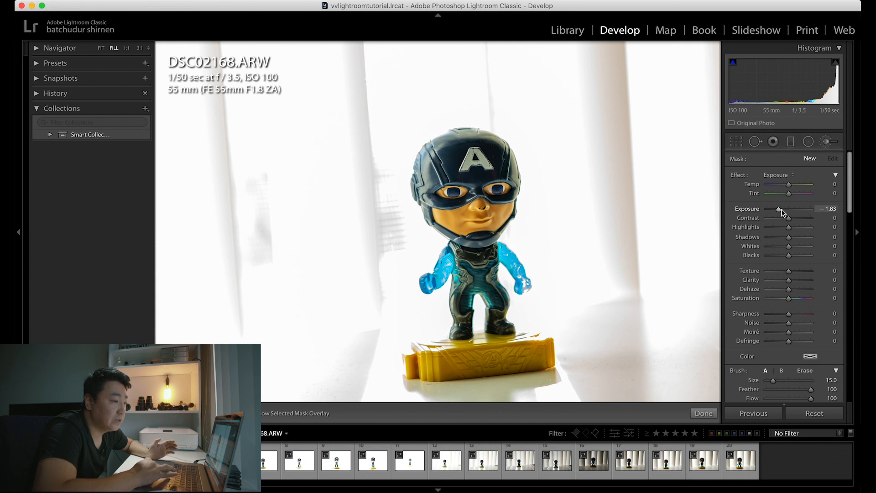
drag(782, 211, 779, 211)
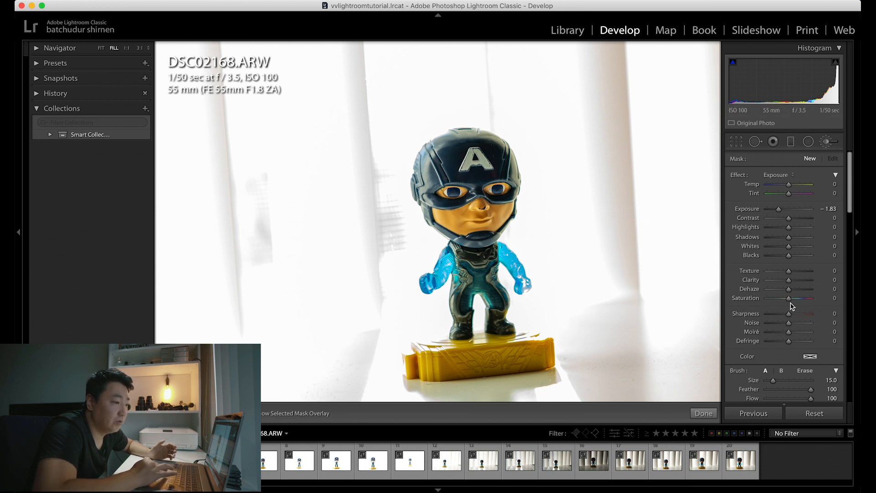
drag(770, 299, 770, 300)
mouse_move(496, 184)
mouse_down()
mouse_move(471, 220)
mouse_move(489, 251)
mouse_move(475, 216)
mouse_move(456, 257)
mouse_move(473, 295)
mouse_move(457, 280)
mouse_move(420, 279)
mouse_move(448, 251)
mouse_move(475, 244)
mouse_move(514, 254)
mouse_move(527, 280)
mouse_move(504, 254)
mouse_move(445, 266)
mouse_move(453, 249)
mouse_move(482, 294)
mouse_move(466, 330)
mouse_move(472, 362)
mouse_move(498, 346)
mouse_up()
mouse_move(452, 188)
mouse_down()
mouse_move(433, 162)
mouse_move(426, 214)
mouse_move(317, 256)
mouse_move(332, 152)
mouse_move(389, 105)
mouse_move(341, 141)
mouse_move(394, 150)
mouse_up()
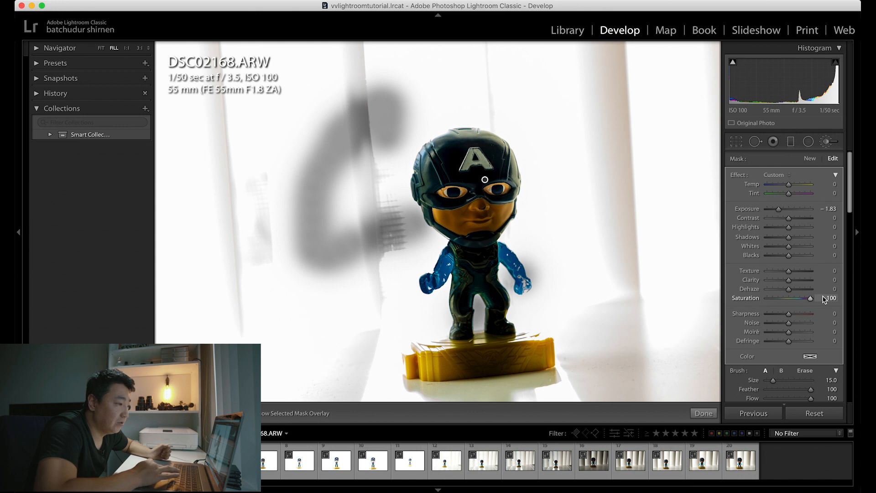
Step: Set the brushed area's Saturation to −15 and Exposure to −0.98
drag(781, 299, 790, 300)
mouse_move(779, 209)
mouse_down()
mouse_move(805, 210)
mouse_move(783, 210)
mouse_up()
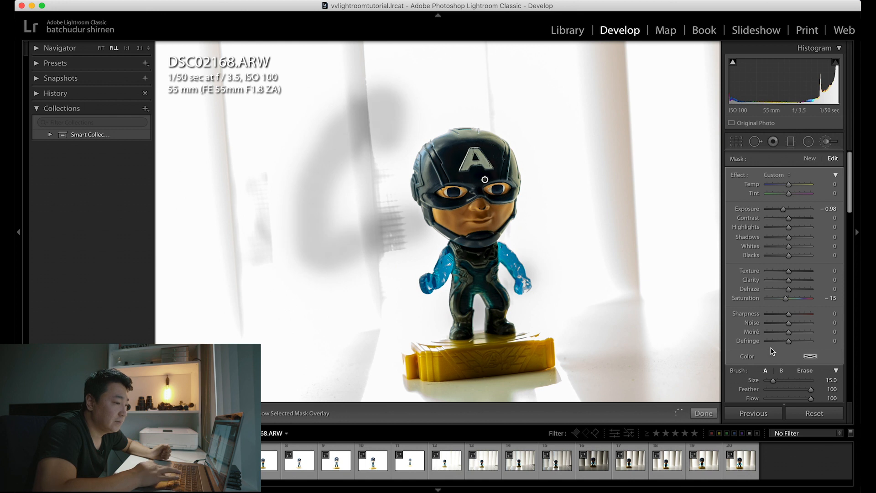
scroll(762, 356, down, 1)
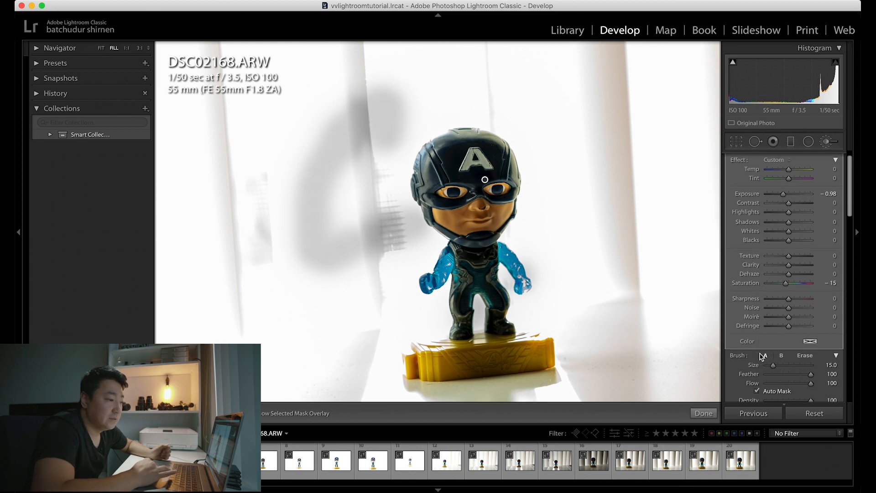
Step: Reduce the adjustment brush size to 10.0, keeping Feather and Flow at 100 with Auto Mask on
scroll(762, 357, down, 2)
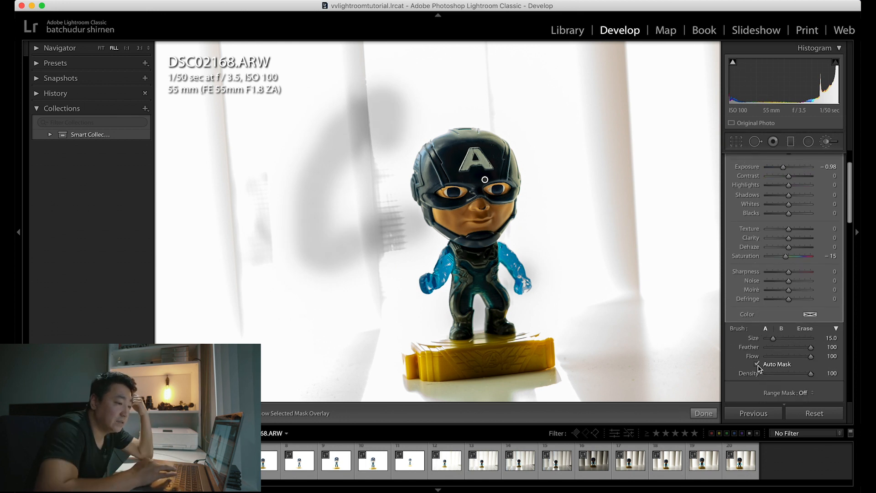
key(bracketleft)
key(bracketleft)
key(bracketleft)
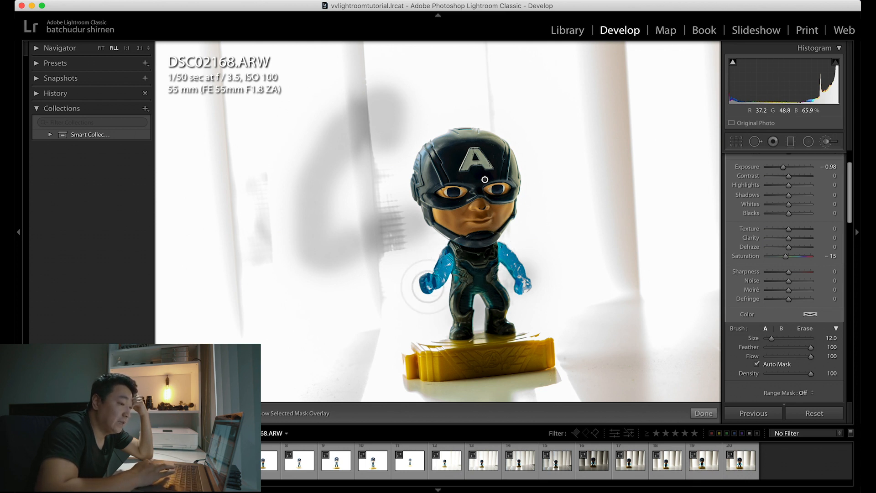
key(bracketleft)
key(bracketleft)
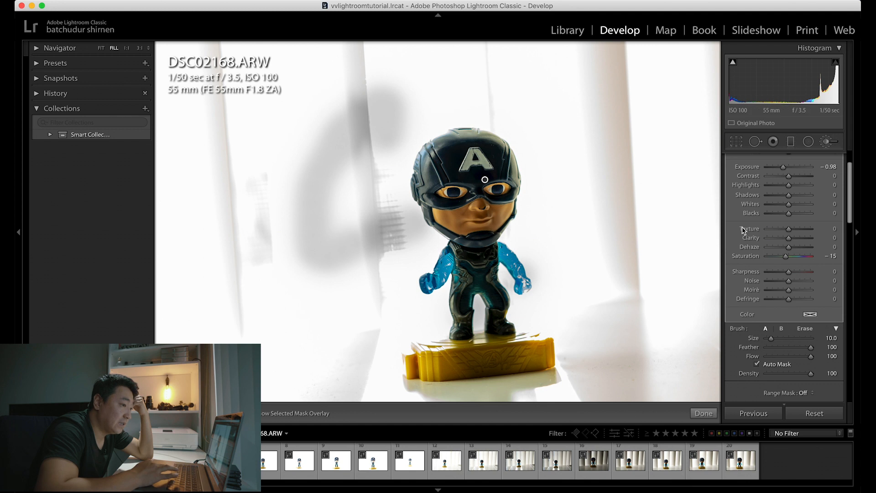
Step: Start a new brush adjustment with Exposure −1.99 and Saturation −93 and paint over the figure's body, arms, face and helmet
scroll(799, 238, up, 3)
drag(785, 209, 785, 211)
click(810, 158)
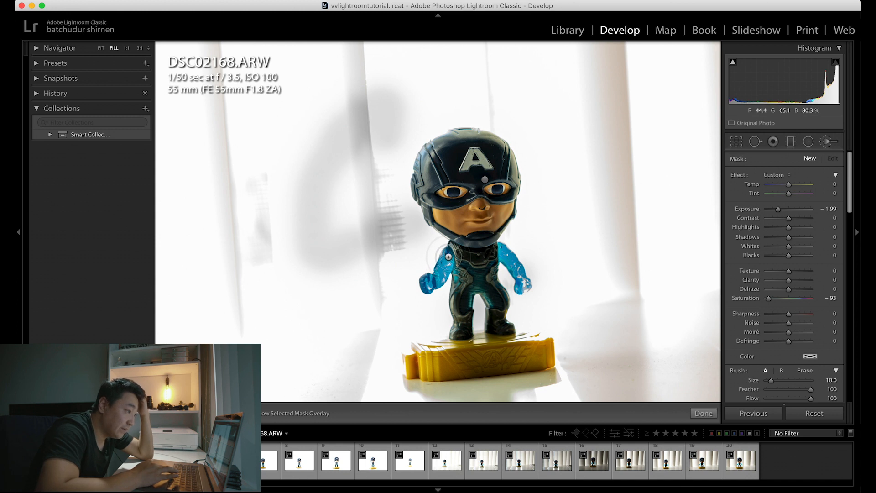
scroll(813, 322, down, 5)
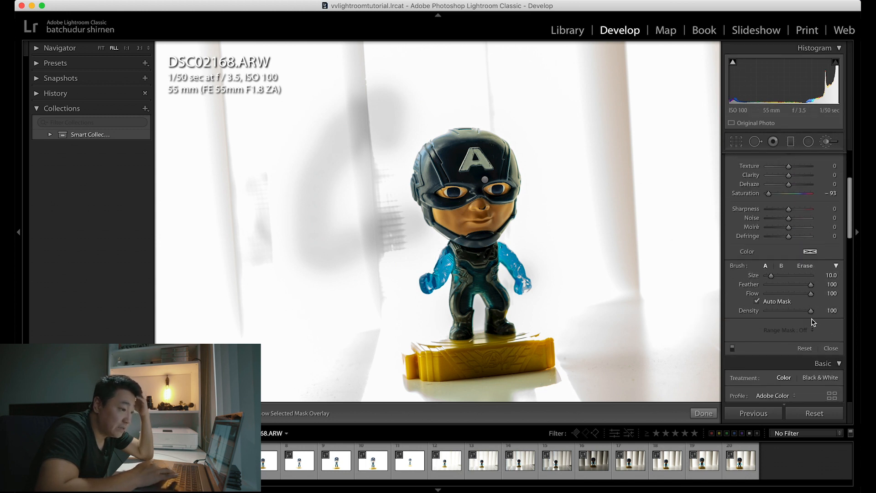
scroll(812, 322, down, 1)
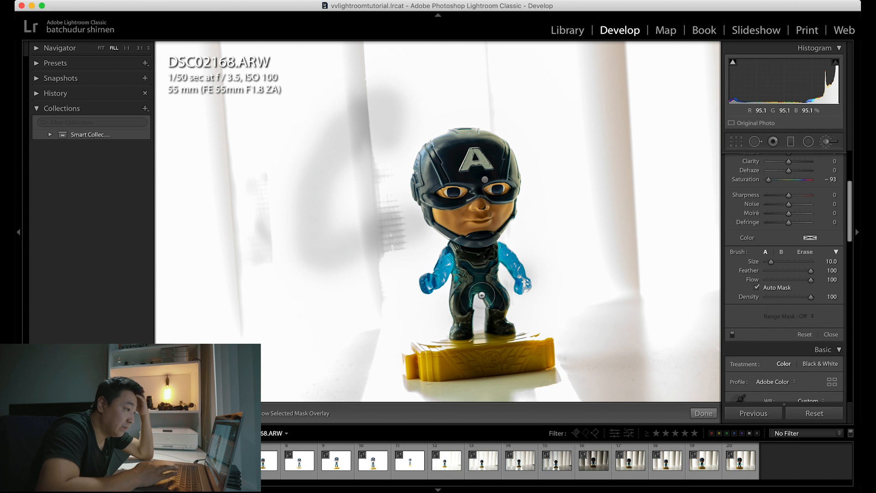
mouse_move(449, 253)
mouse_down()
mouse_move(426, 281)
mouse_move(456, 256)
mouse_move(460, 333)
mouse_move(477, 280)
mouse_move(488, 282)
mouse_move(505, 327)
mouse_move(491, 268)
mouse_move(495, 245)
mouse_move(512, 250)
mouse_move(522, 269)
mouse_move(520, 288)
mouse_move(523, 274)
mouse_move(493, 250)
mouse_move(501, 253)
mouse_move(475, 210)
mouse_move(480, 194)
mouse_move(499, 208)
mouse_move(508, 178)
mouse_move(455, 220)
mouse_move(437, 215)
mouse_move(473, 197)
mouse_move(463, 159)
mouse_move(471, 151)
mouse_move(486, 160)
mouse_move(463, 160)
mouse_move(488, 157)
mouse_up()
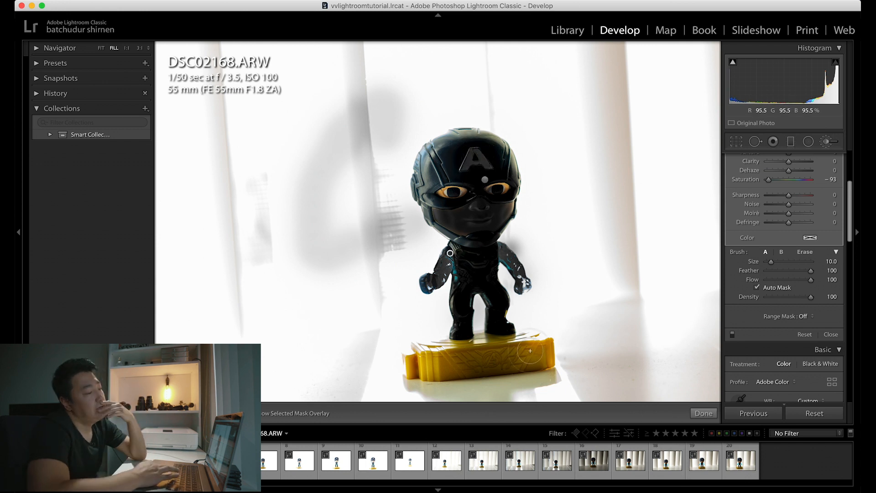
scroll(825, 160, up, 5)
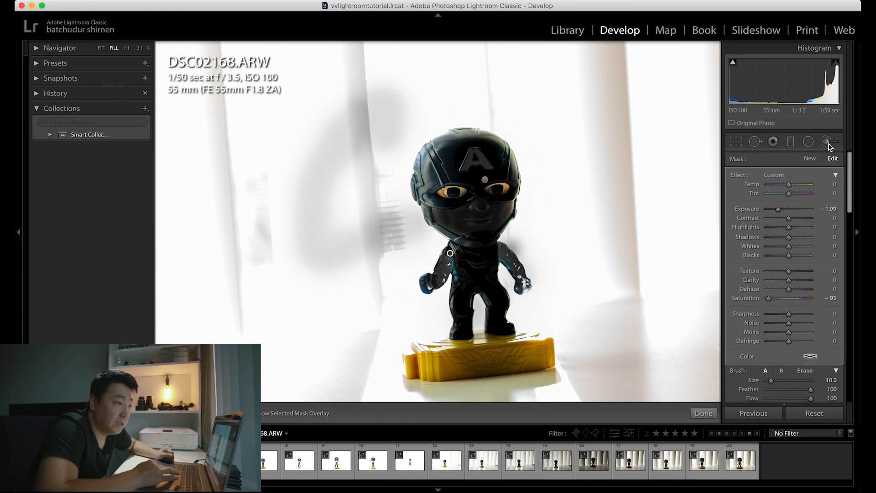
click(809, 142)
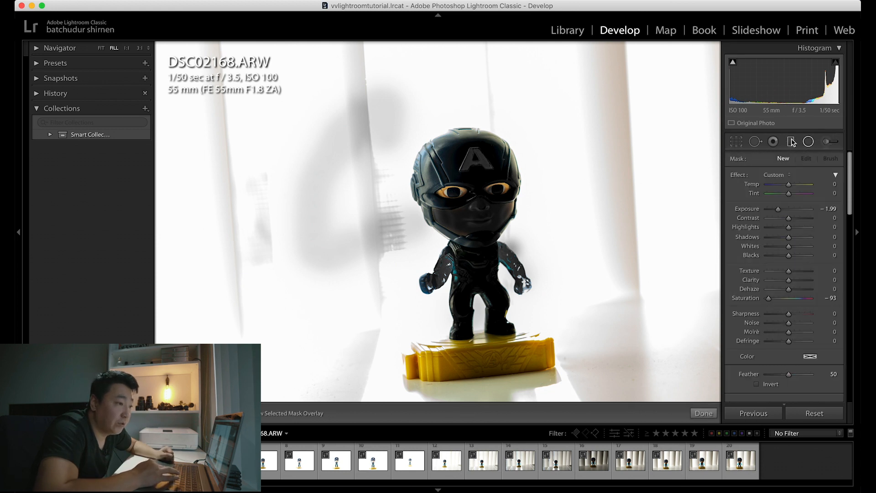
click(791, 141)
click(829, 144)
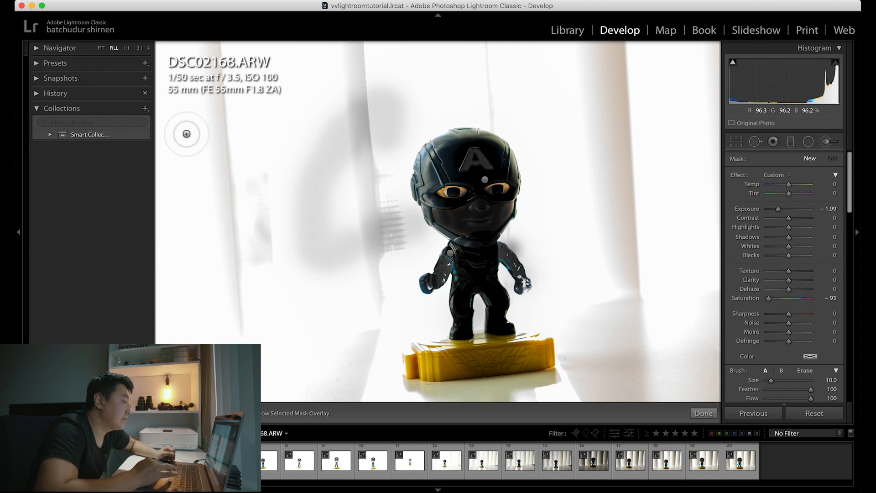
Step: Step back through the photo's history to the Vibrance 7 state, before the spot removals and local adjustments
click(36, 95)
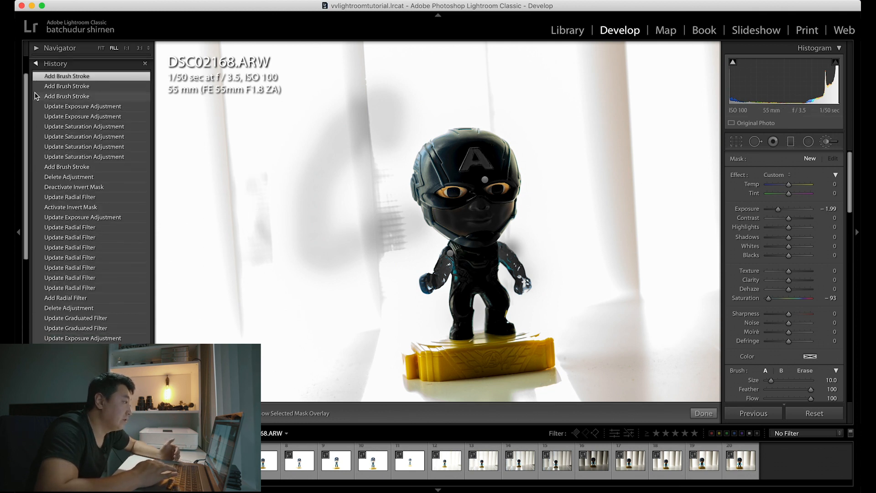
scroll(91, 201, down, 10)
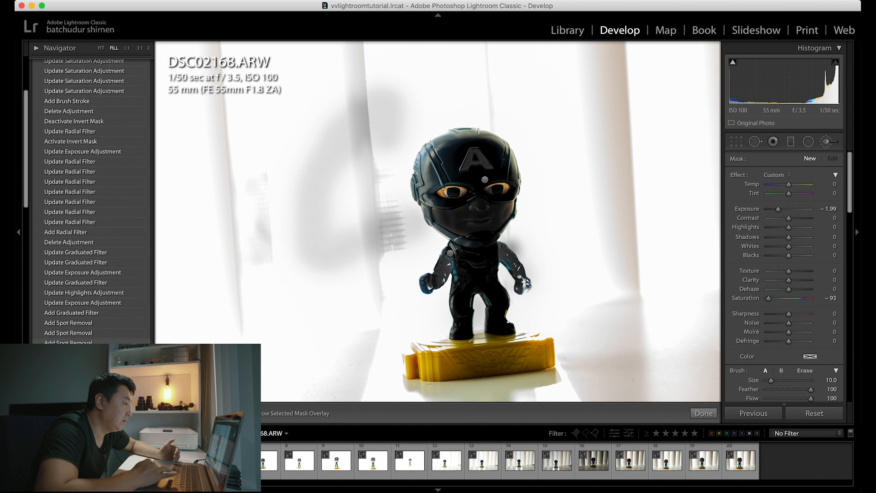
scroll(91, 183, up, 10)
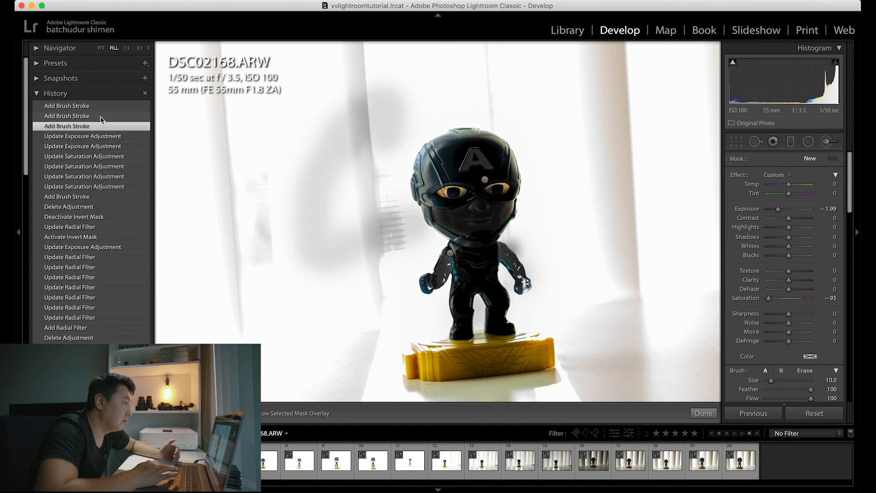
click(103, 146)
click(101, 176)
click(100, 229)
click(96, 289)
scroll(95, 290, down, 4)
click(93, 263)
scroll(92, 262, down, 3)
click(94, 262)
scroll(94, 265, down, 15)
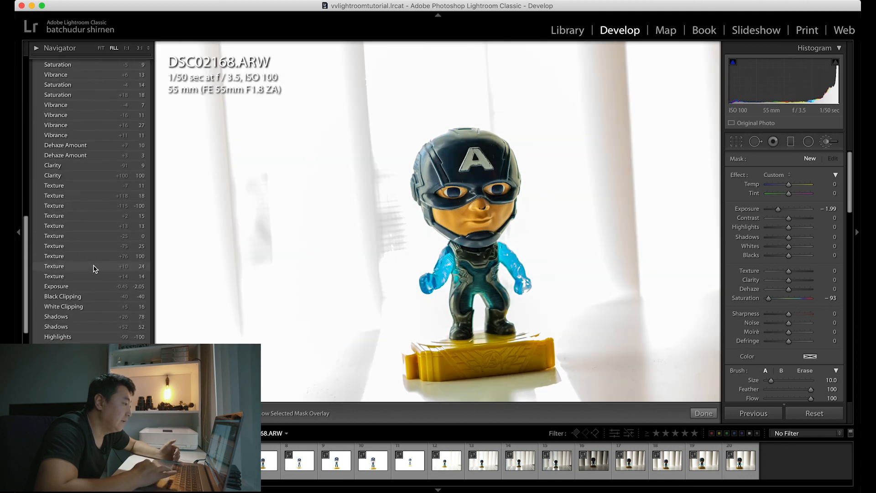
click(95, 266)
scroll(778, 256, up, 5)
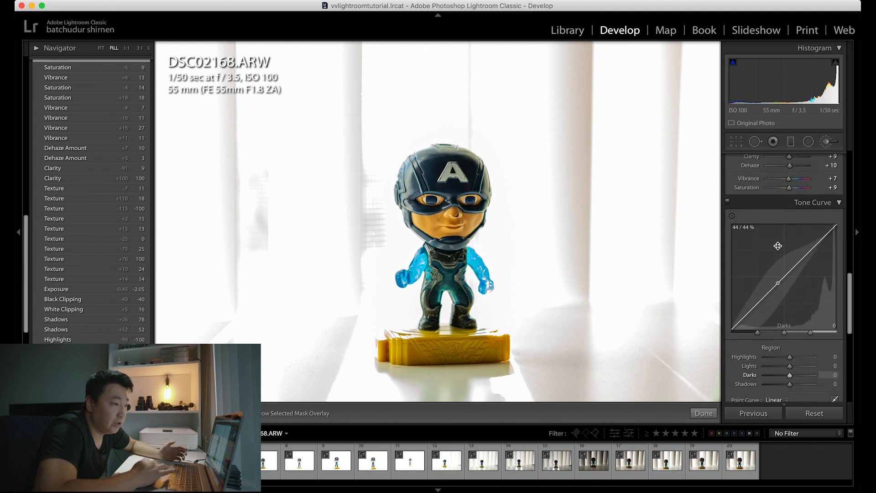
Step: Shape the Tone Curve with Shadows at +76, Lights at +51 and Darks at −100
scroll(778, 246, up, 3)
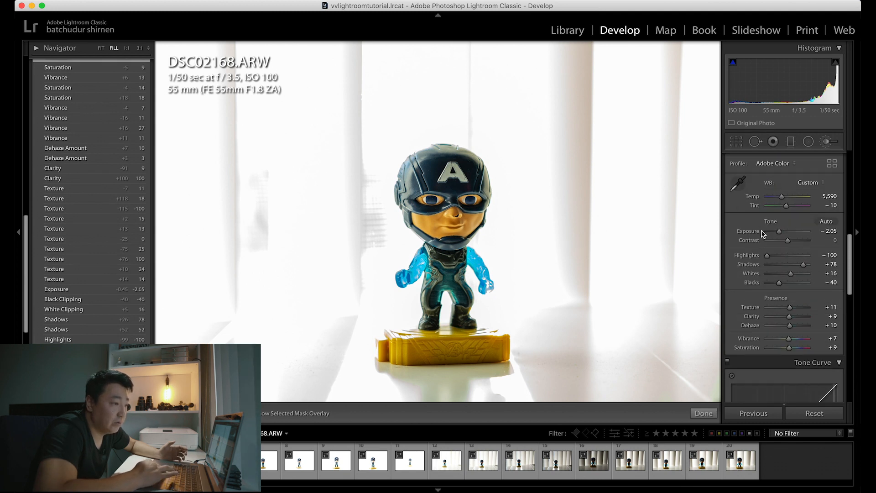
scroll(804, 292, down, 3)
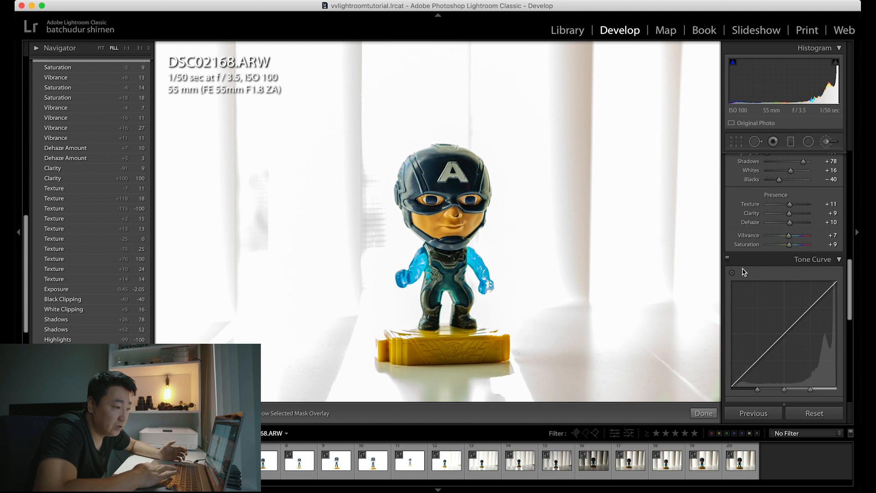
click(763, 355)
drag(759, 362, 756, 364)
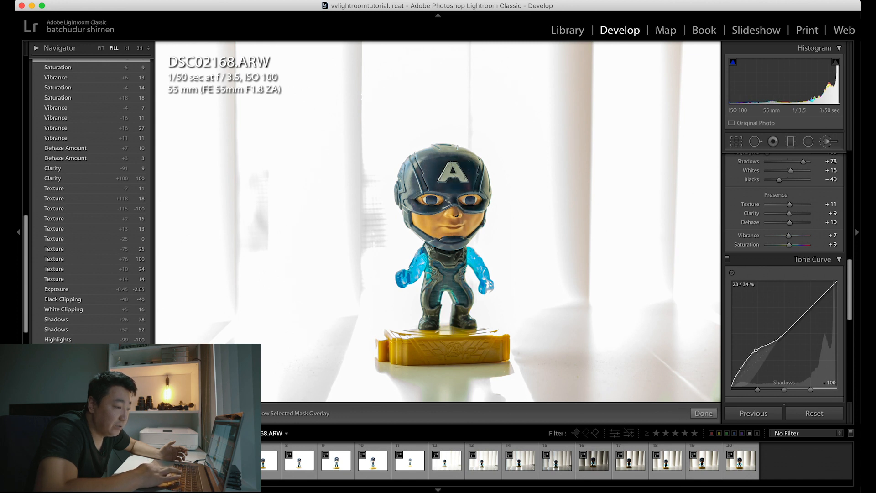
mouse_move(756, 361)
mouse_down()
mouse_move(756, 374)
mouse_move(756, 354)
mouse_up()
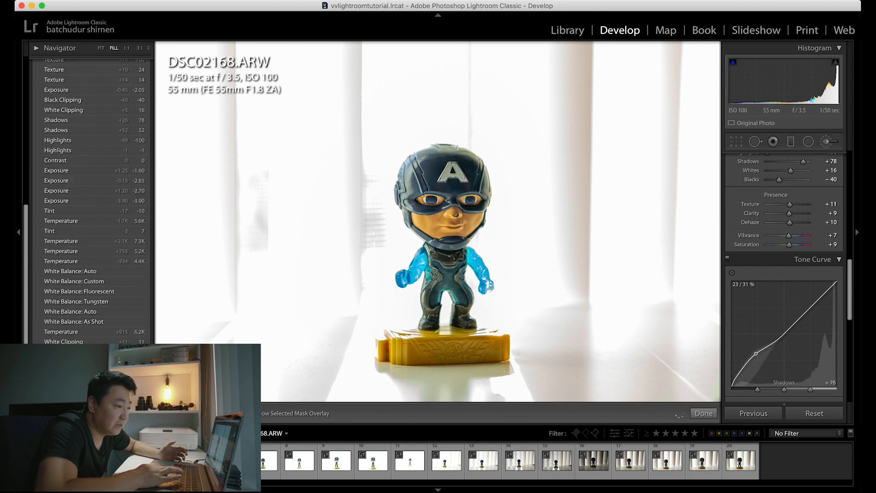
drag(808, 311, 779, 359)
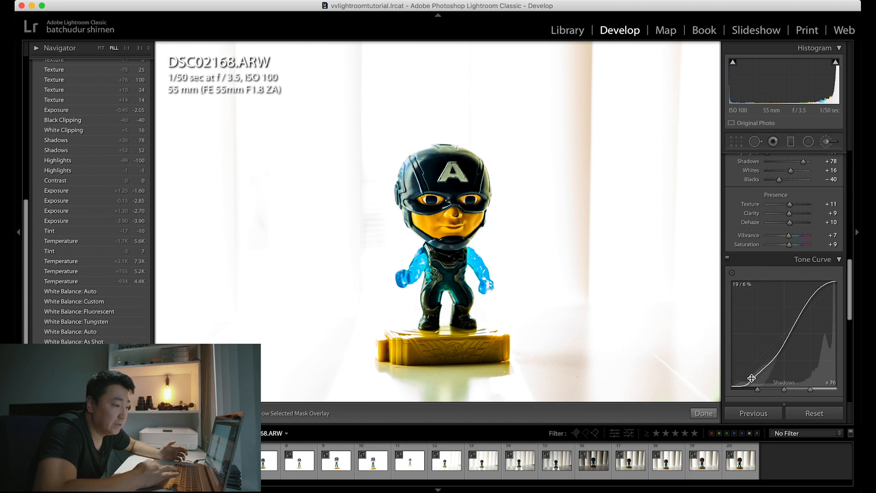
Step: Try Tone Curve Shadows at +100 and Highlights at −46, and revert to the Dark Tones history state
drag(754, 374, 753, 373)
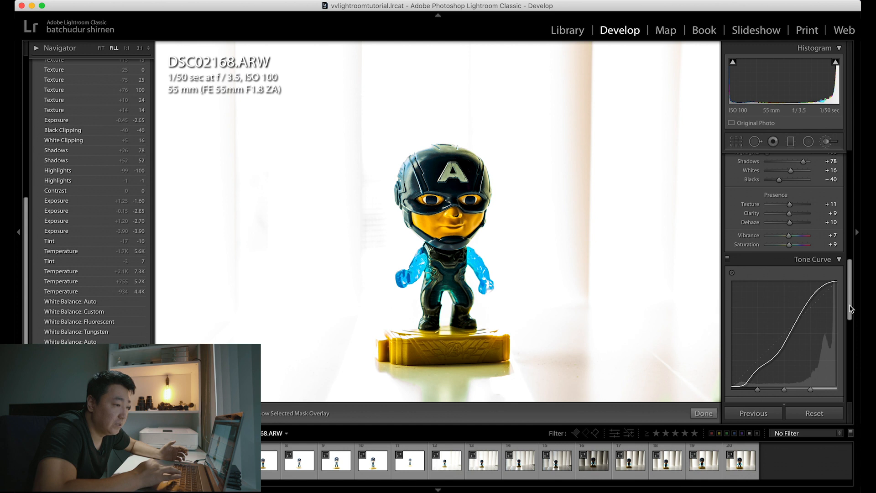
drag(824, 311, 824, 291)
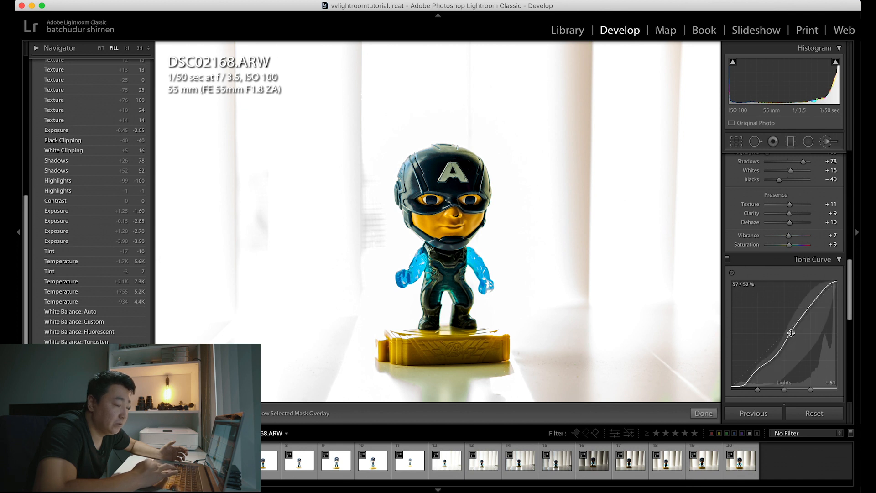
scroll(792, 318, down, 3)
scroll(776, 256, up, 5)
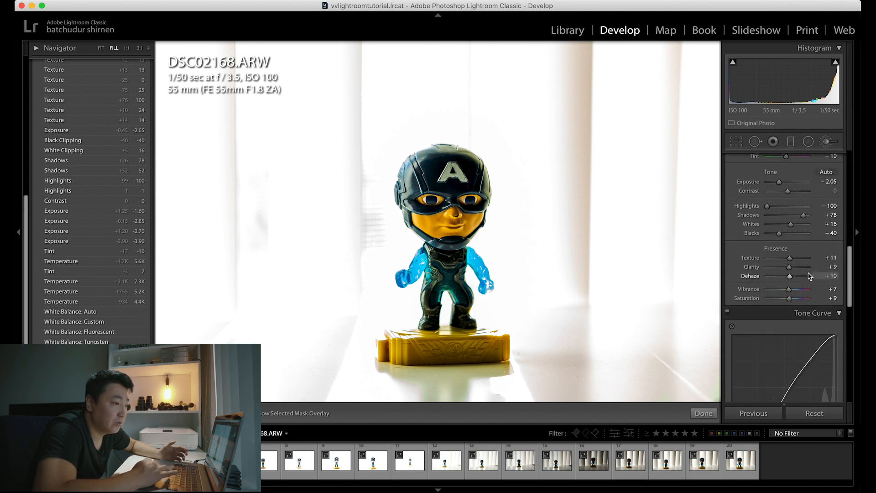
scroll(806, 248, up, 2)
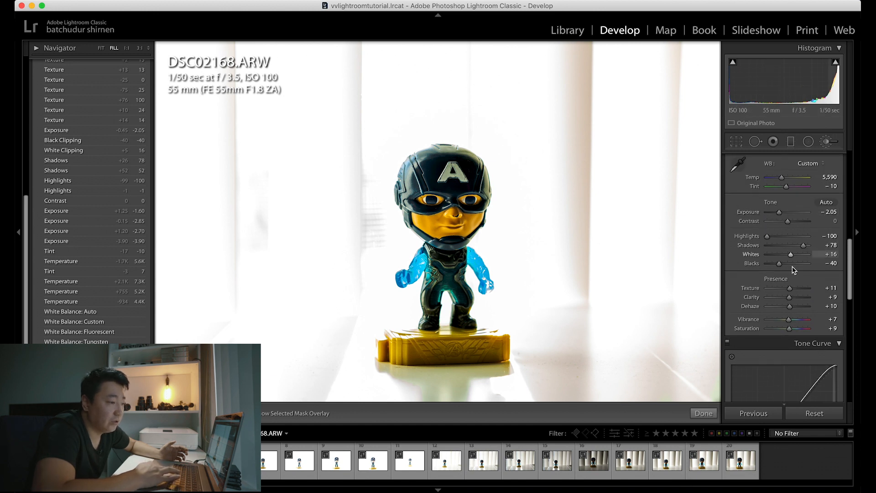
scroll(783, 283, down, 2)
scroll(783, 283, down, 8)
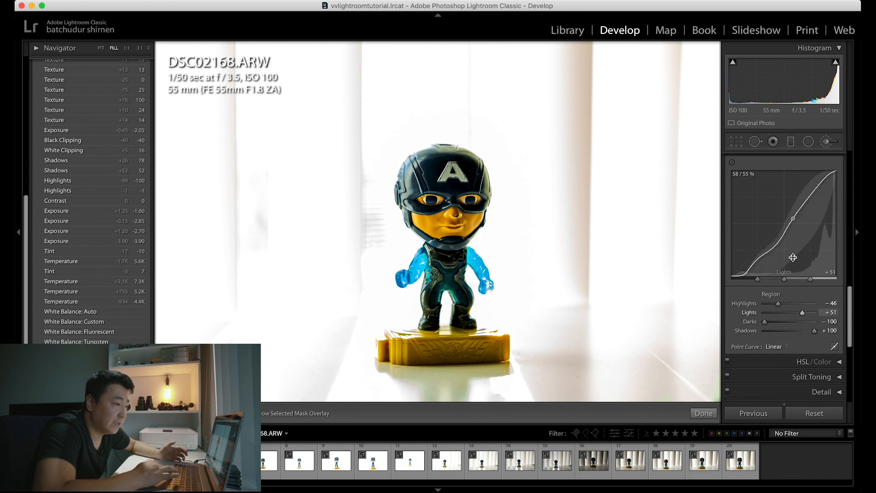
scroll(111, 201, up, 10)
click(59, 126)
Step: Set the HSL Saturation of Blue to −16 and Aqua to −23
scroll(797, 327, down, 7)
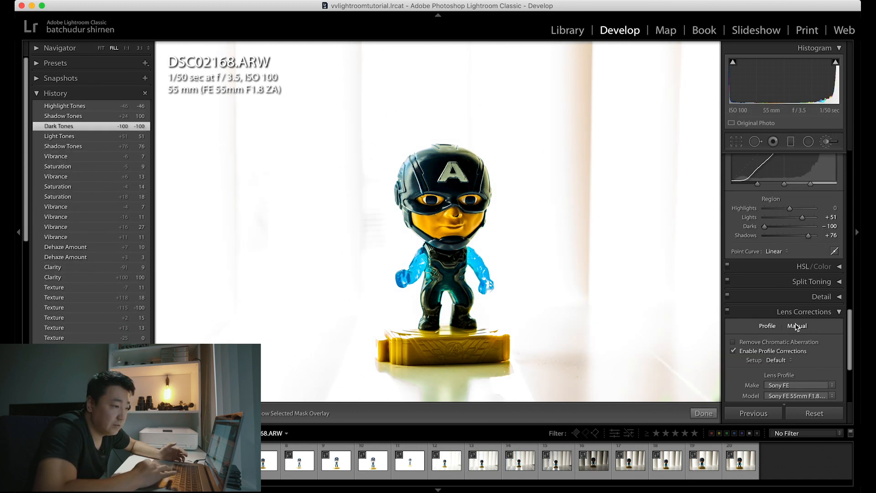
scroll(797, 327, down, 1)
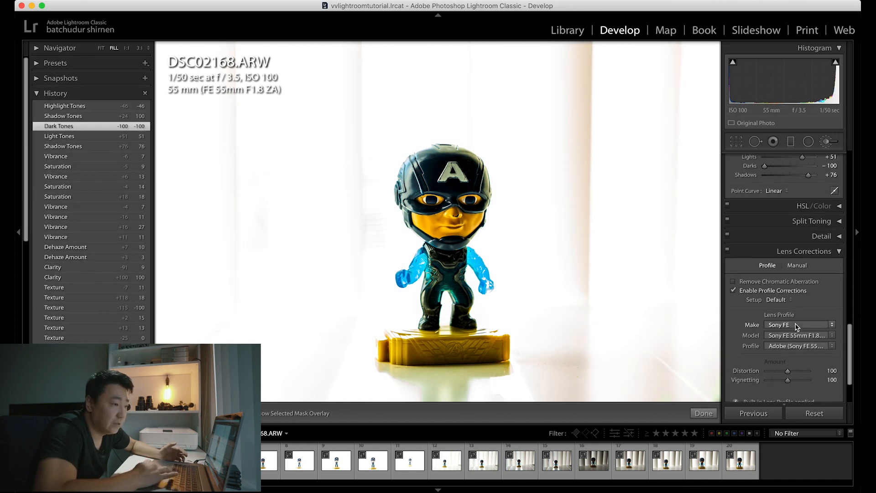
click(840, 208)
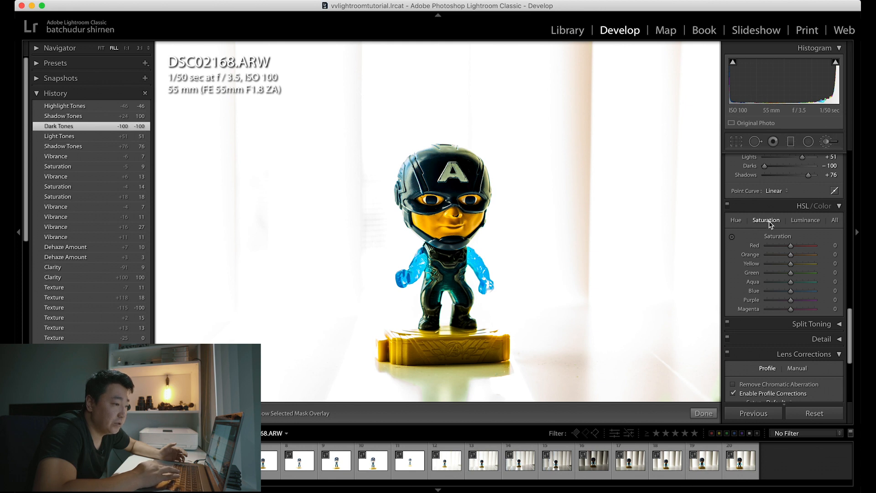
scroll(770, 224, up, 10)
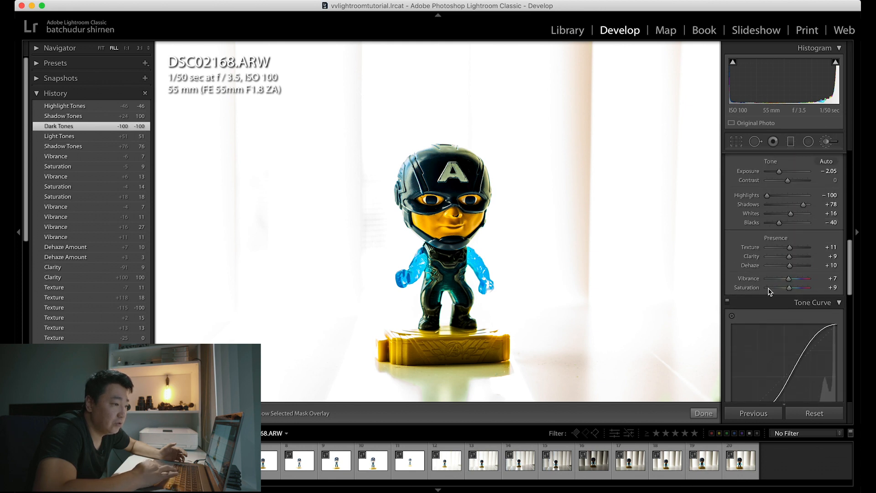
scroll(792, 291, down, 10)
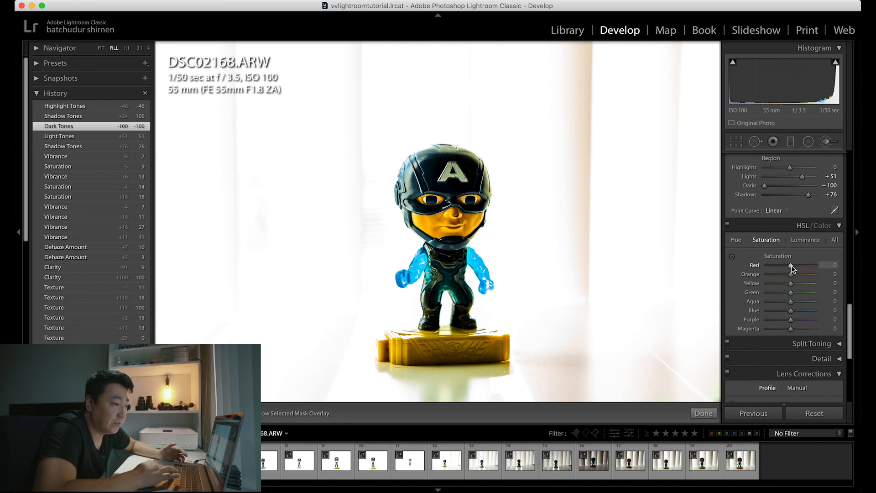
mouse_move(796, 312)
mouse_down()
mouse_move(809, 313)
mouse_move(775, 312)
mouse_move(774, 302)
mouse_move(803, 312)
mouse_move(782, 313)
mouse_move(791, 314)
mouse_move(785, 303)
mouse_up()
Step: Adjust the HSL Hue sliders, setting Red to −3, Orange to −2 and Blue to −2
click(736, 241)
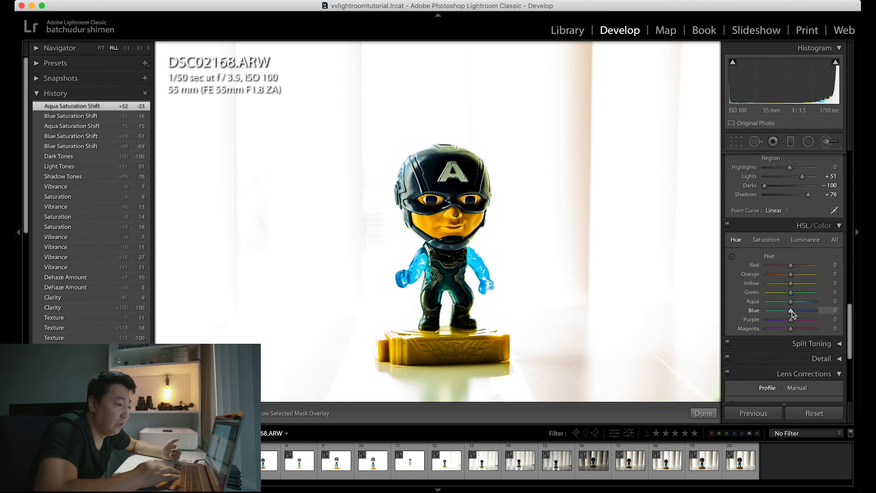
drag(793, 314, 776, 314)
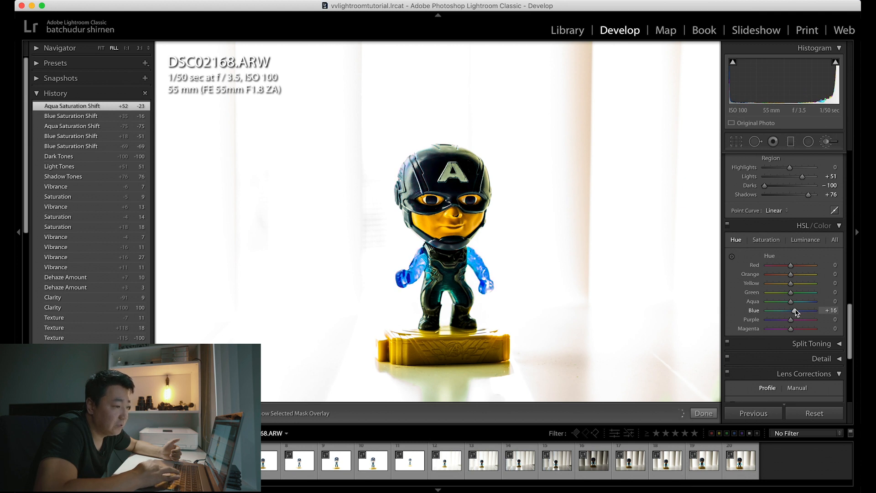
drag(793, 314, 785, 314)
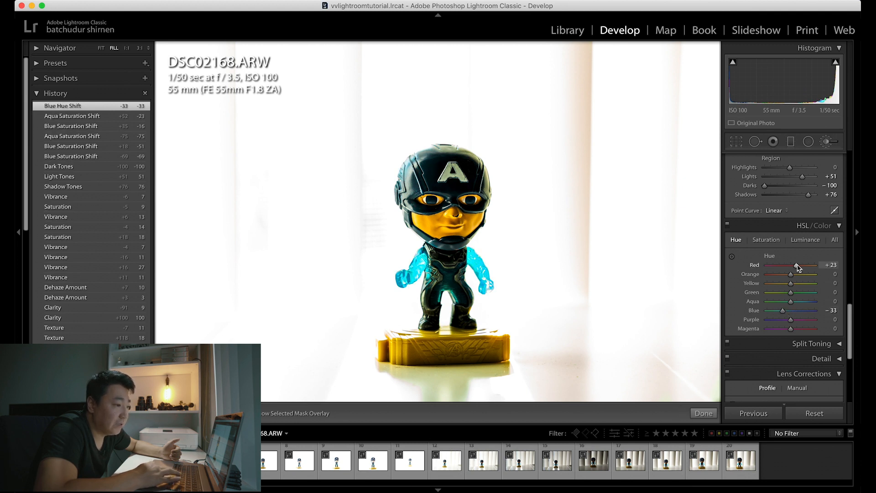
drag(760, 264, 790, 280)
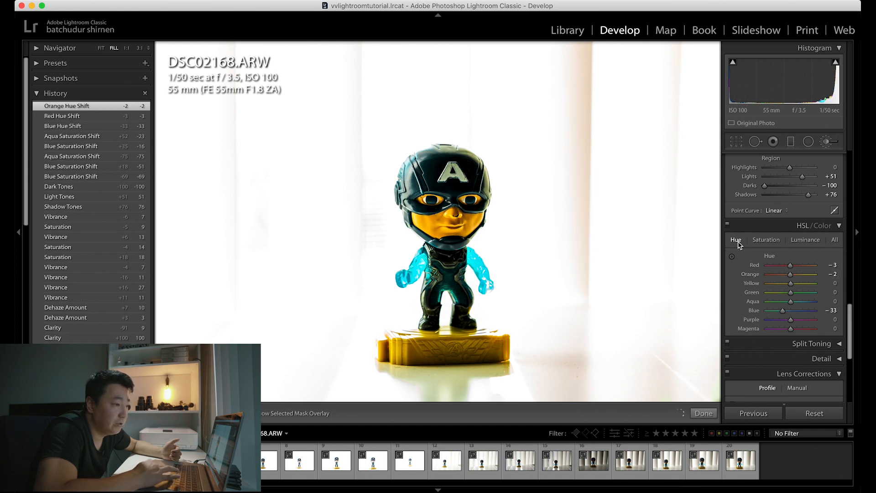
drag(785, 312, 792, 312)
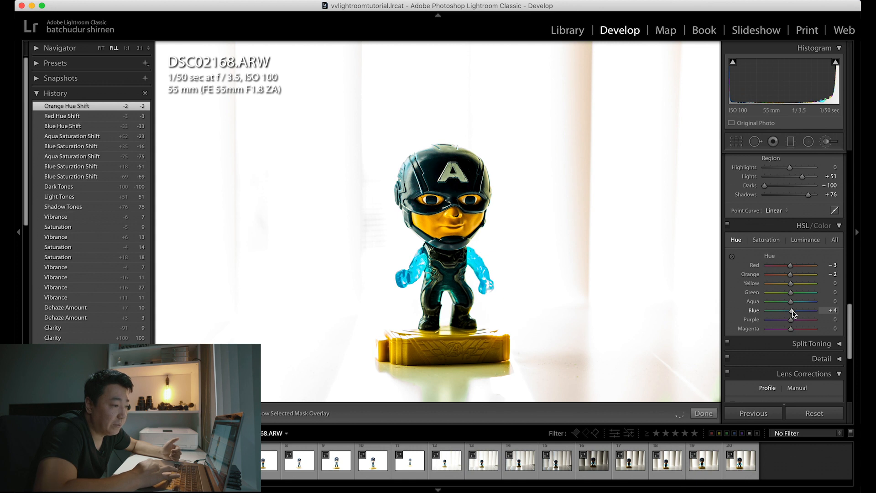
Step: Try darkening the blues strongly with HSL Luminance, and settle on a Blue luminance of −3
click(805, 241)
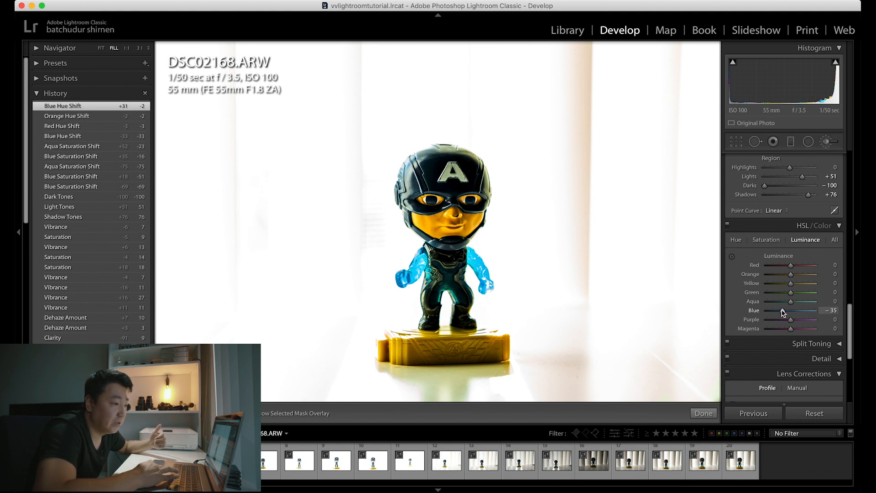
drag(784, 312, 771, 312)
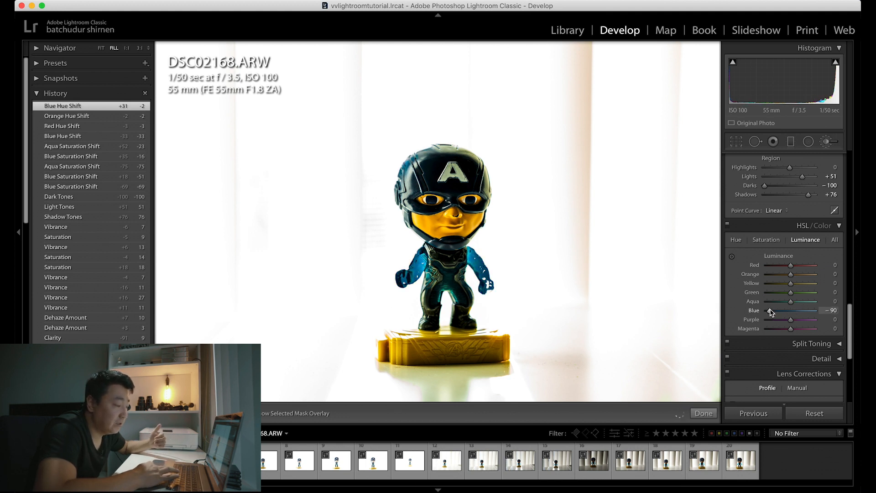
mouse_move(802, 309)
mouse_down()
mouse_move(827, 308)
mouse_move(767, 310)
mouse_move(820, 311)
mouse_move(790, 310)
mouse_up()
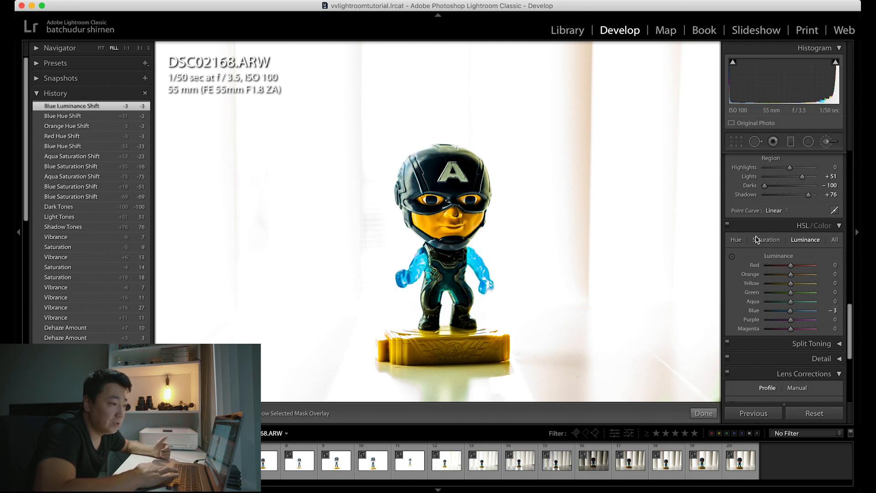
Step: Expand the Split Toning and Detail settings, and set the Sharpening Amount to 58
scroll(806, 322, down, 3)
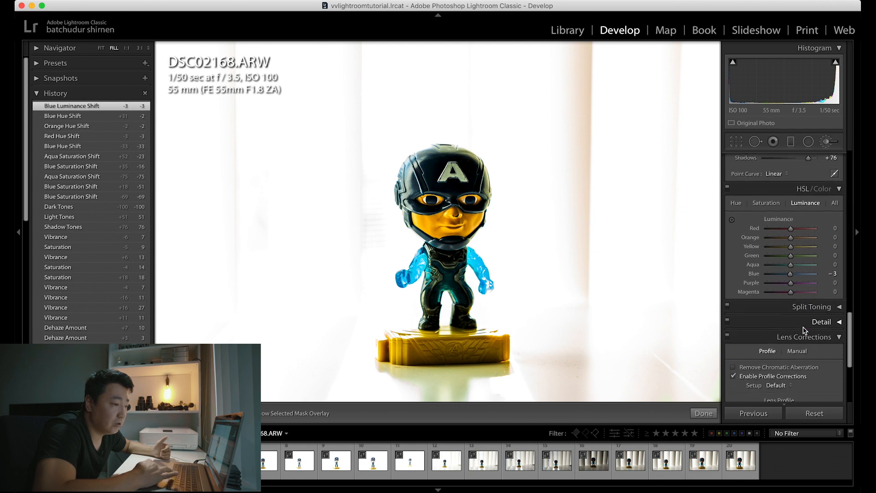
click(840, 298)
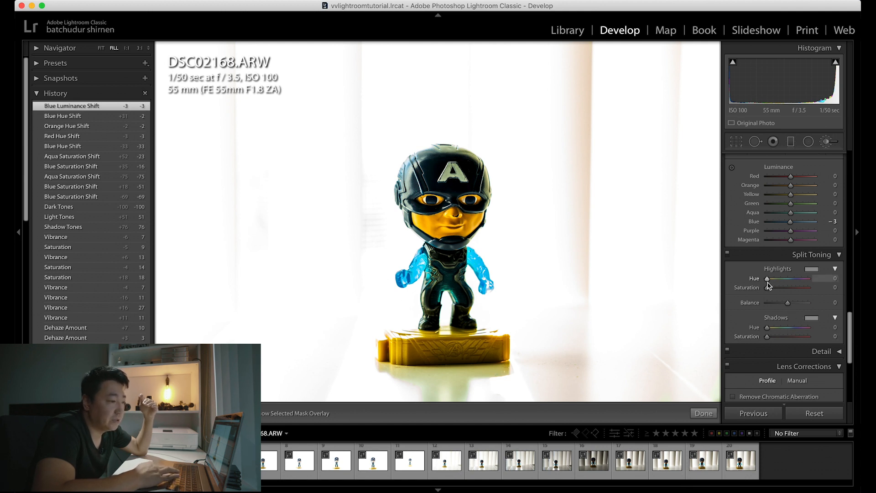
scroll(791, 331, down, 3)
click(839, 301)
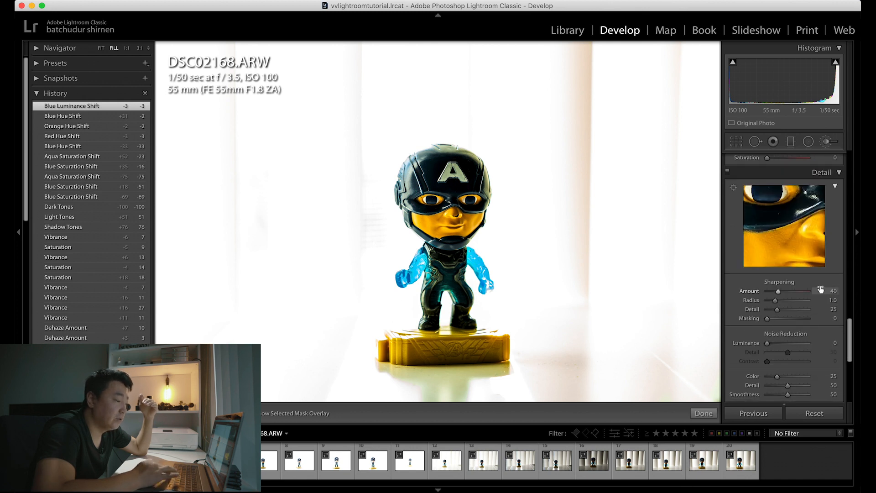
scroll(820, 288, up, 2)
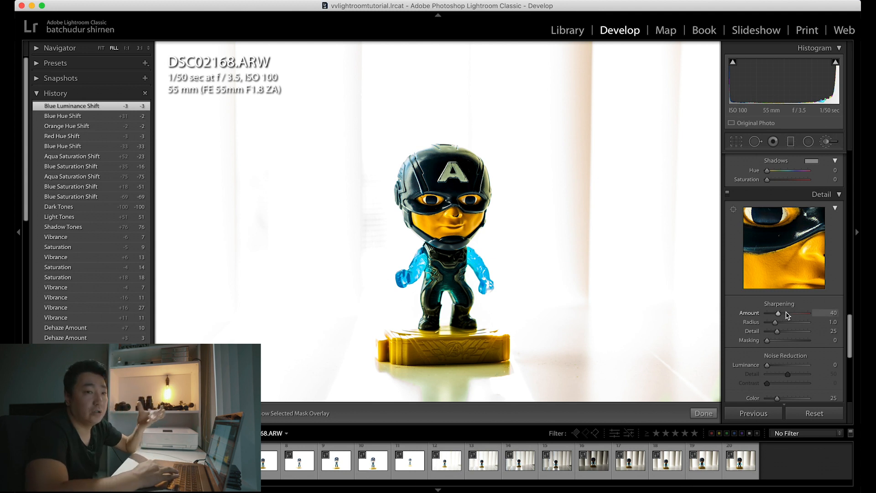
mouse_move(778, 313)
mouse_down()
mouse_move(807, 313)
mouse_move(771, 314)
mouse_move(783, 315)
mouse_up()
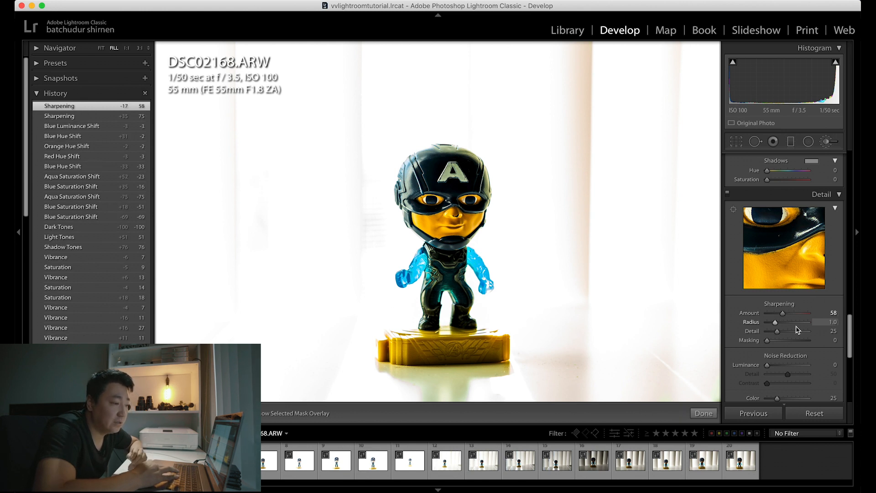
Step: Slightly adjust the Luminance noise reduction of DSC02168.ARW
scroll(826, 302, down, 3)
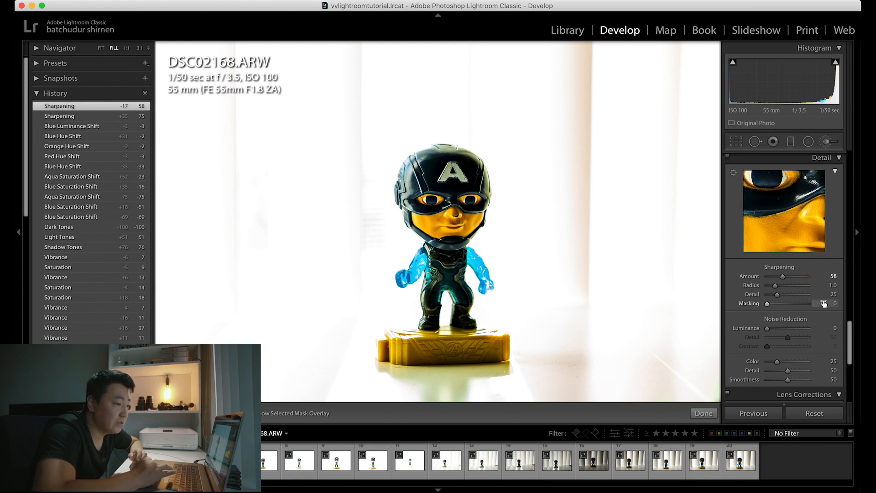
scroll(824, 303, down, 5)
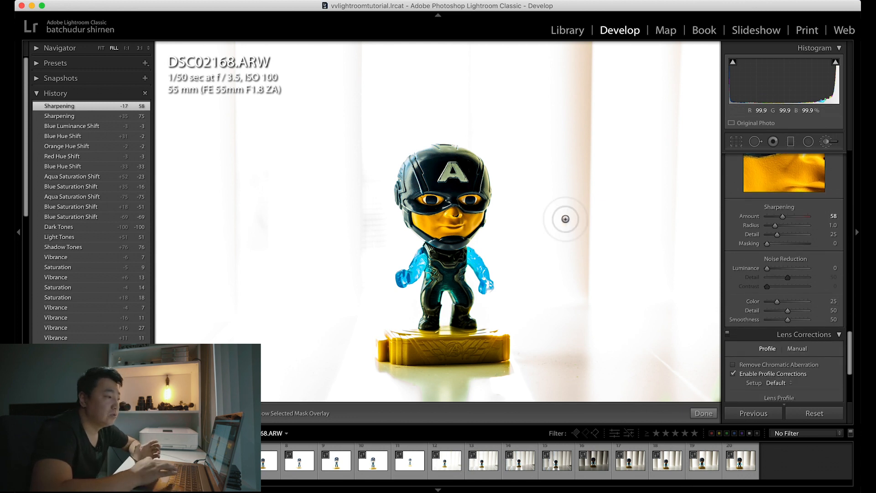
scroll(769, 280, up, 1)
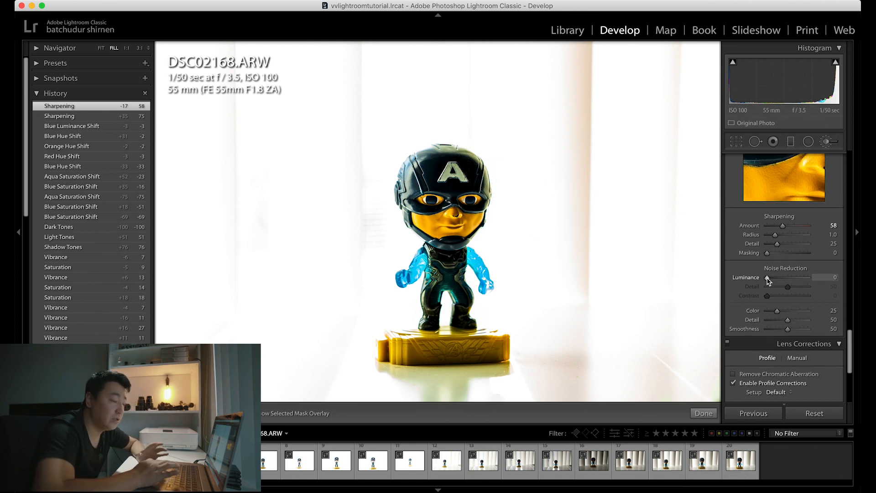
mouse_move(768, 280)
mouse_down()
mouse_move(793, 279)
mouse_move(771, 280)
mouse_up()
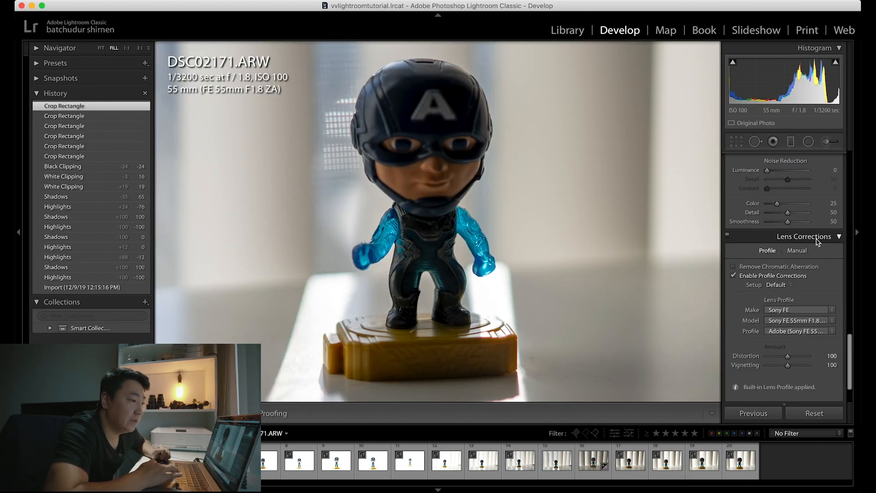
Step: Enable Remove Chromatic Aberration for DSC02171.ARW, comparing it on and off, and toggle the lens profile corrections off and on again
scroll(838, 250, down, 2)
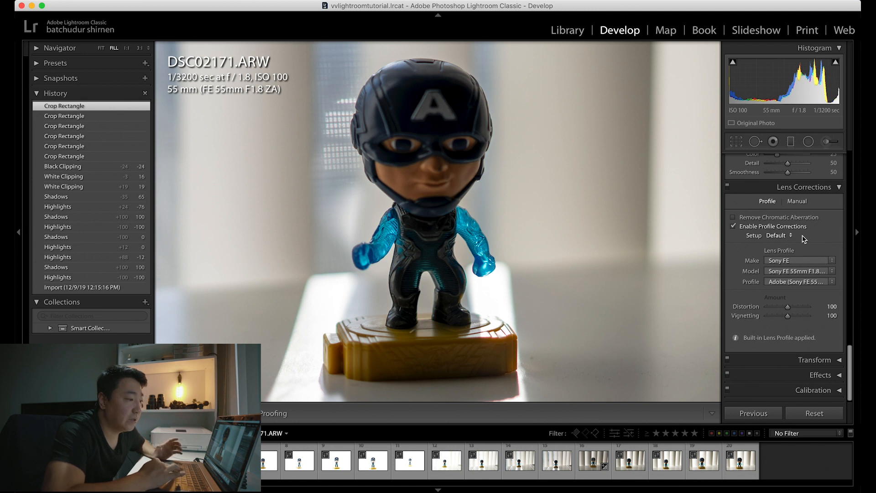
click(735, 218)
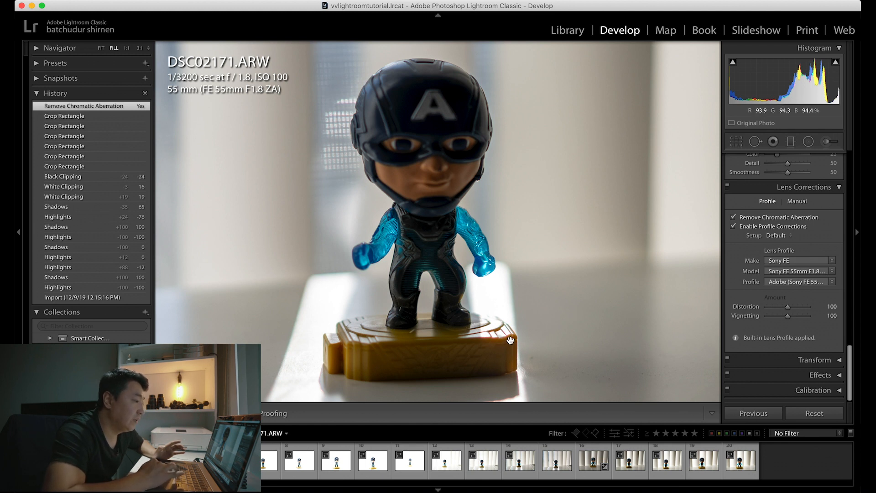
click(734, 217)
click(734, 217)
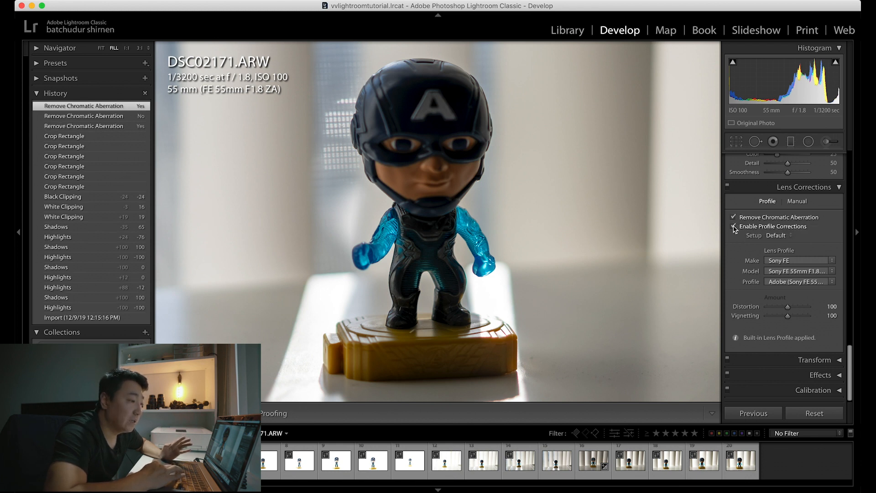
click(734, 227)
click(734, 227)
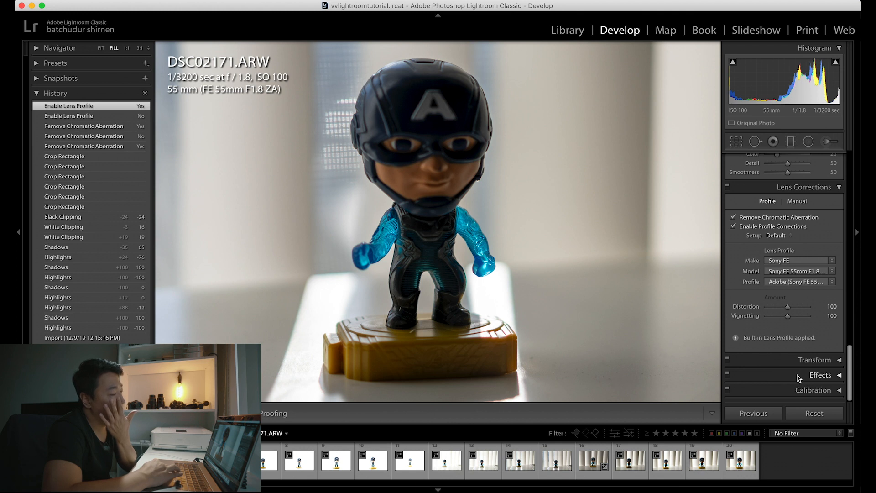
Step: Collapse the Lens Corrections and Detail settings and return to the basic Tone and Presence adjustments
scroll(801, 347, up, 3)
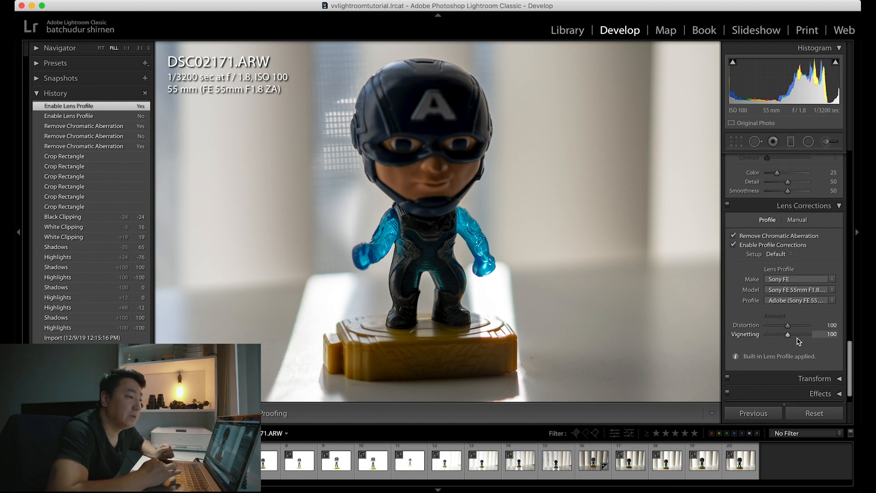
click(838, 237)
scroll(828, 238, up, 6)
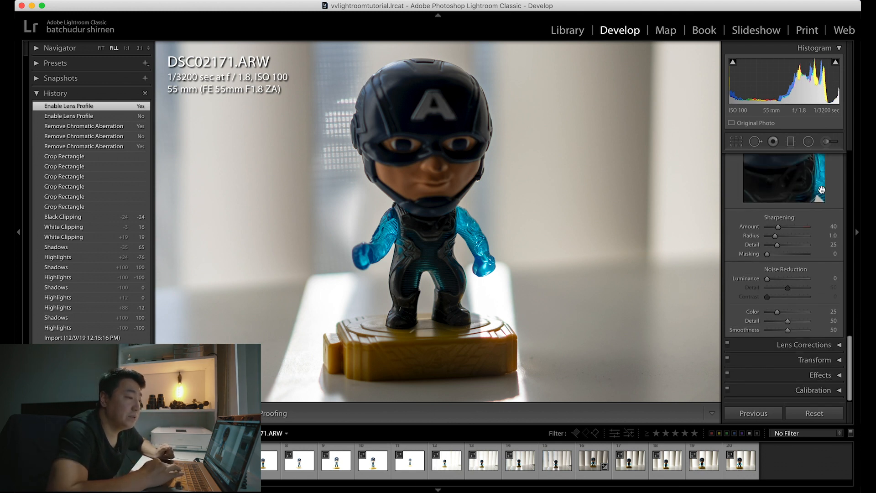
click(822, 226)
scroll(818, 288, up, 8)
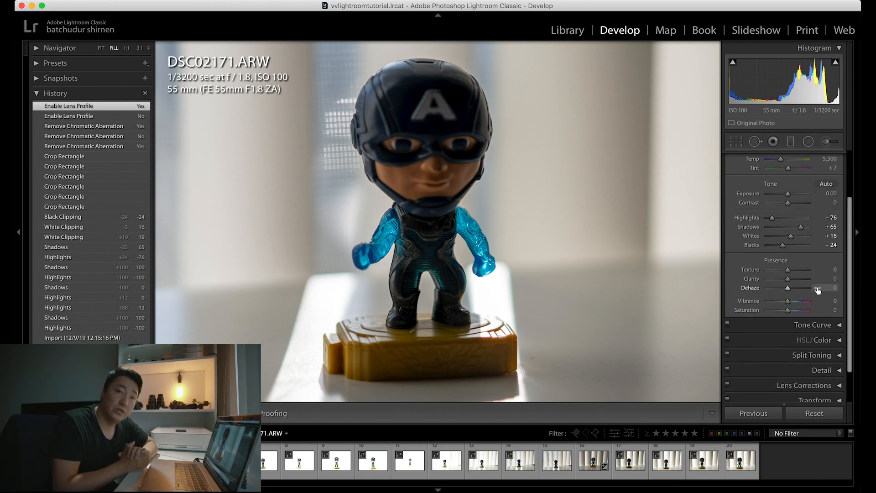
Step: Return to the library grid and open the first photo, DSC02168.ARW, for developing
key(g)
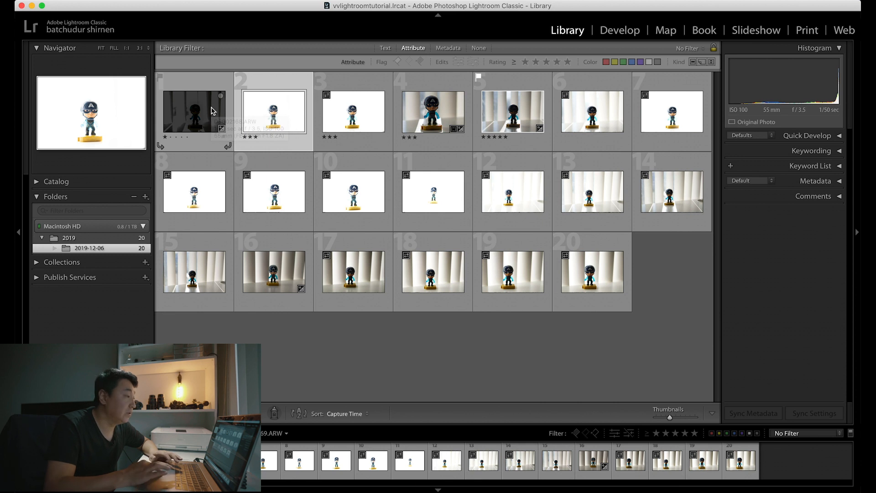
double_click(211, 111)
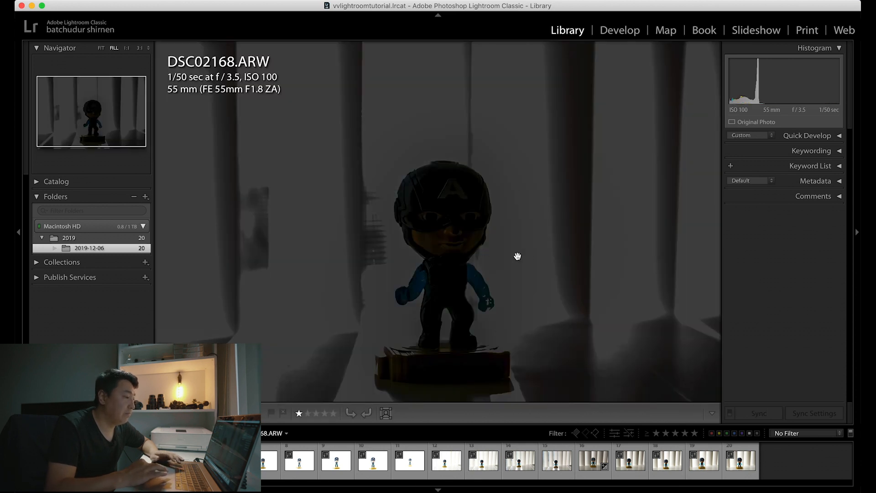
click(614, 39)
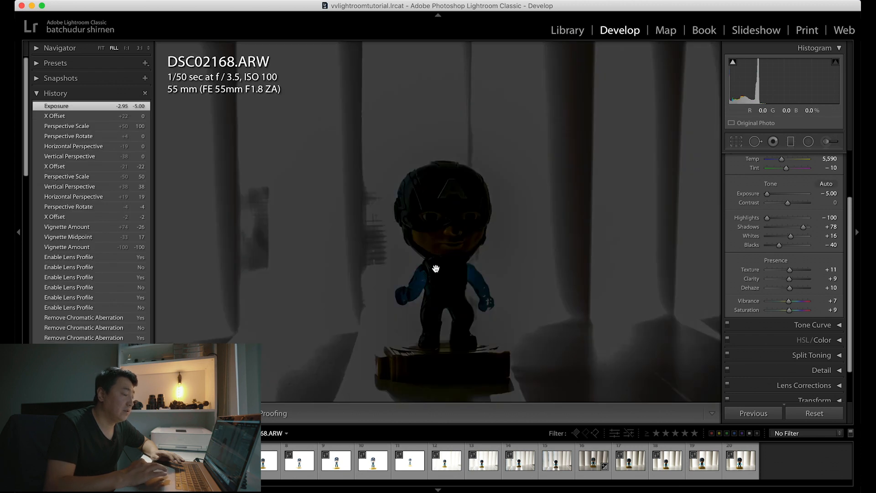
Step: Apply the previous photo's develop settings to DSC02169.ARW and to DSC02170.ARW in turn
key(Right)
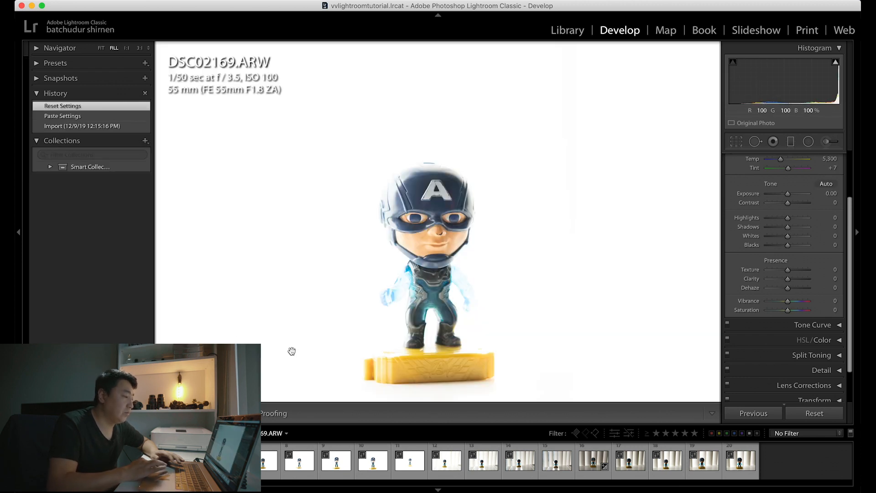
click(767, 415)
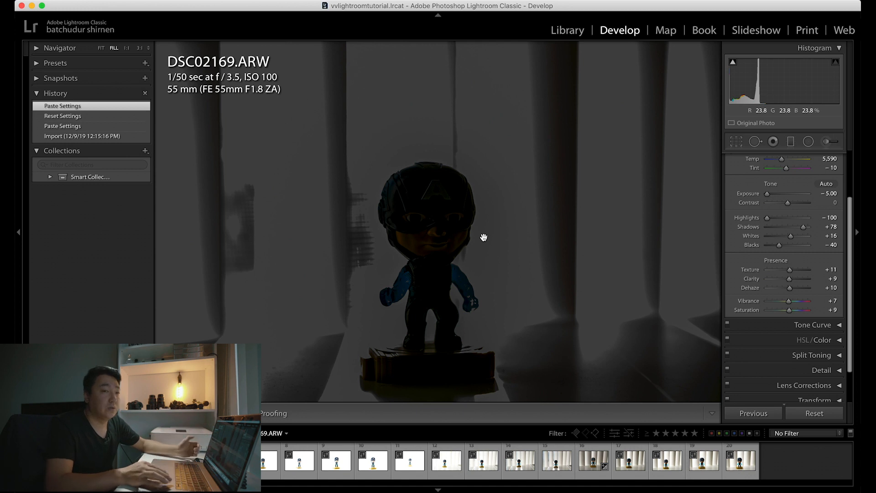
key(Right)
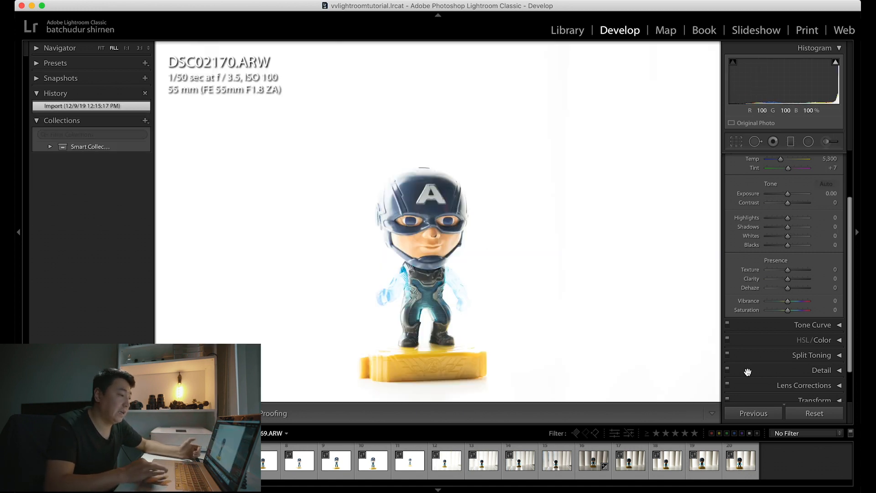
click(752, 413)
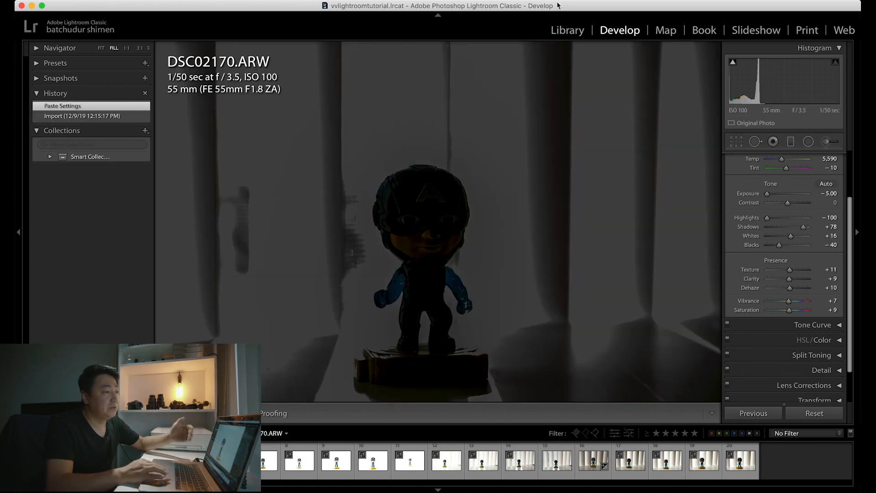
Step: Synchronize the develop settings of DSC02170.ARW to the next three photos in the library grid, keeping the preset selection of settings
click(565, 30)
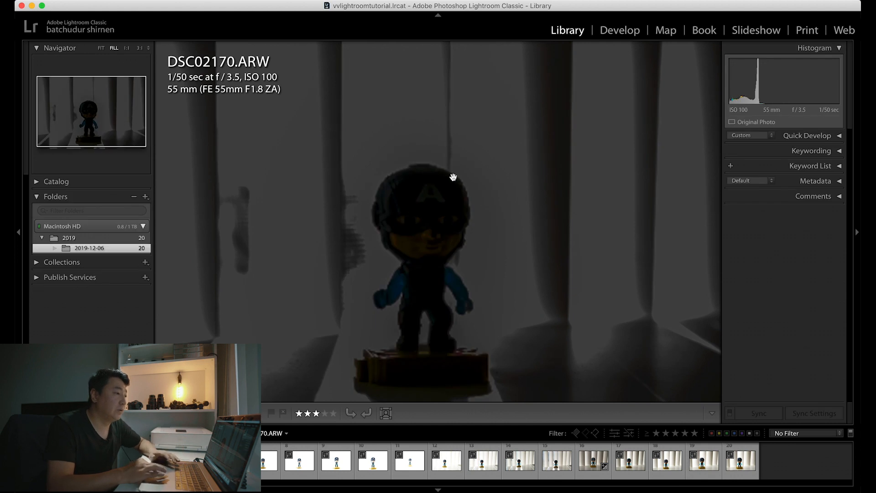
key(g)
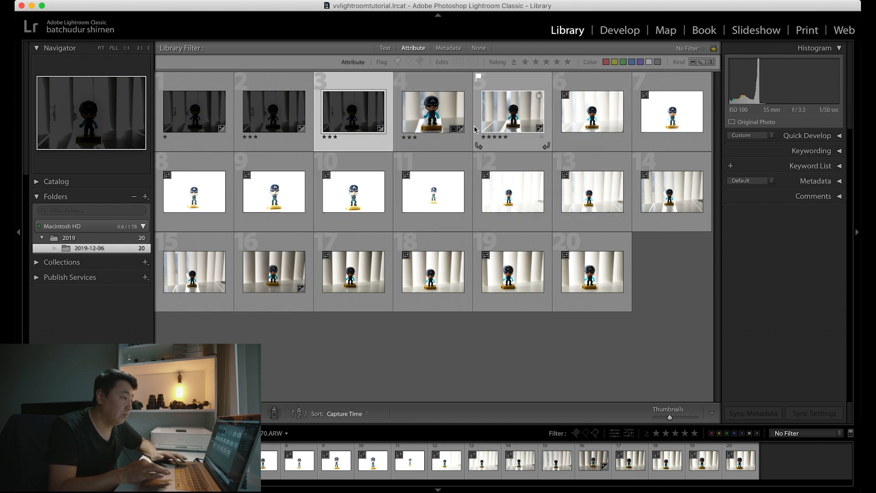
shift+click(593, 114)
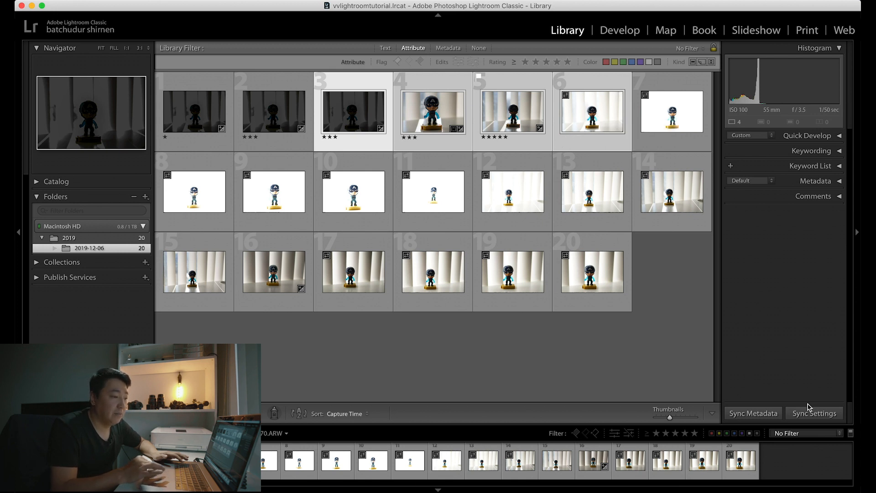
click(835, 416)
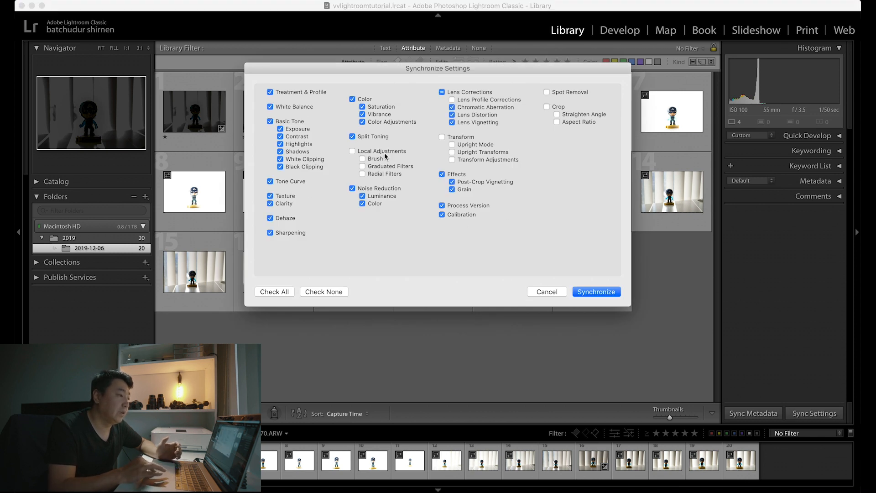
click(603, 295)
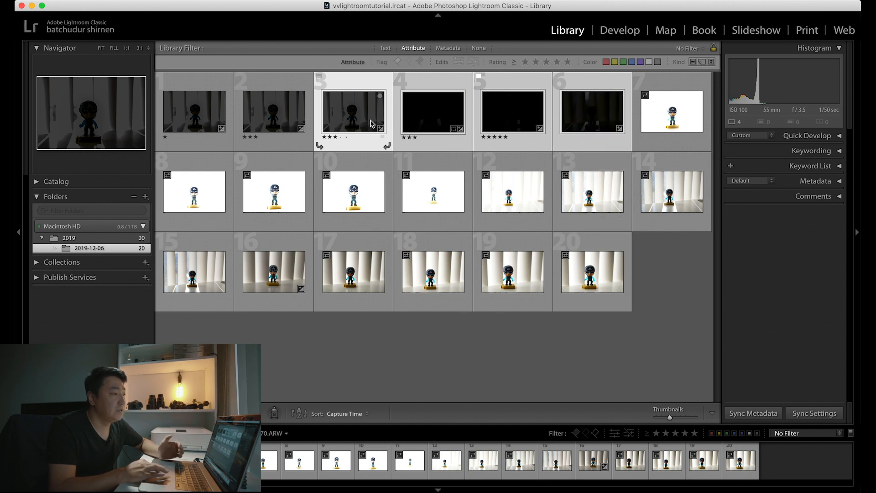
Step: Open DSC02173.ARW for developing, apply the previous photo's settings to it and reset all of its adjustments
double_click(594, 114)
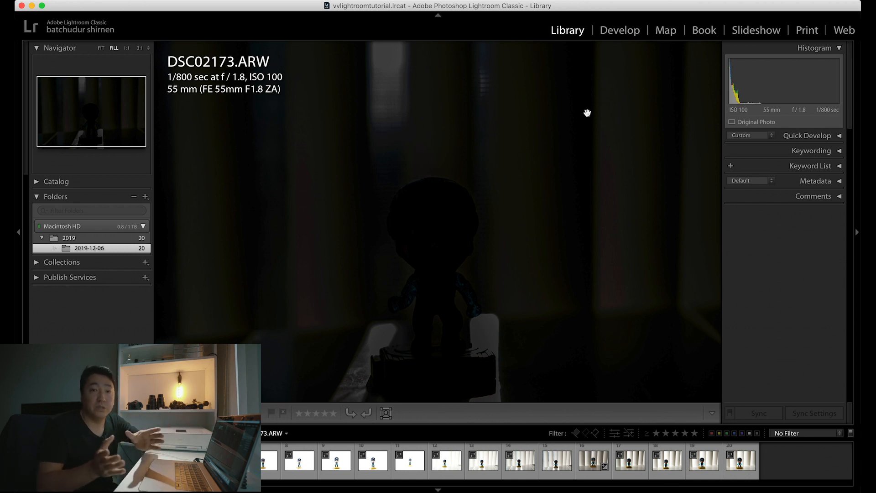
click(620, 31)
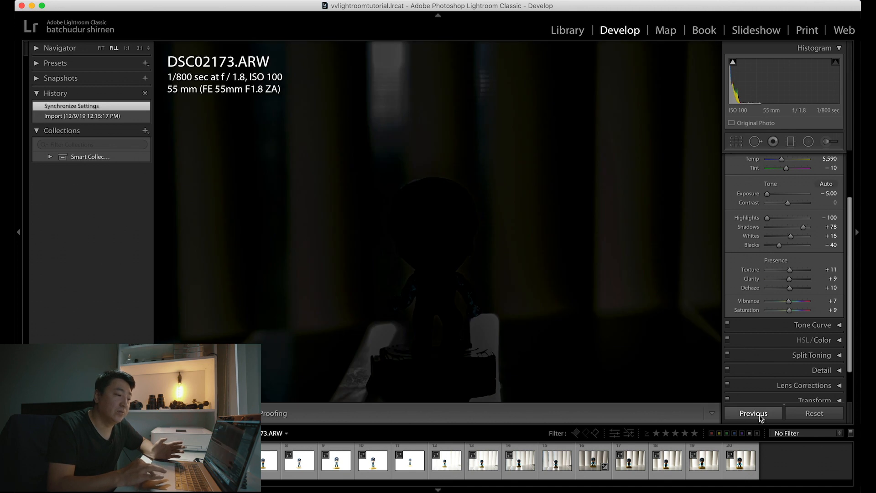
click(761, 416)
click(814, 413)
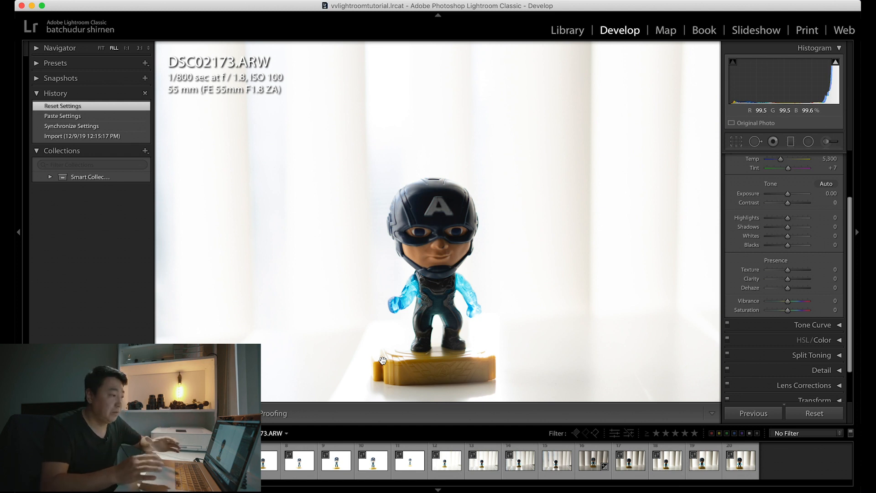
Step: Return to the library grid and select the first seven photos, starting with DSC02168.ARW
key(g)
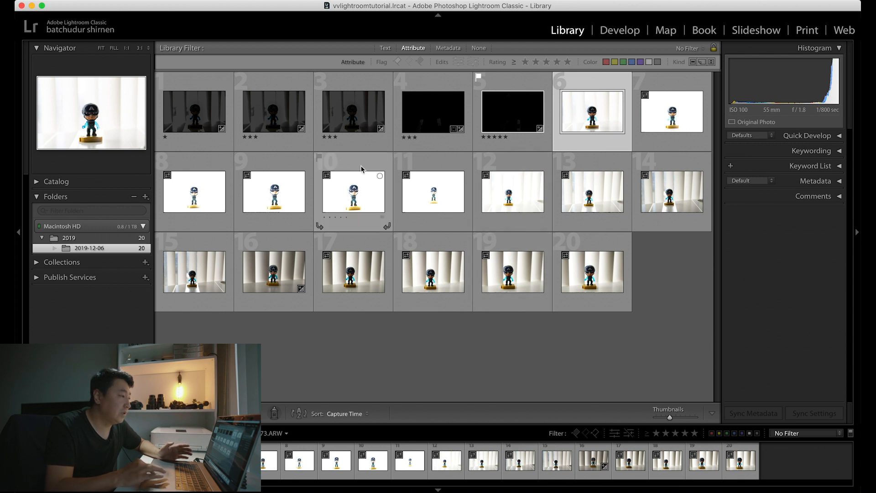
click(208, 112)
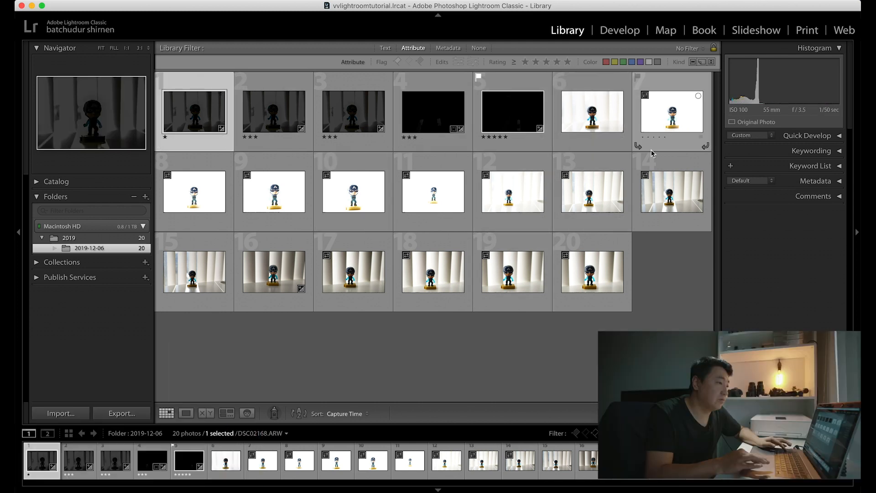
shift+click(671, 126)
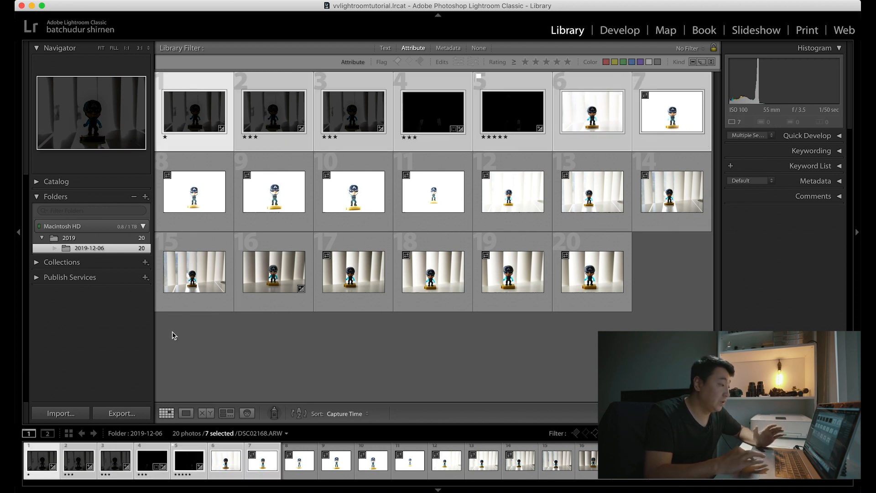
Step: Review the export options for the seven selected photos, try JPEG quality values of 47 and 35, and cancel the export
click(127, 414)
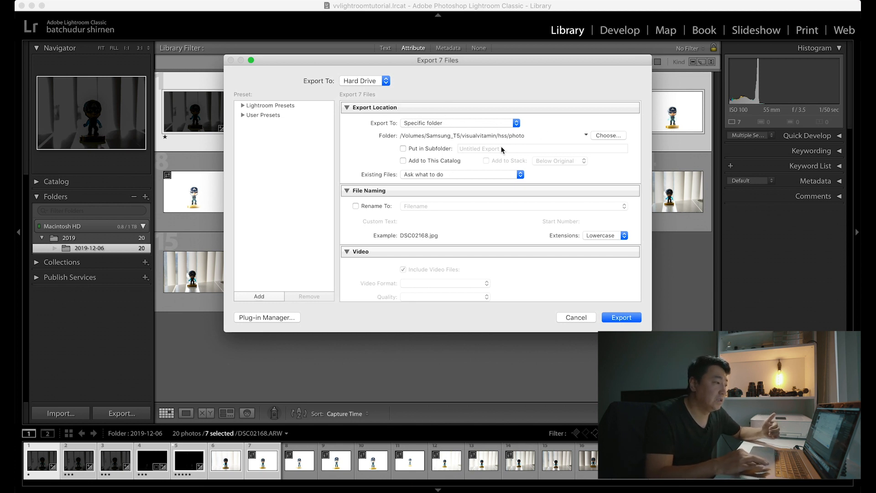
scroll(506, 161, down, 3)
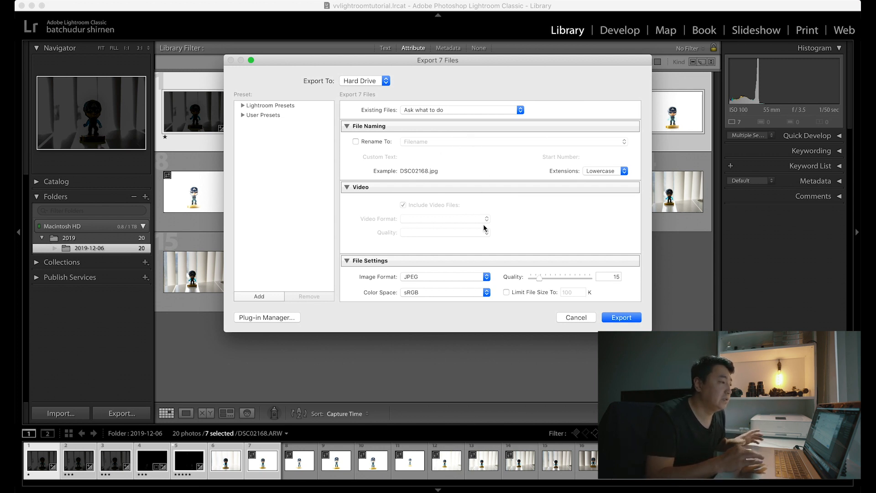
scroll(484, 224, down, 3)
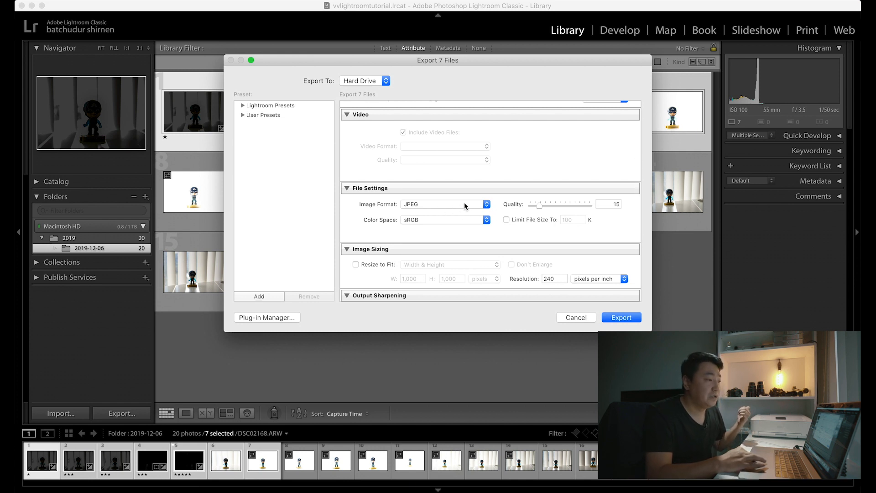
drag(541, 208, 561, 209)
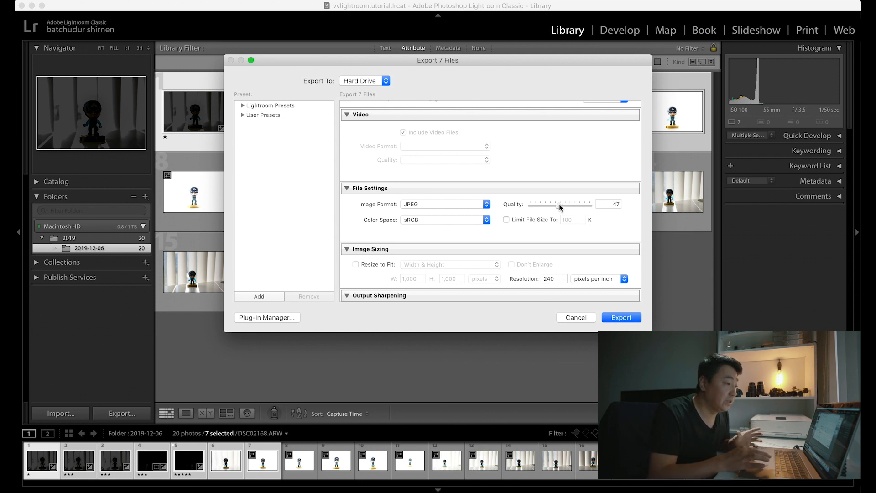
drag(559, 209, 553, 208)
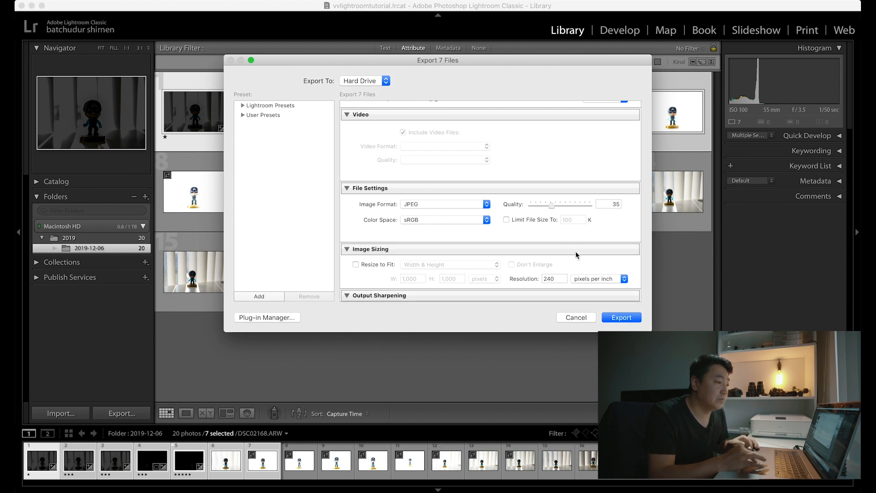
scroll(570, 239, down, 5)
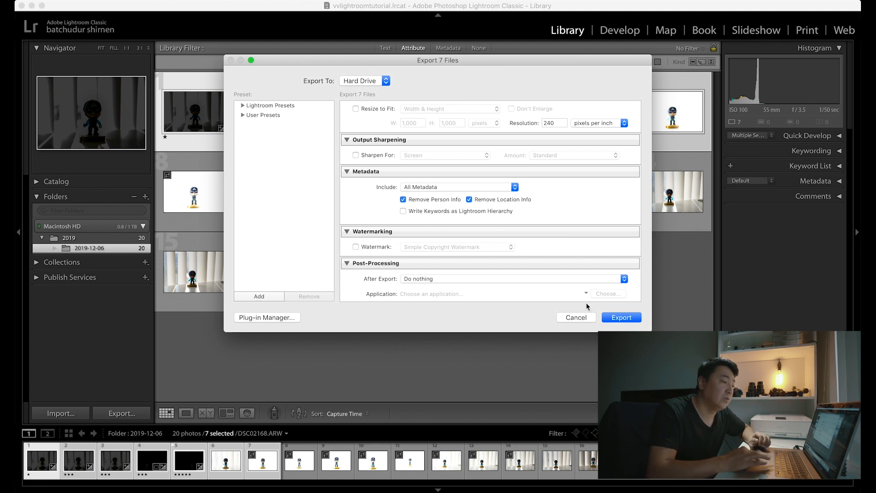
click(576, 317)
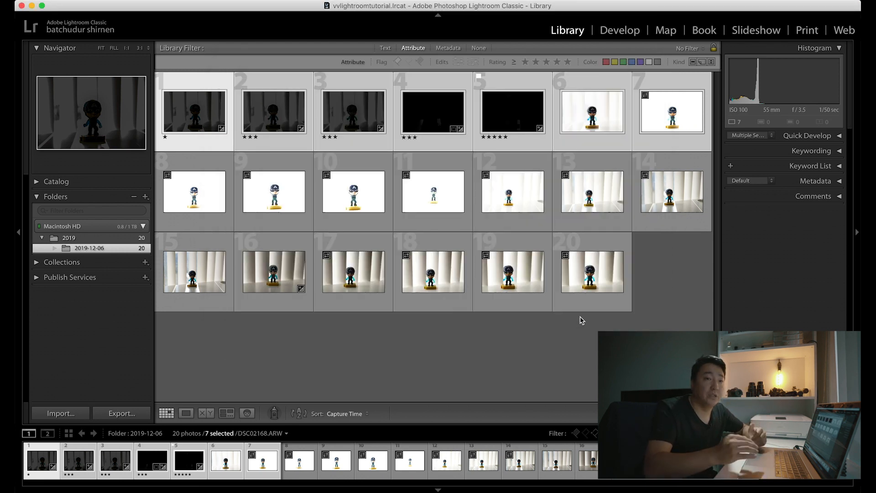